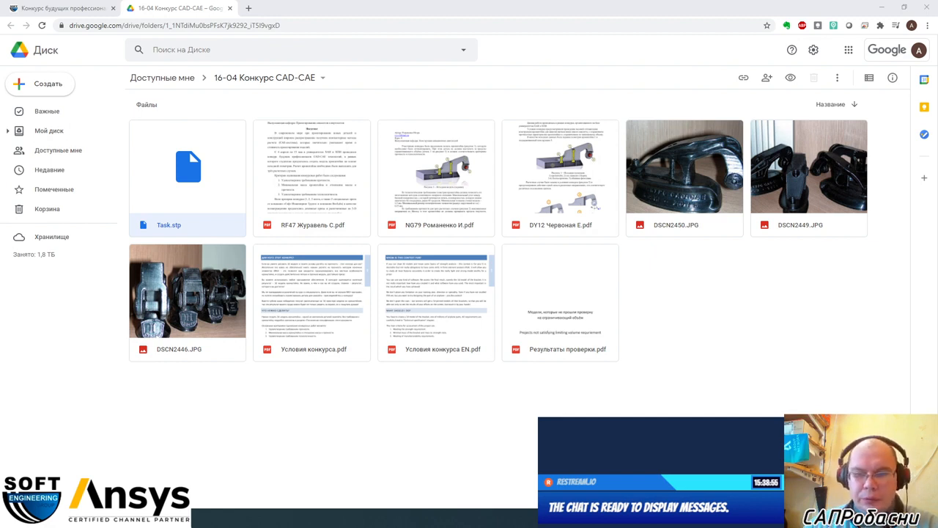
Open Условия конкурса EN.pdf and read through the contest conditions to the technical specification and load cases
click(472, 316)
click(454, 308)
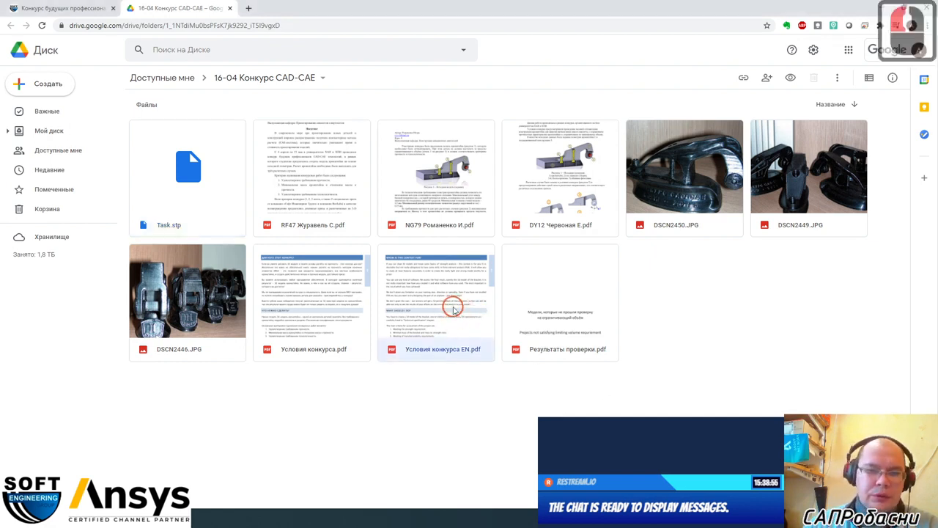
scroll(474, 321, down, 6)
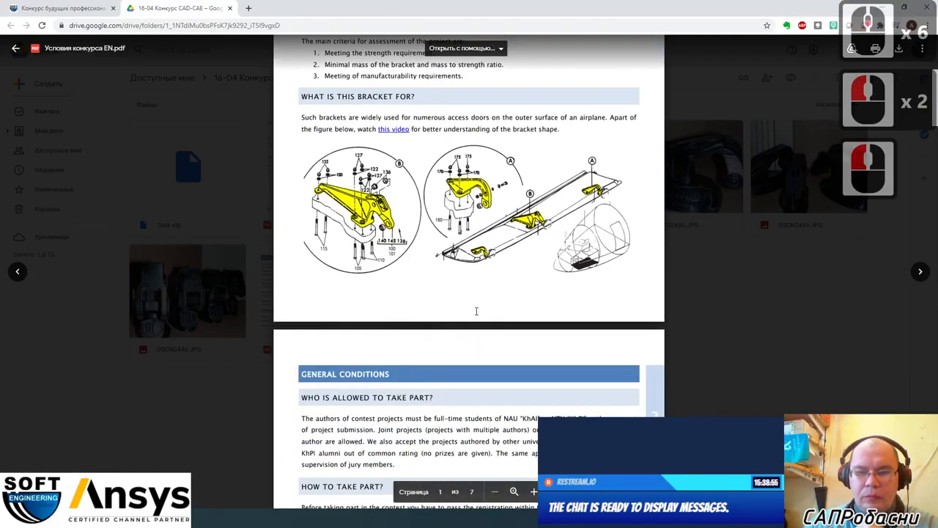
scroll(476, 311, down, 6)
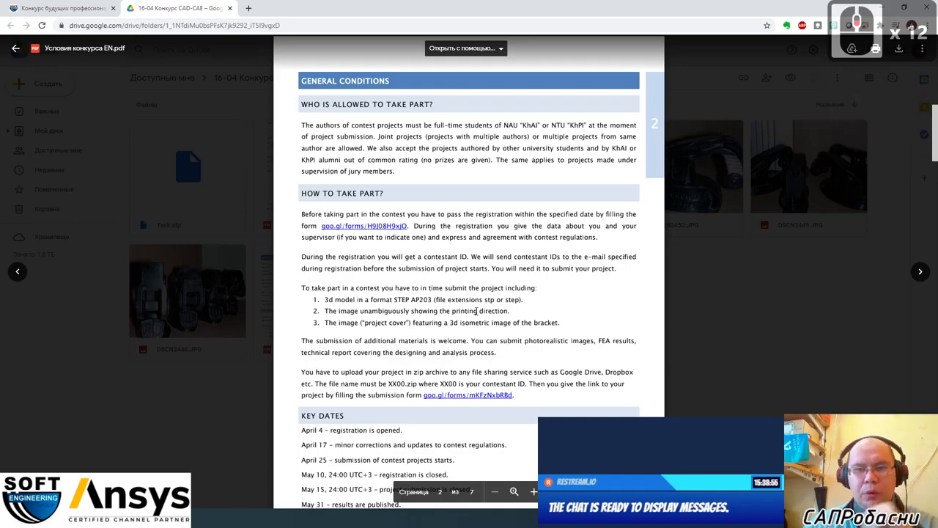
scroll(476, 312, down, 4)
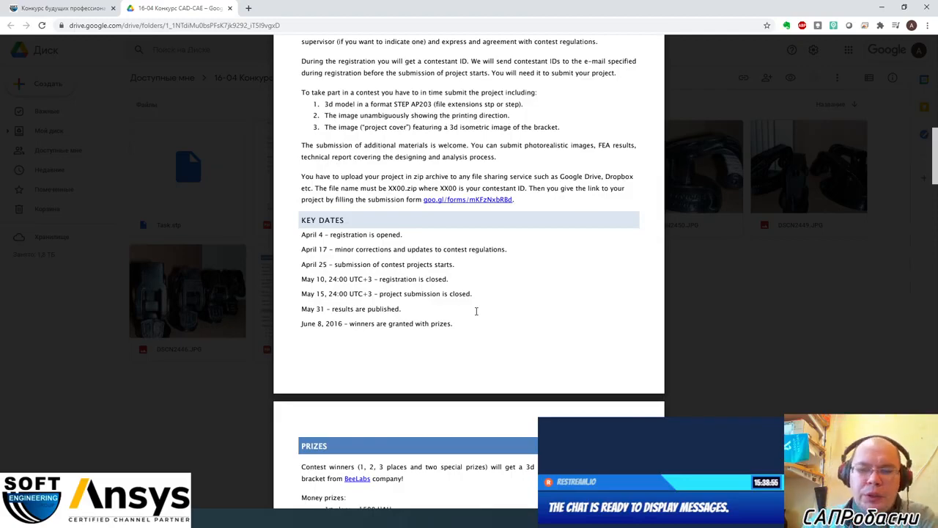
scroll(475, 311, down, 20)
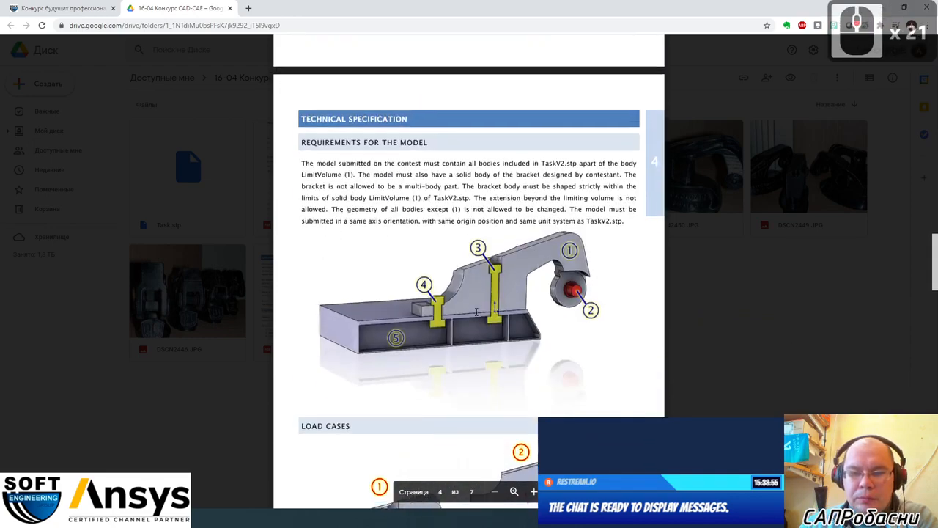
scroll(475, 311, down, 1)
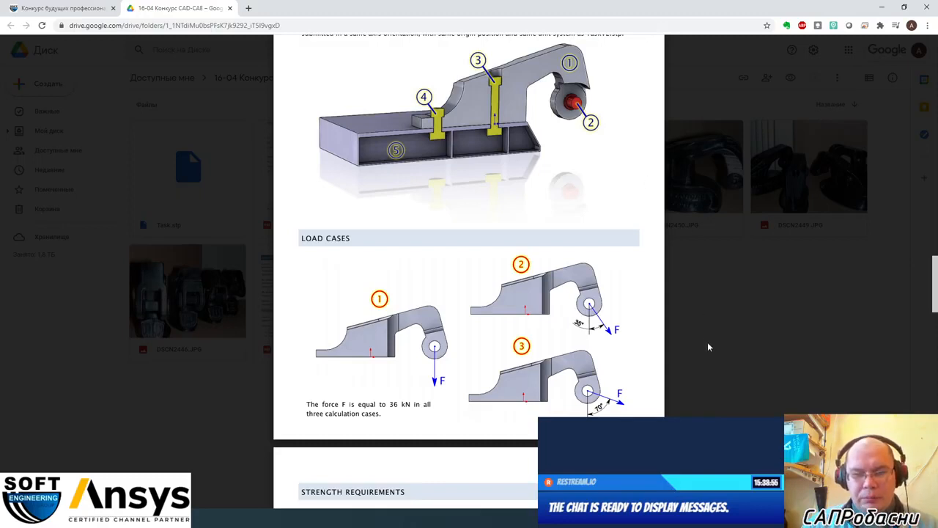
Highlight the model requirements on the multi-body restriction, LimitVolume bounds and unchangeable bodies, and close the document
scroll(482, 247, up, 5)
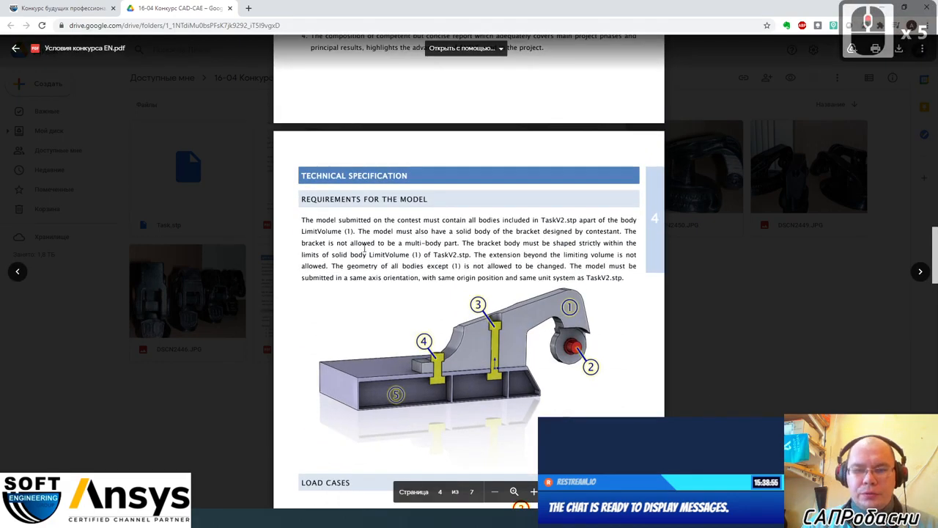
drag(350, 242, 564, 267)
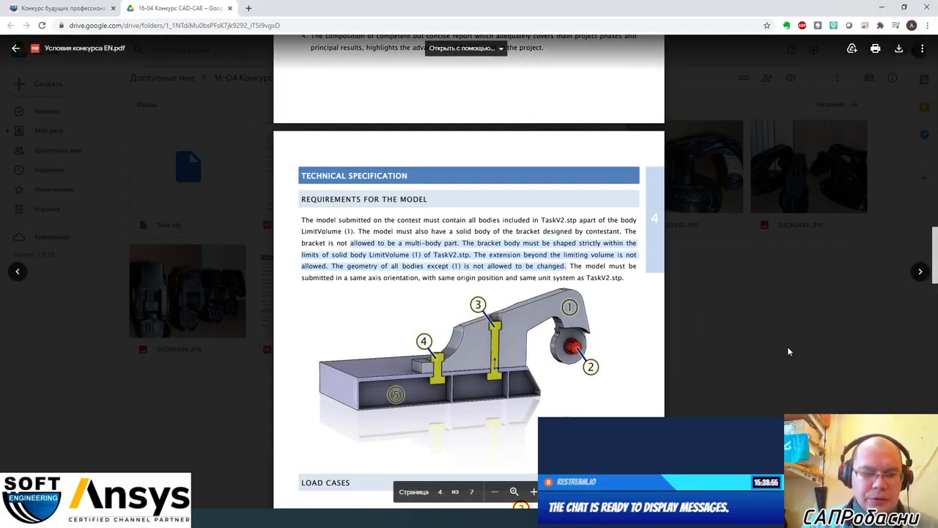
click(715, 332)
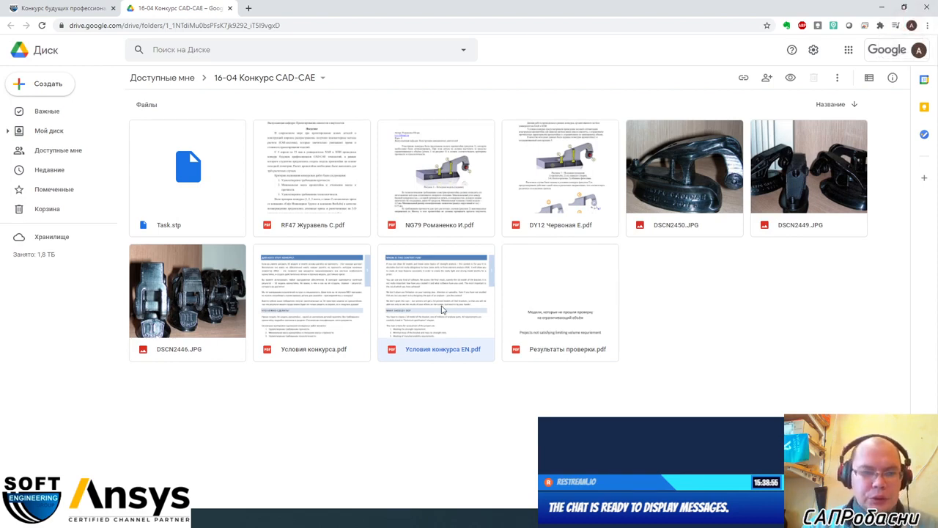
Select the Task.stp file in the contest folder and launch Workbench 2021 R1
click(176, 162)
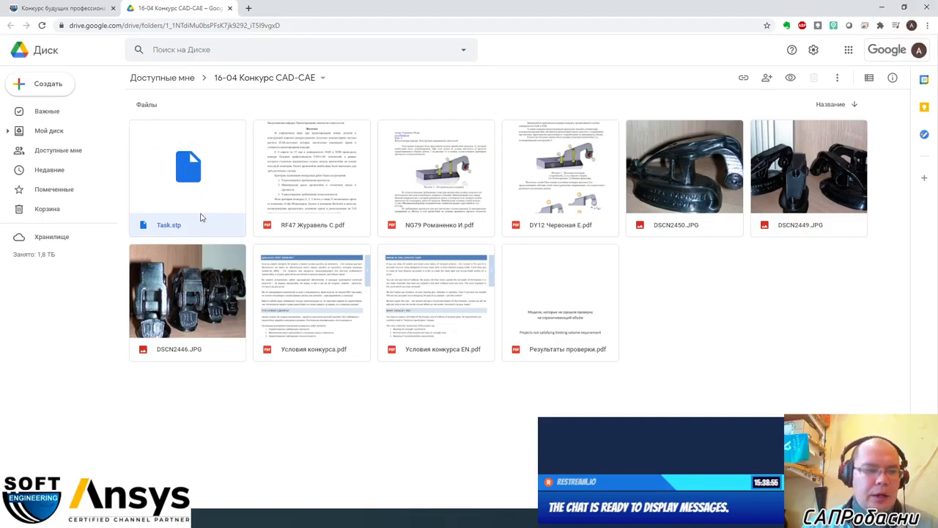
click(13, 517)
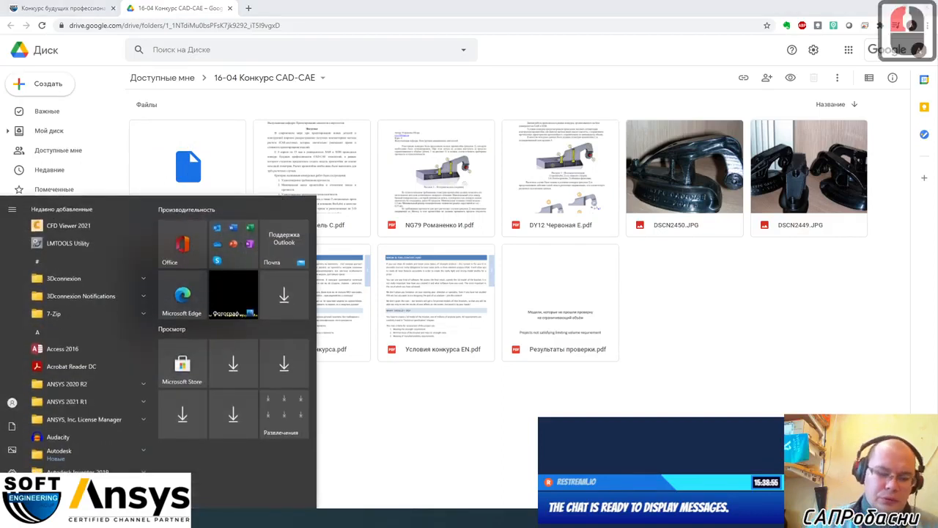
text(workb)
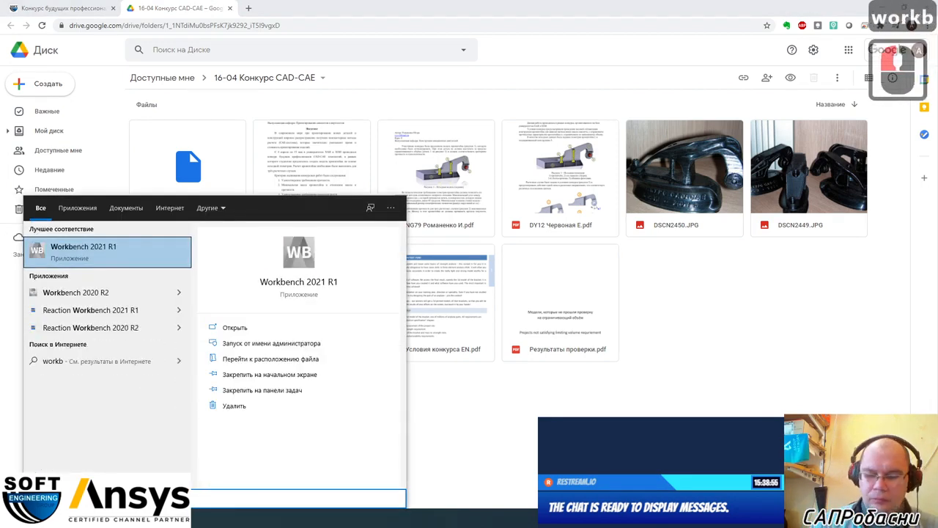
key(Return)
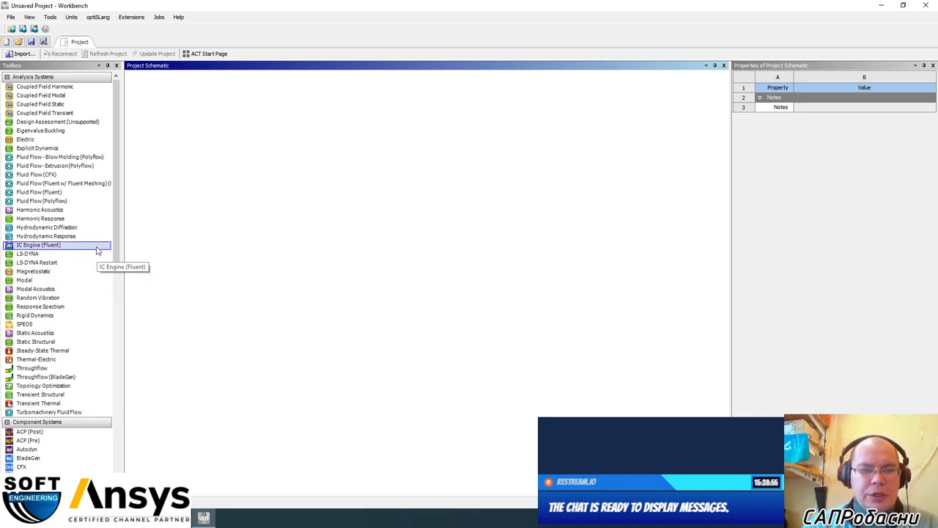
Build linked systems: a Static Structural sharing its model with a second and geometry with a third, plus a Modal system fed by the second's solution
click(36, 344)
drag(39, 350, 220, 136)
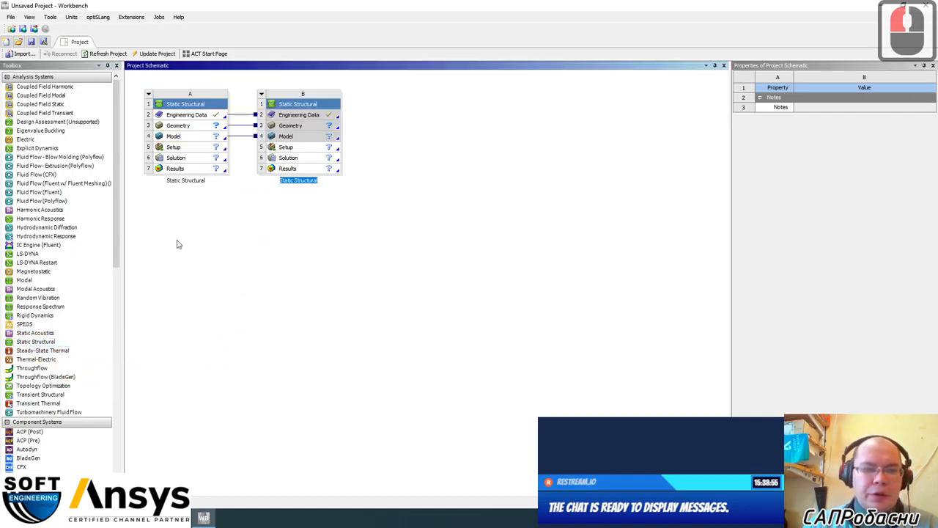
drag(35, 346, 209, 131)
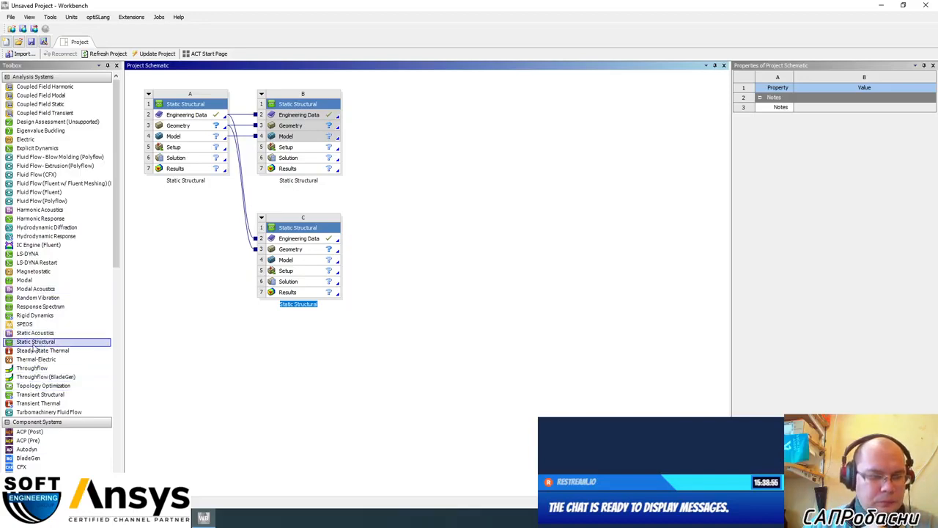
drag(25, 286, 328, 166)
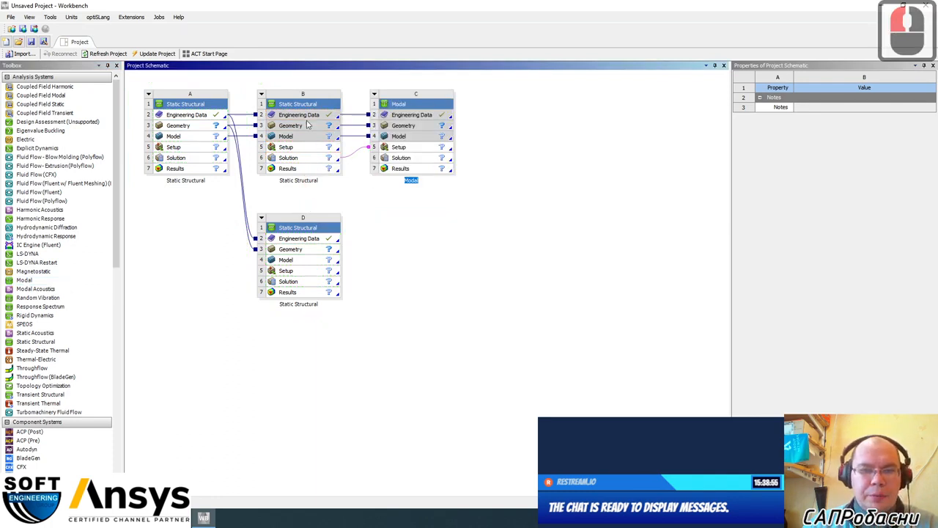
click(309, 162)
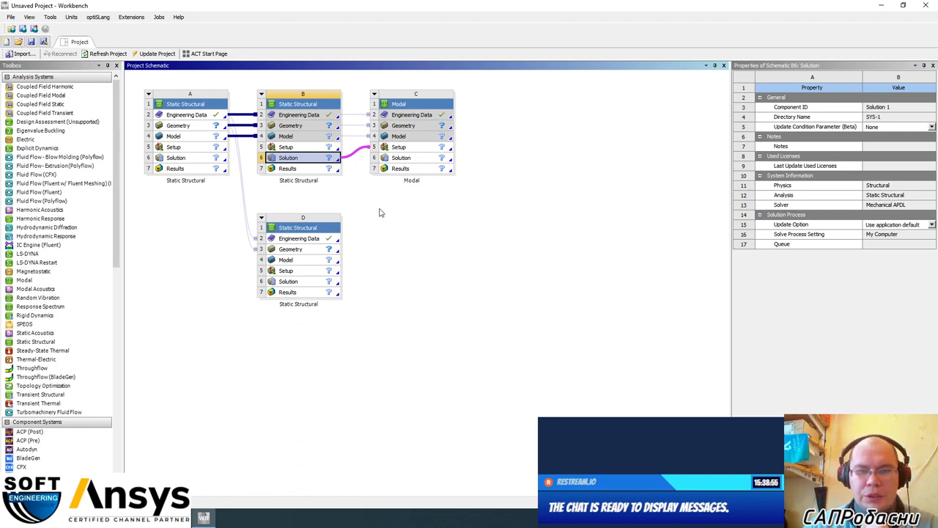
Delete the Static Structural system that shares the first one's model, along with its linked Modal system
right_click(261, 94)
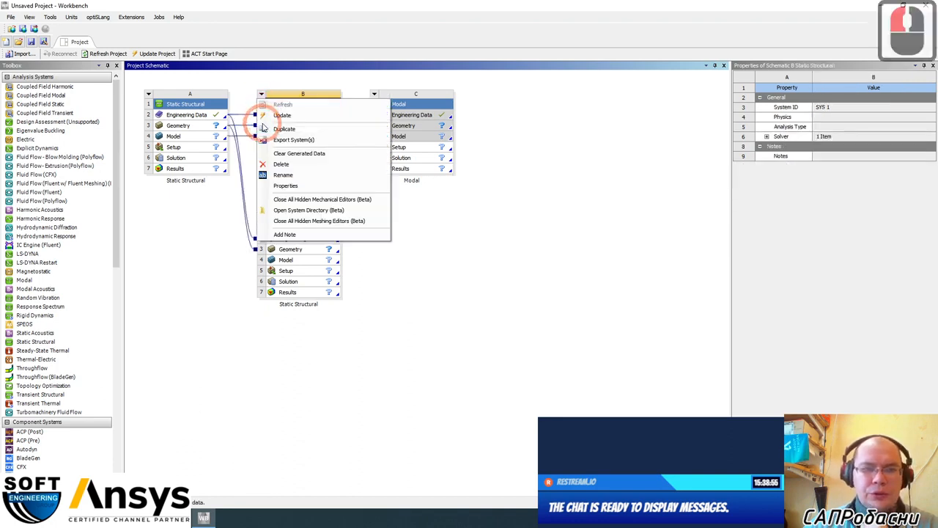
click(282, 163)
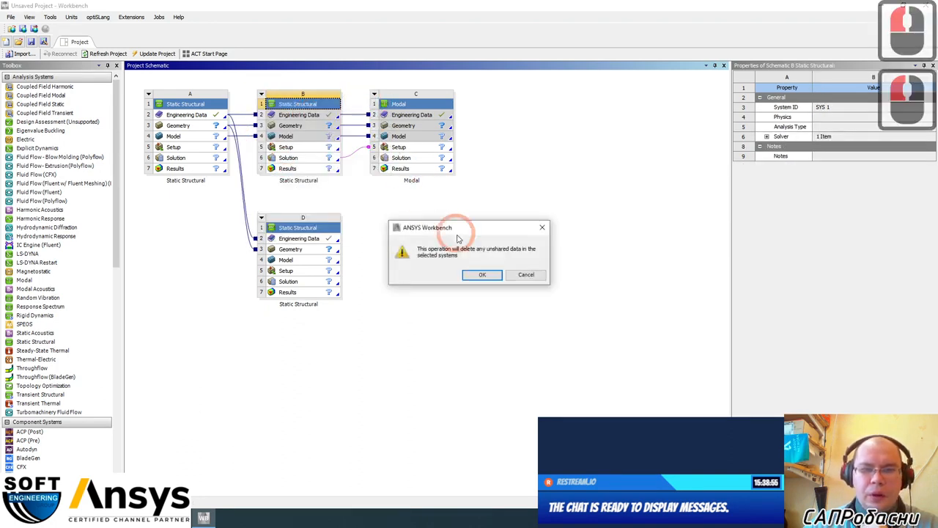
click(482, 274)
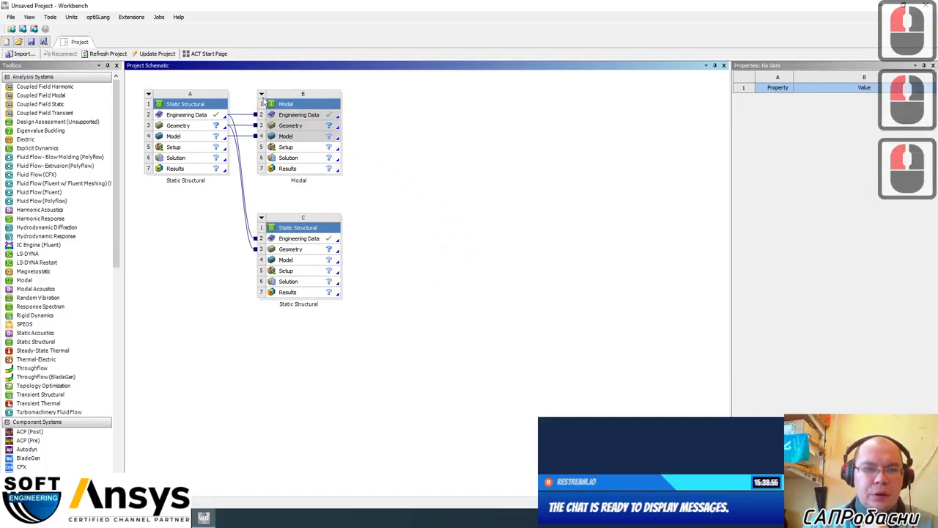
right_click(261, 95)
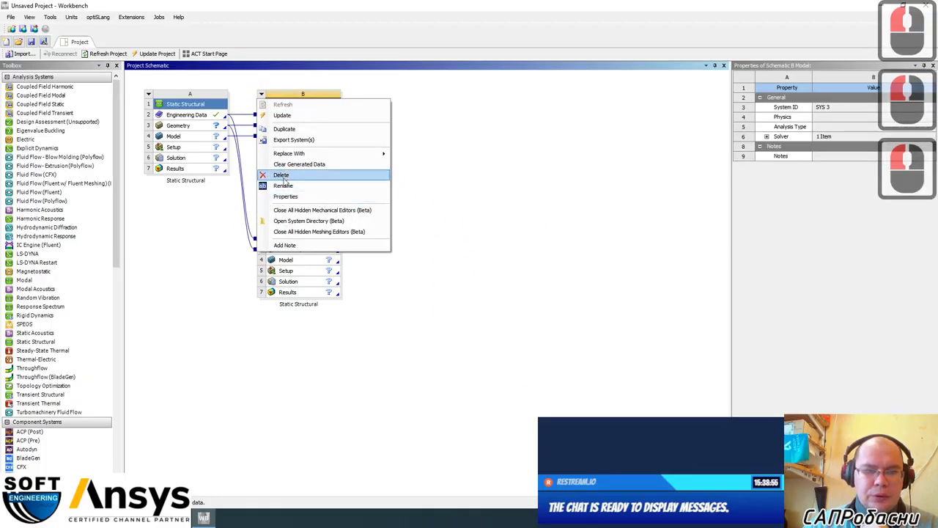
click(282, 175)
click(481, 272)
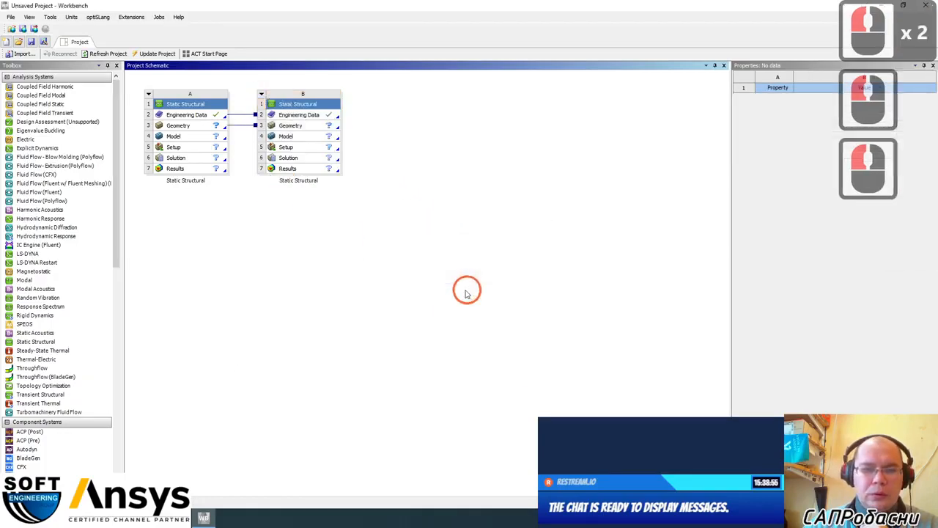
Delete the two remaining Static Structural systems to empty the project schematic
right_click(261, 95)
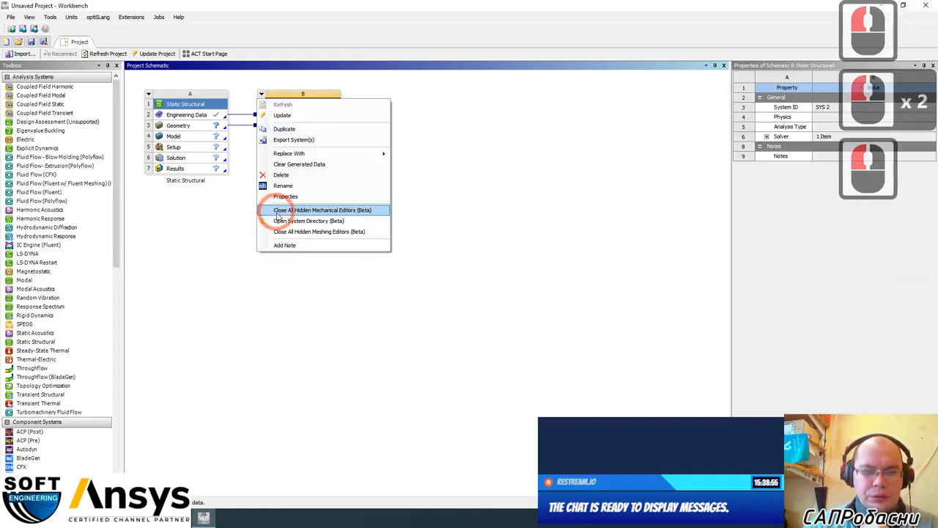
click(282, 178)
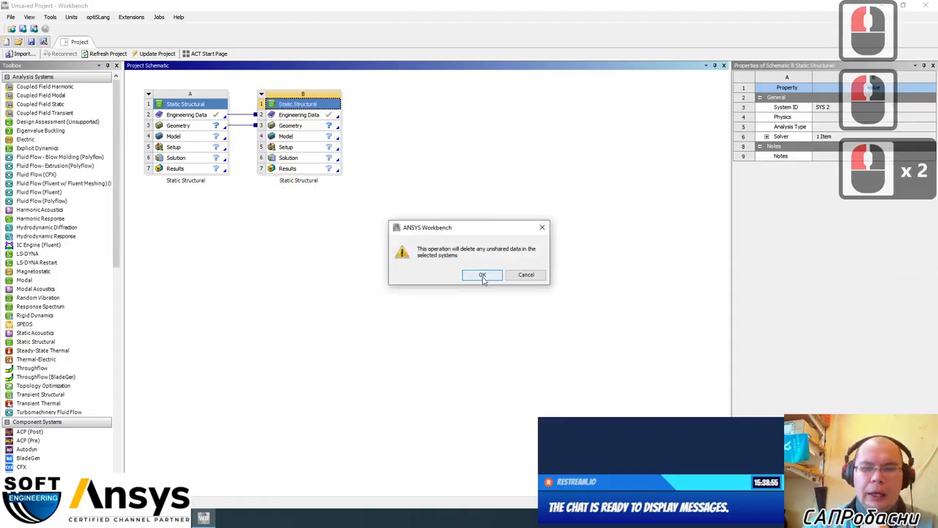
click(483, 276)
click(148, 95)
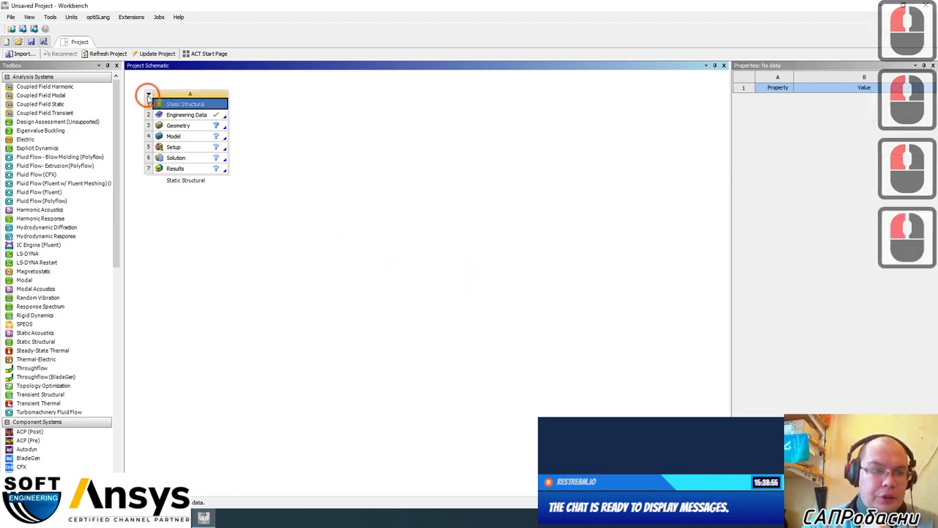
click(153, 177)
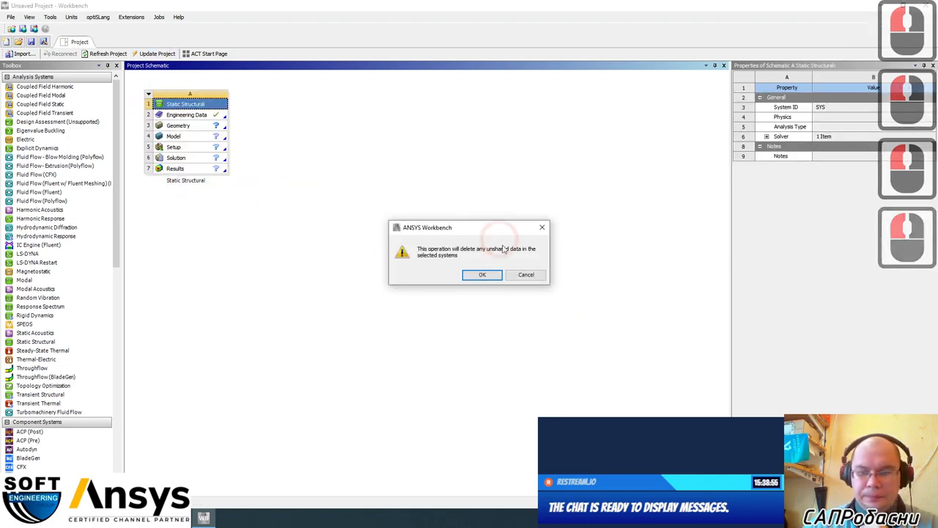
click(490, 274)
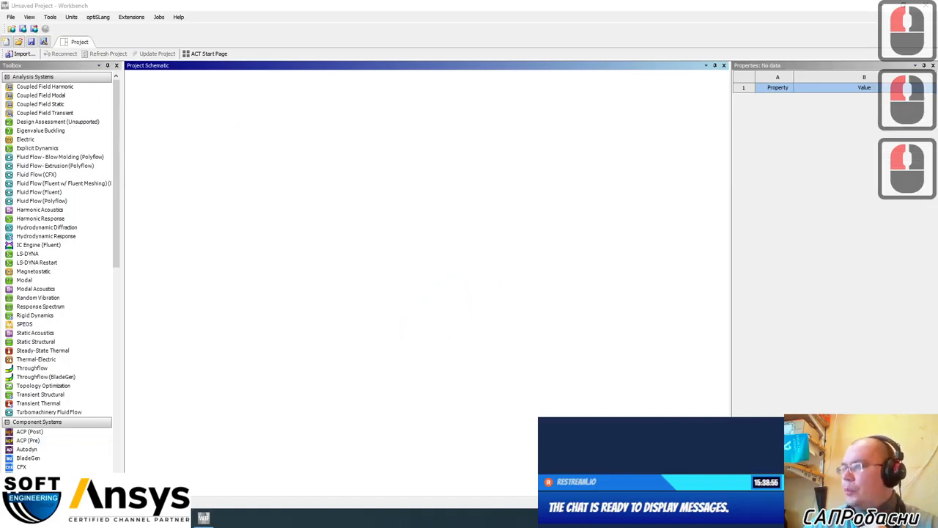
Import Task.stp from the 2021-04-23 folder into the empty project schematic as a Geometry system
drag(634, 149, 502, 112)
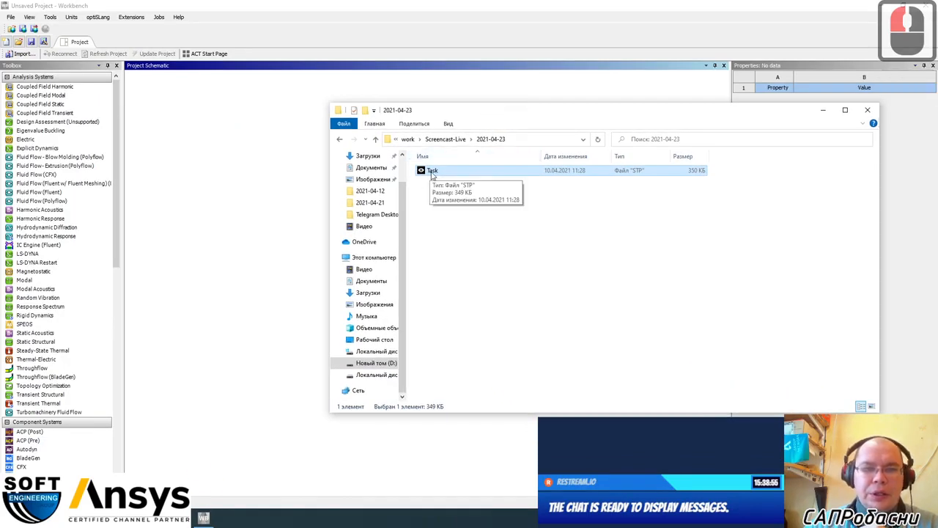
drag(431, 173, 209, 126)
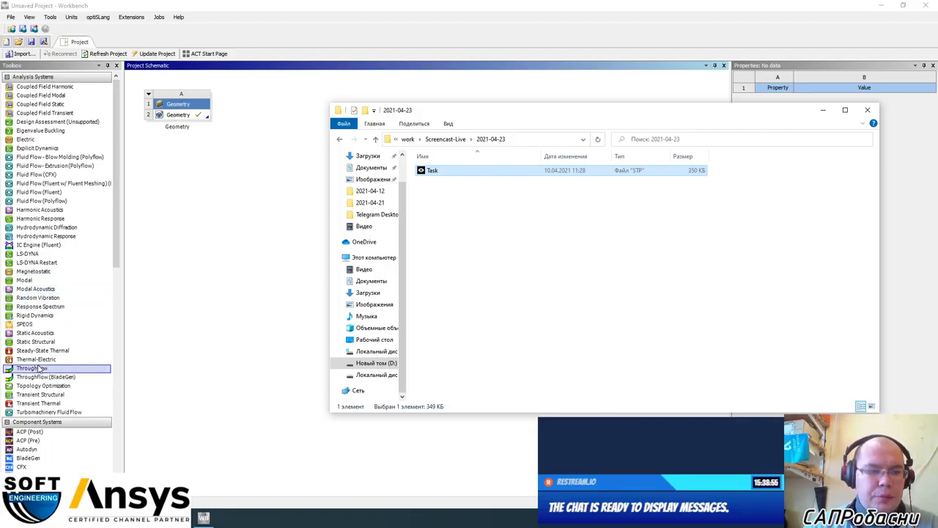
Add a Static Structural system linked to the imported Task.stp geometry
click(38, 343)
key(ctrl+1)
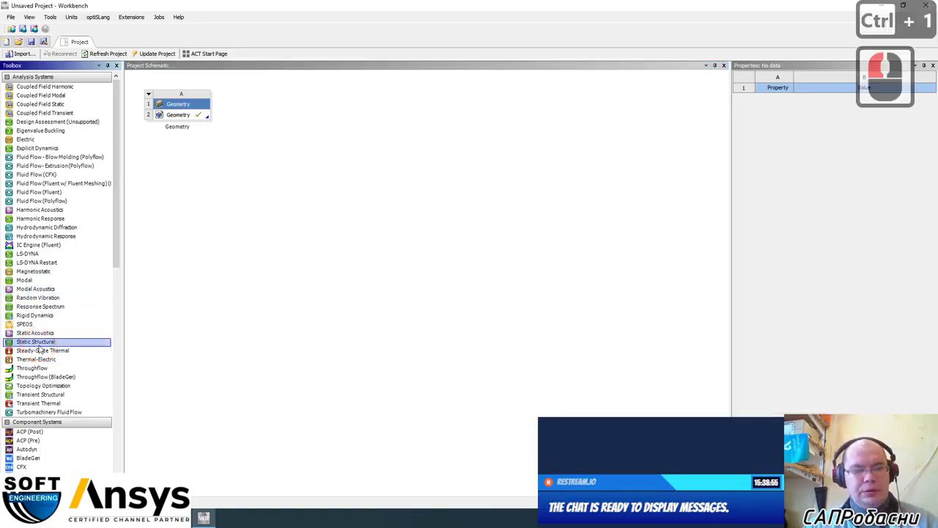
click(67, 329)
click(138, 331)
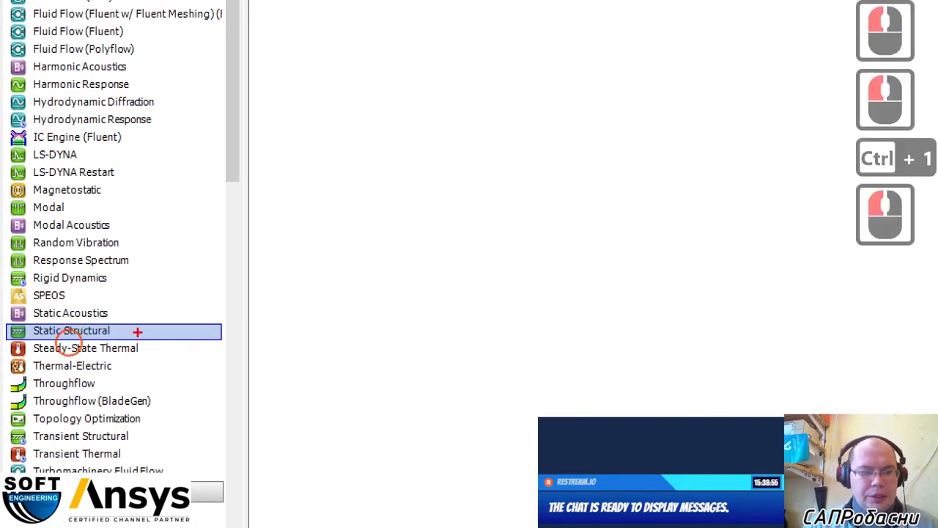
key(Escape)
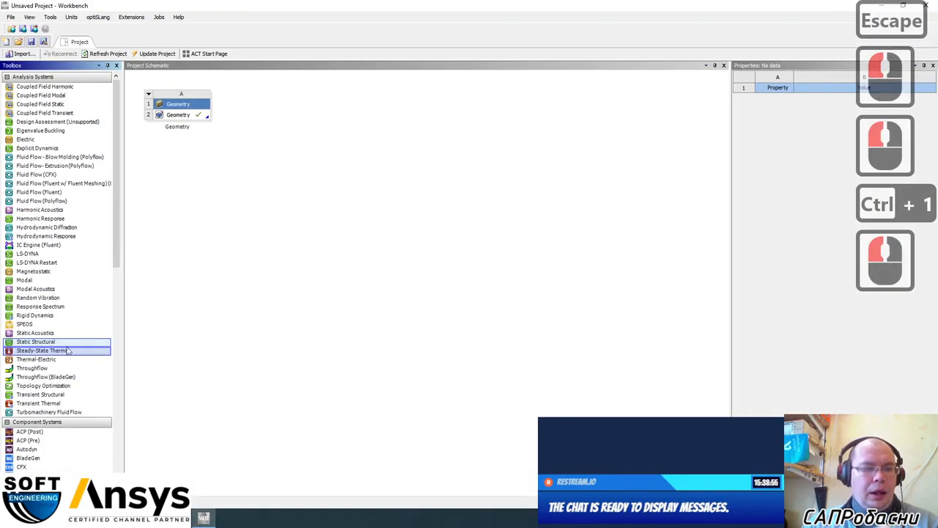
drag(45, 343, 208, 117)
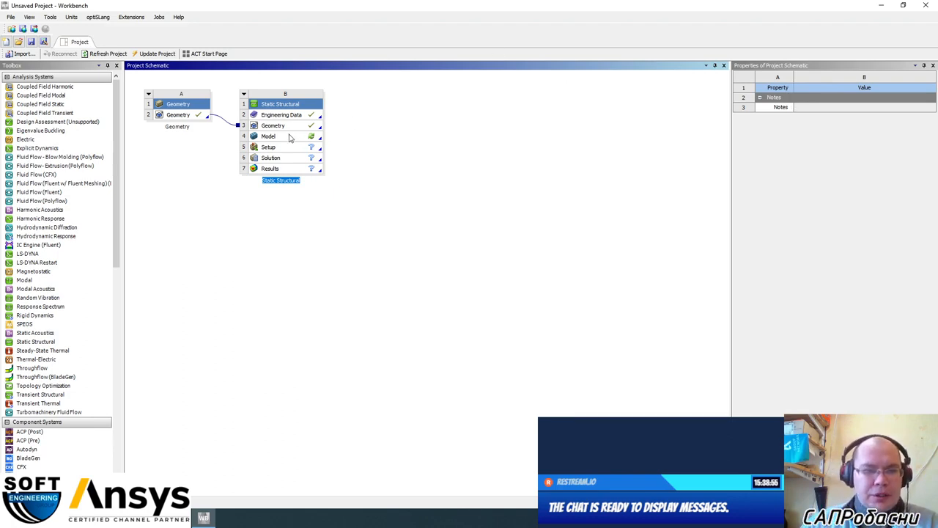
Show the properties of the Static Structural system's Model cell and of the standalone Geometry cell
click(290, 137)
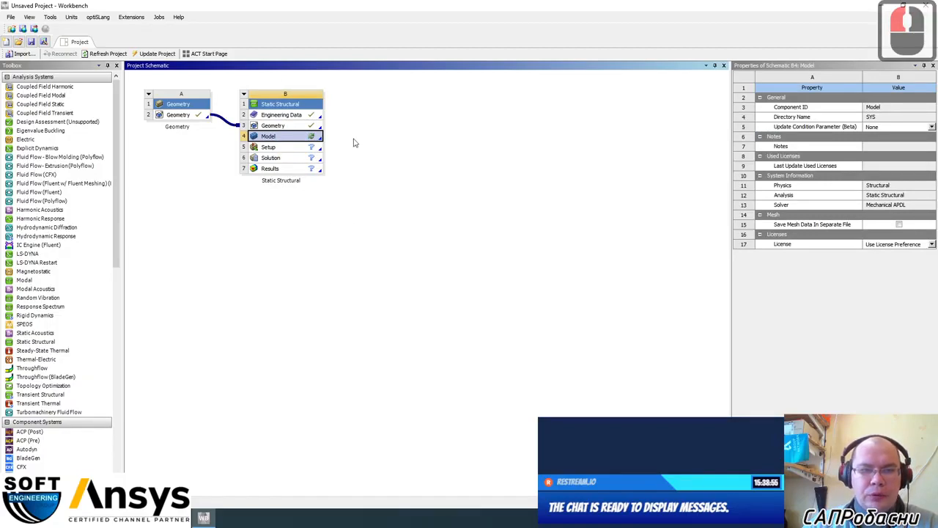
click(179, 116)
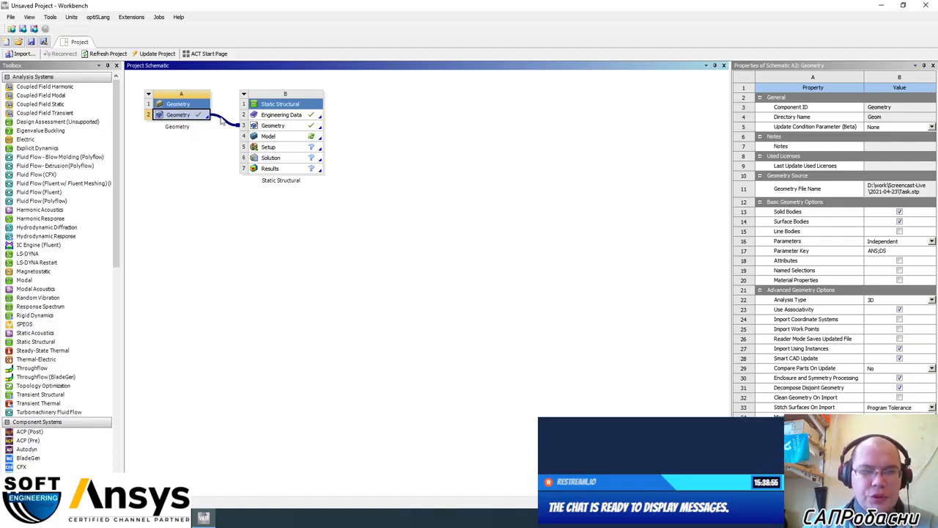
Open the Static Structural system's model in Mechanical and turn the bracket assembly to a lower oblique view
double_click(282, 143)
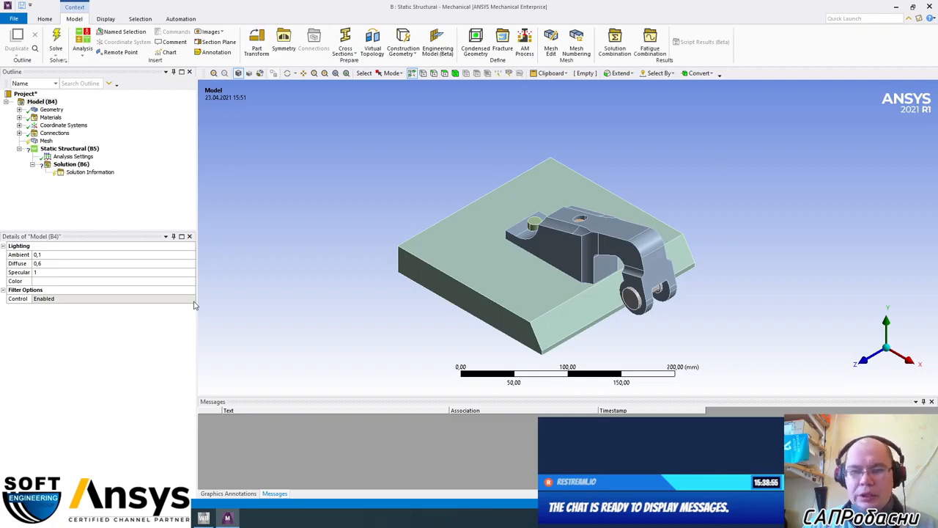
middle_drag(381, 238, 579, 295)
ctrl+middle_drag(651, 287, 594, 268)
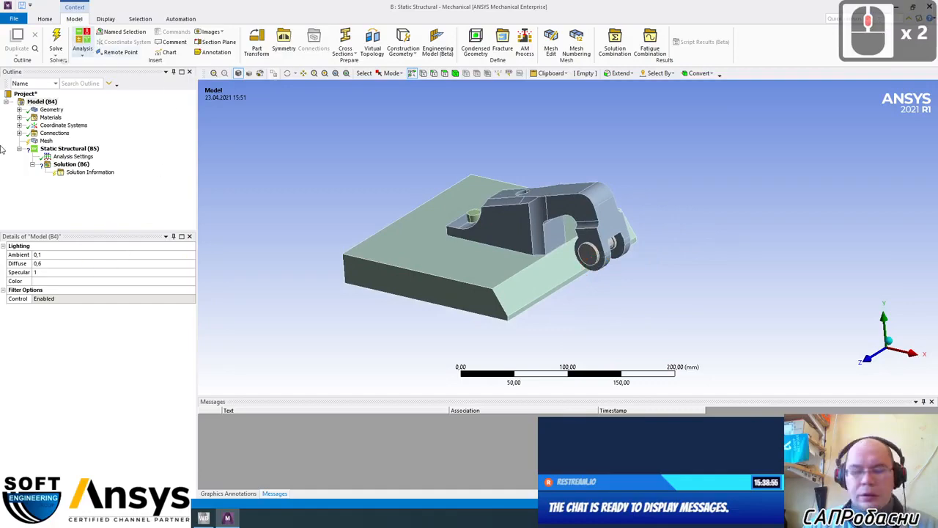
key(ctrl+1)
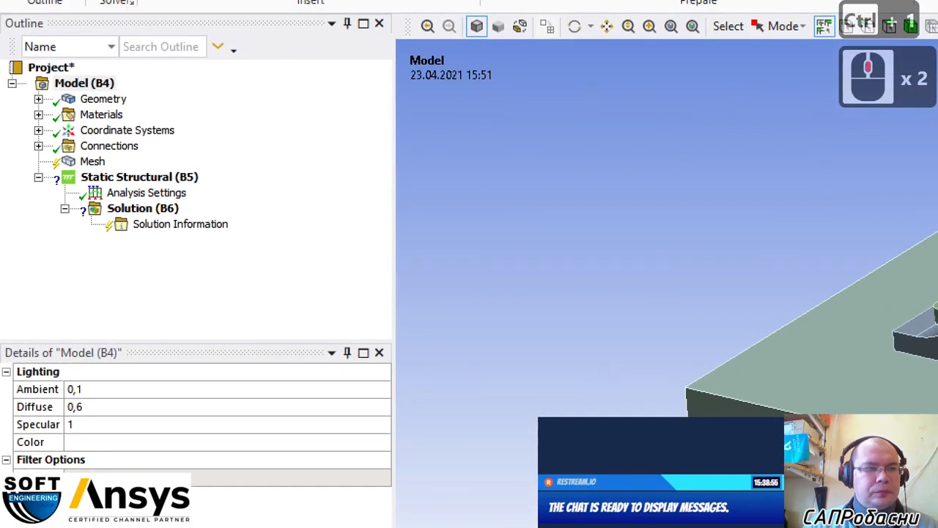
click(49, 115)
mouse_move(129, 39)
mouse_down()
mouse_move(8, 95)
mouse_move(62, 363)
mouse_move(268, 194)
mouse_move(216, 57)
mouse_move(132, 39)
mouse_up()
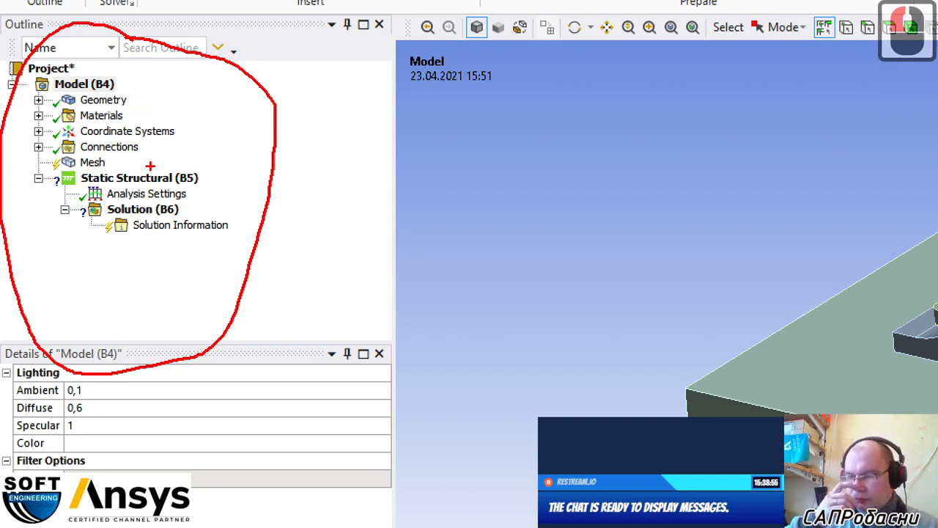
key(Escape)
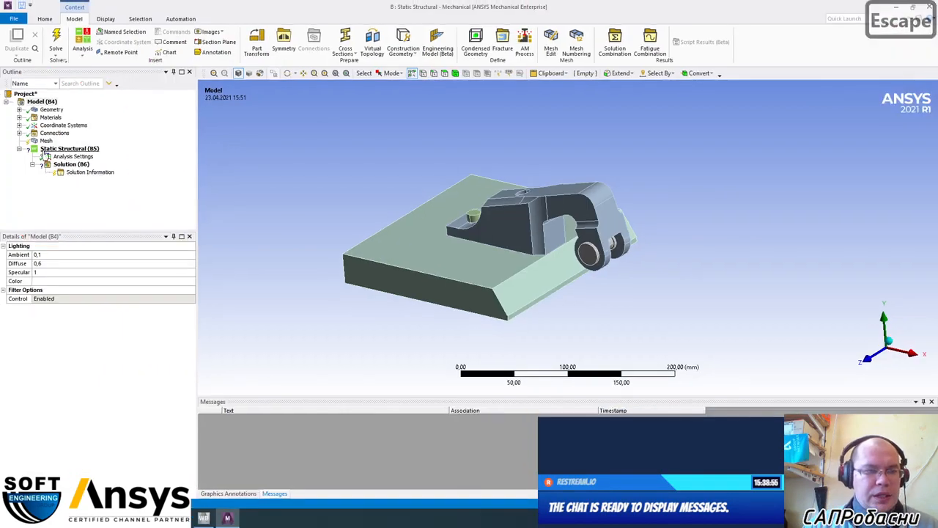
Expand the Geometry, Materials, Coordinate Systems, Connections and Contacts branches to review the bodies, material and contact regions
click(19, 109)
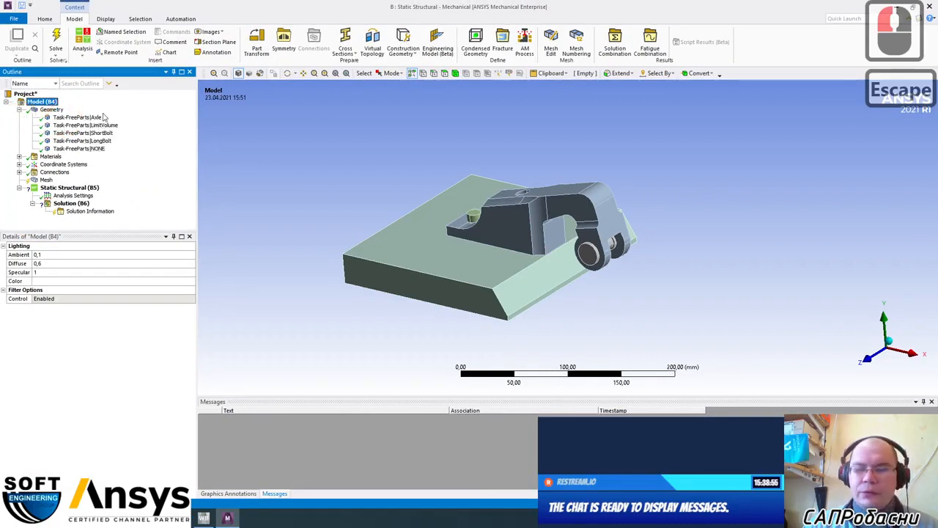
click(19, 156)
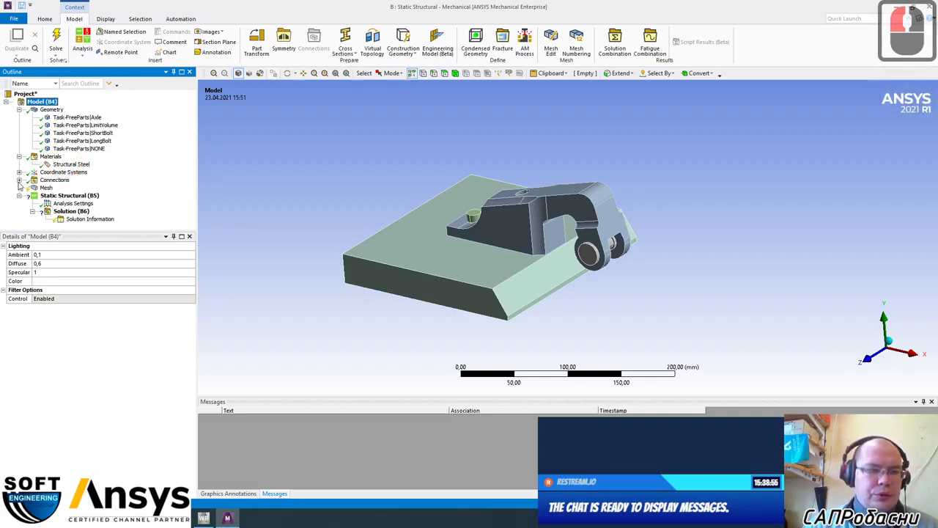
click(19, 173)
scroll(28, 184, down, 1)
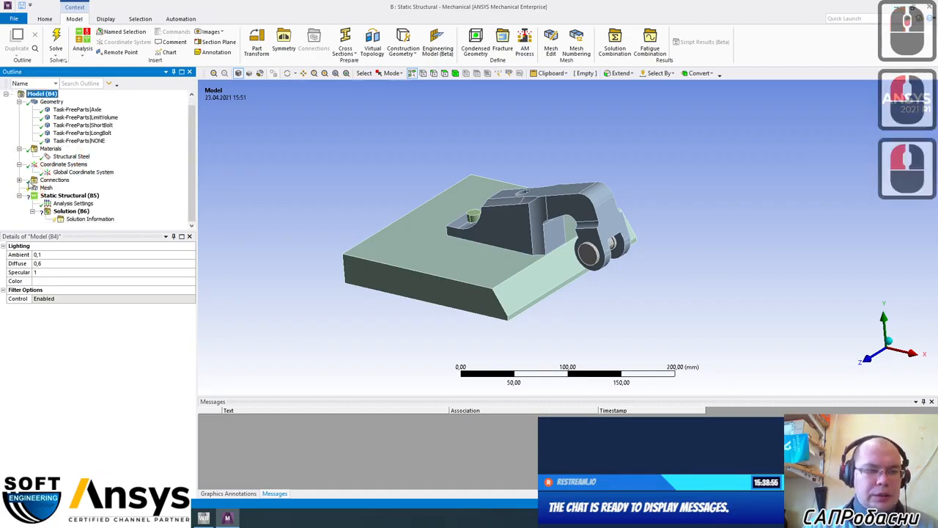
click(20, 181)
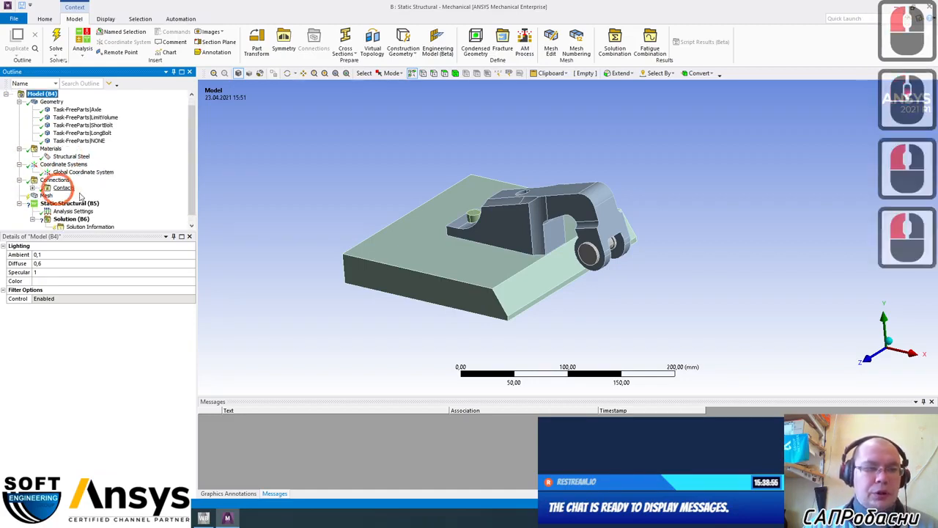
click(32, 188)
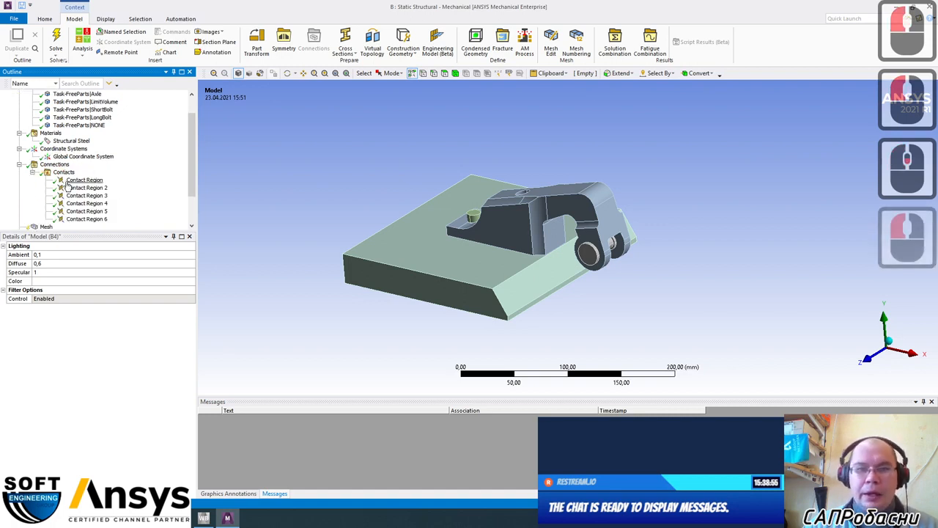
scroll(68, 185, down, 2)
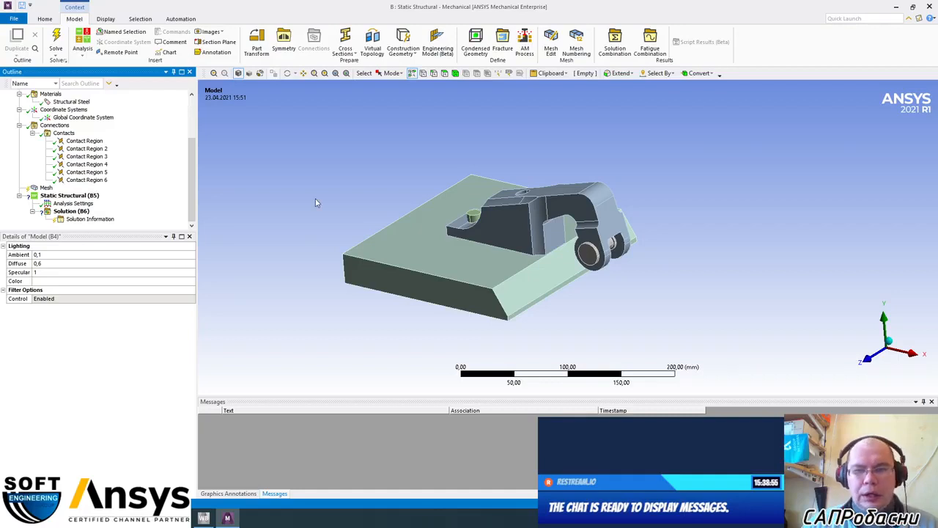
Examine the bracket, its axle and the base plate from several sides, both close up and from a distance
middle_drag(429, 203, 529, 291)
middle_drag(570, 343, 475, 168)
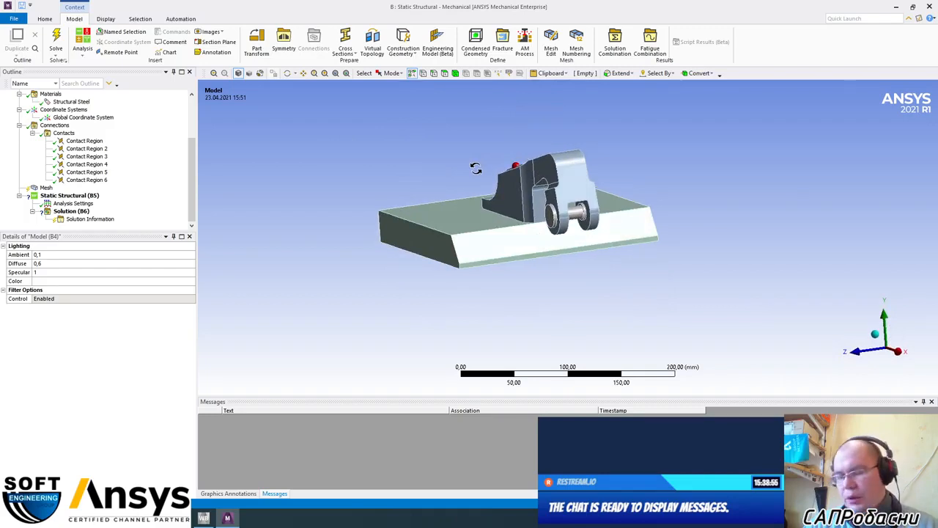
middle_drag(475, 167, 647, 219)
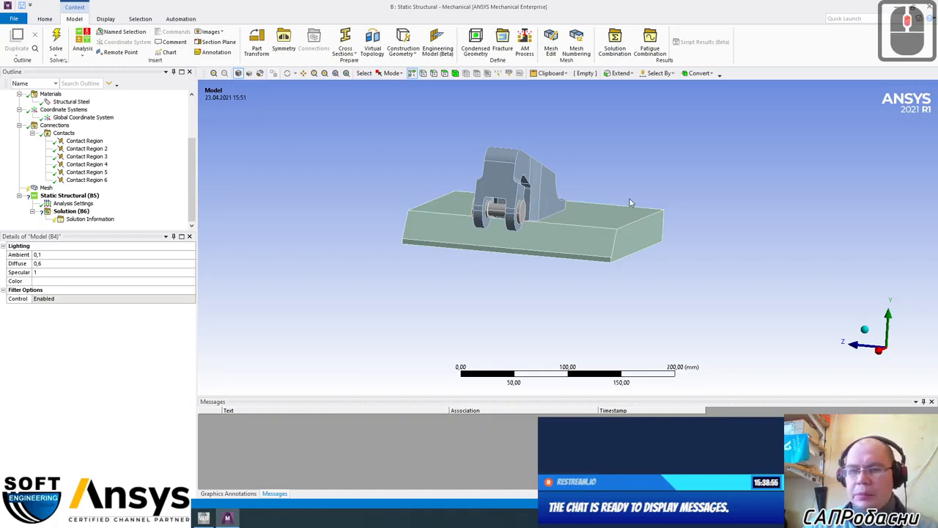
ctrl+middle_drag(631, 203, 699, 160)
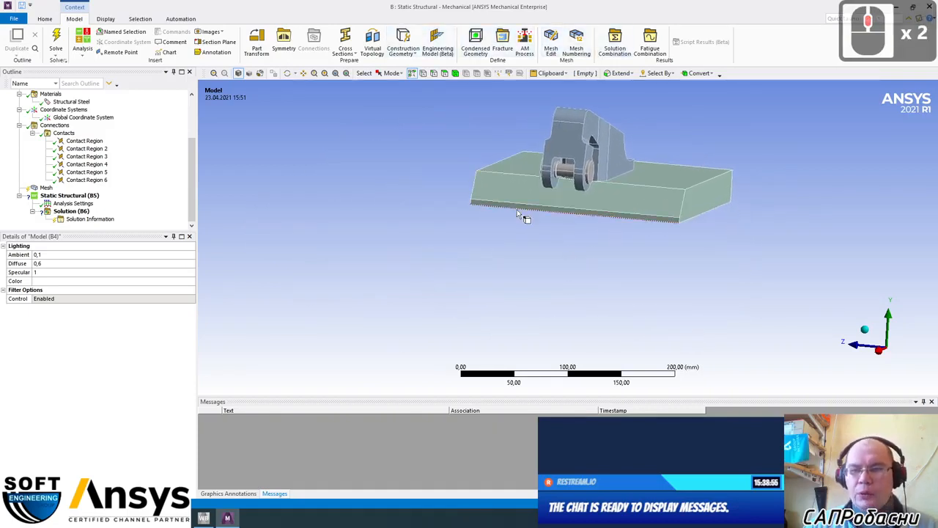
scroll(517, 214, up, 8)
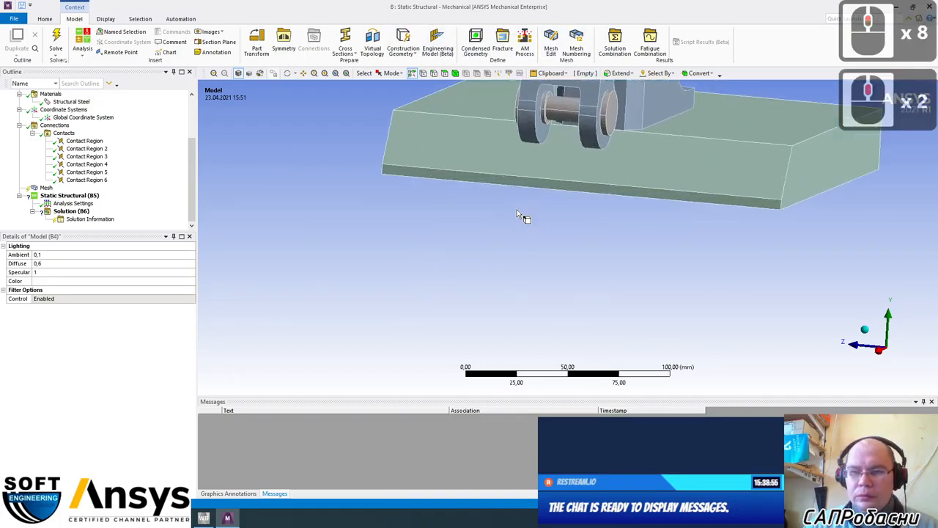
scroll(518, 213, up, 5)
scroll(517, 213, down, 20)
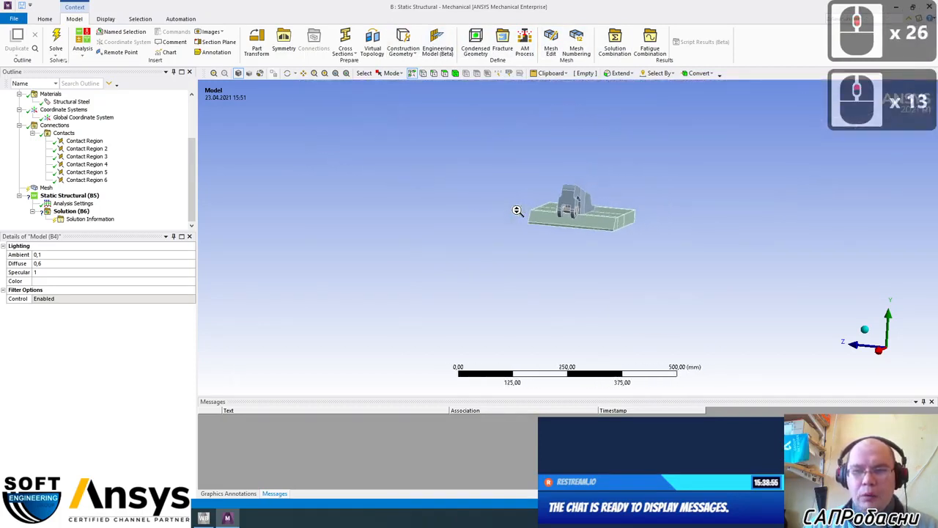
scroll(518, 211, down, 3)
ctrl+middle_drag(580, 149, 564, 175)
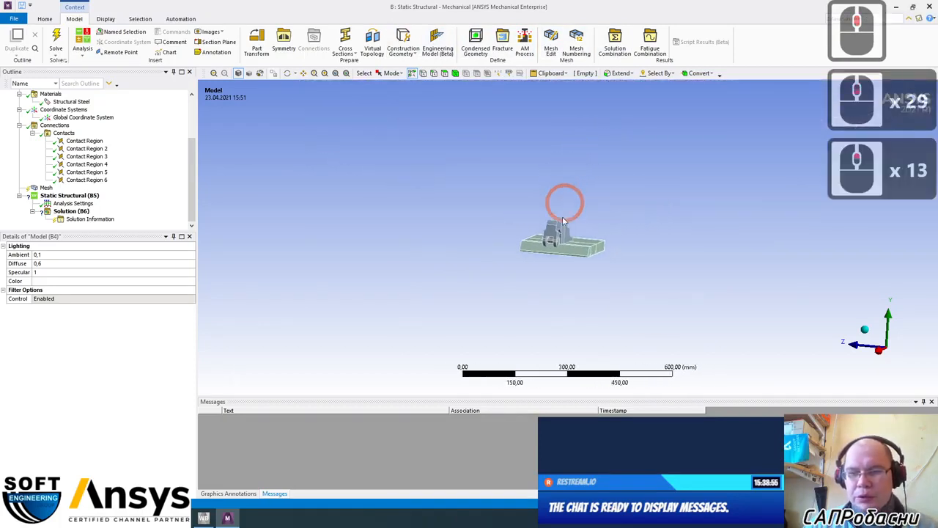
scroll(553, 246, up, 11)
scroll(553, 246, up, 3)
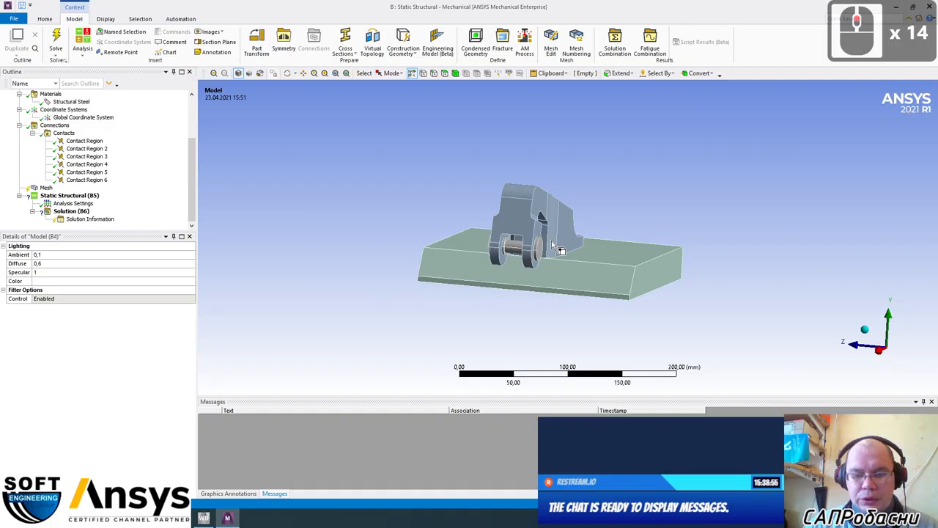
scroll(553, 245, down, 13)
scroll(553, 243, up, 20)
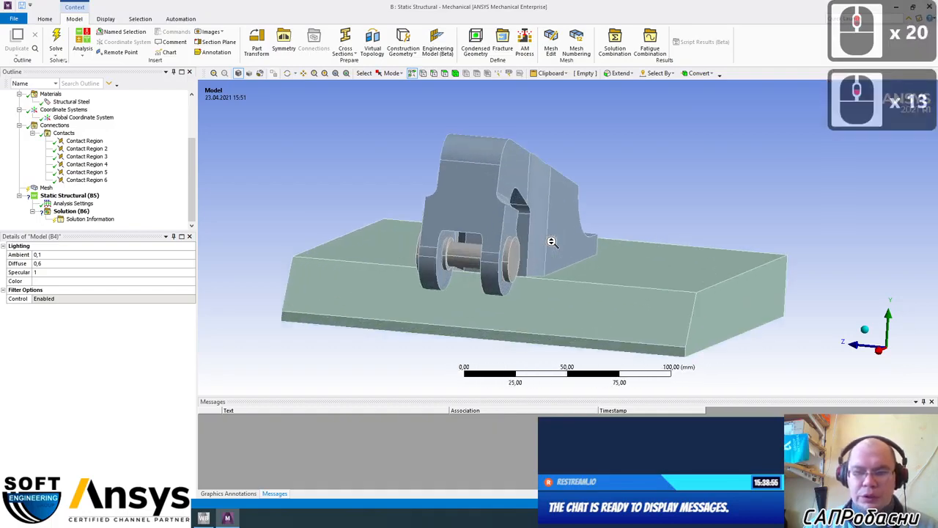
middle_drag(552, 242, 684, 216)
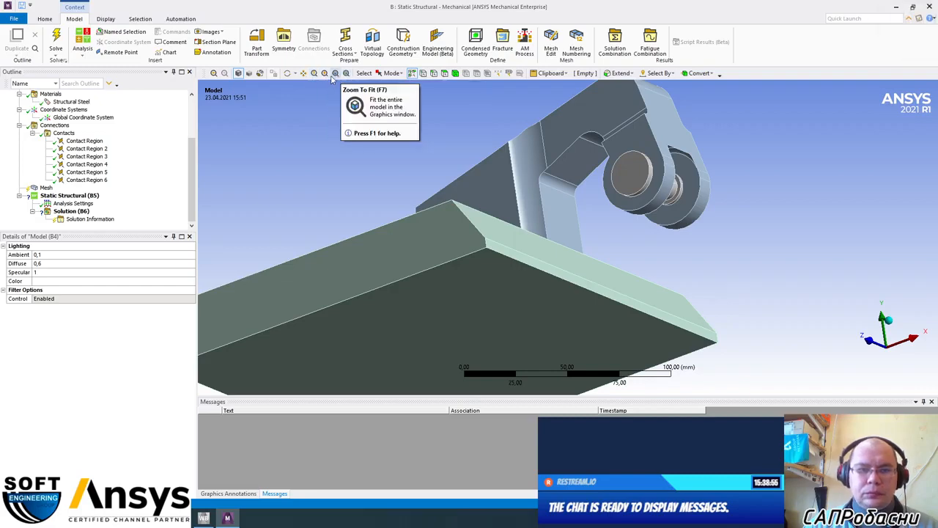
middle_click(301, 77)
key(ctrl+1)
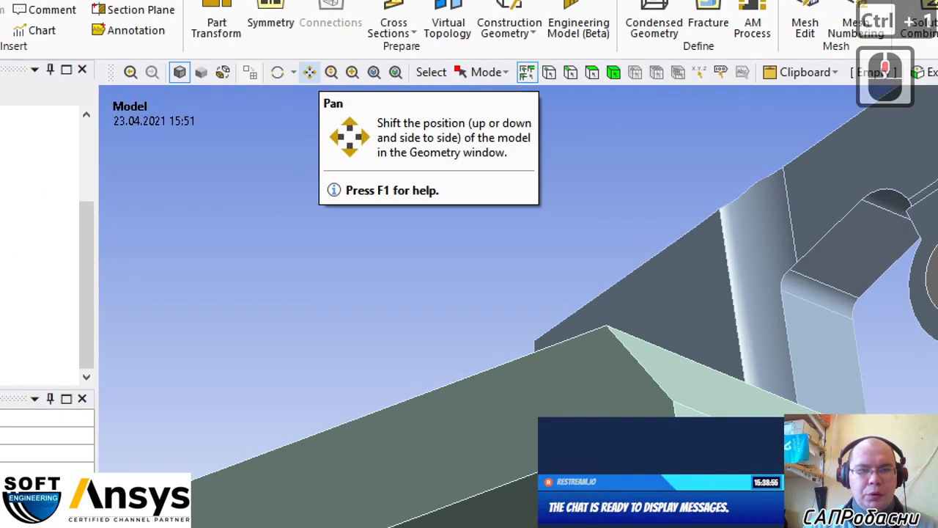
click(294, 74)
mouse_move(263, 94)
mouse_down()
mouse_move(315, 106)
mouse_move(424, 88)
mouse_move(414, 50)
mouse_move(304, 52)
mouse_move(256, 70)
mouse_up()
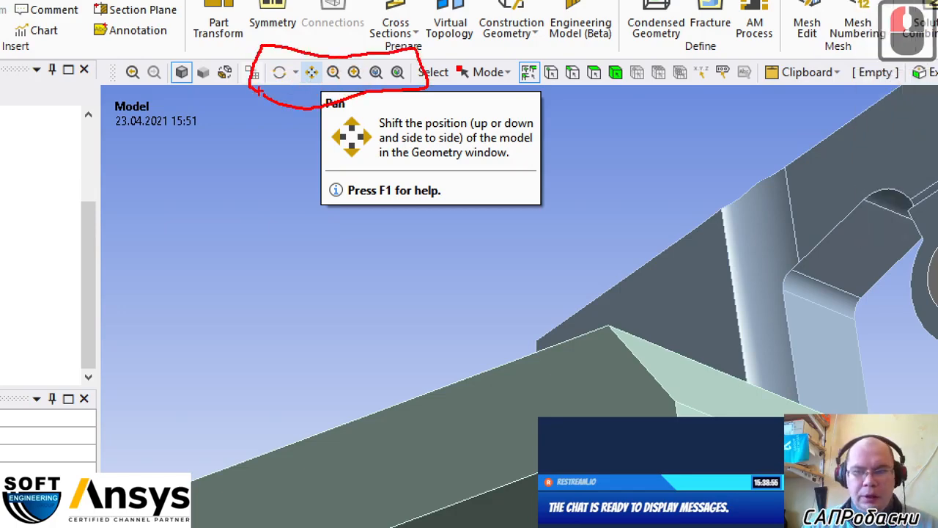
key(Escape)
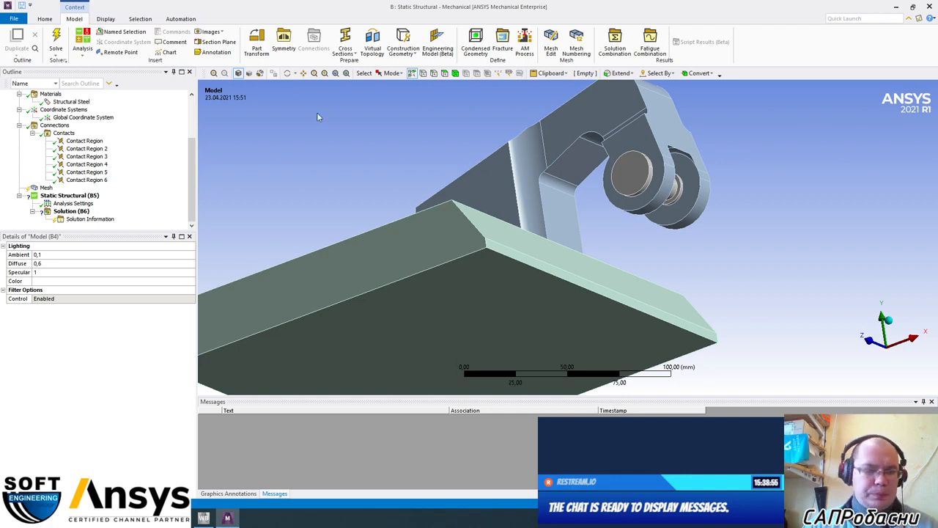
Inspect the bracket assembly from an oblique angle, directly from above, and from beneath the base plate
middle_drag(443, 133, 430, 168)
scroll(431, 168, up, 4)
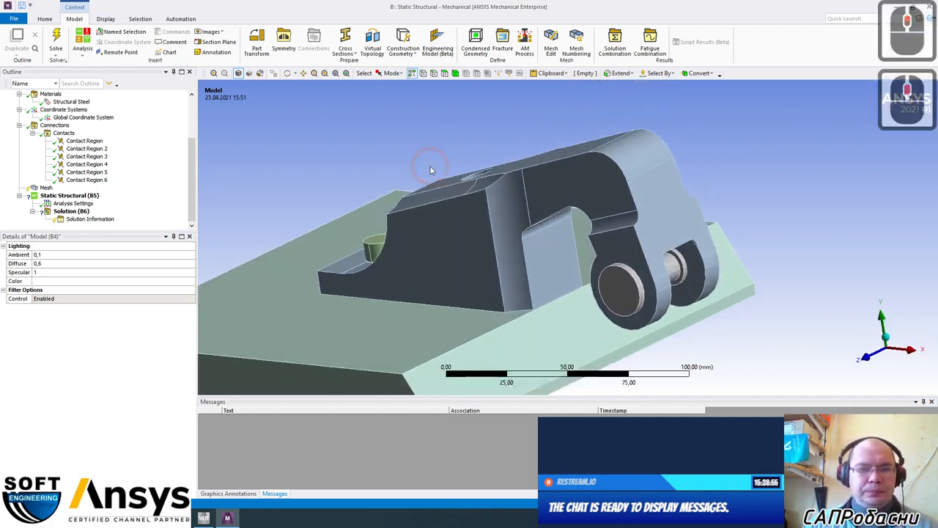
scroll(430, 168, down, 11)
key(8)
key(ctrl)
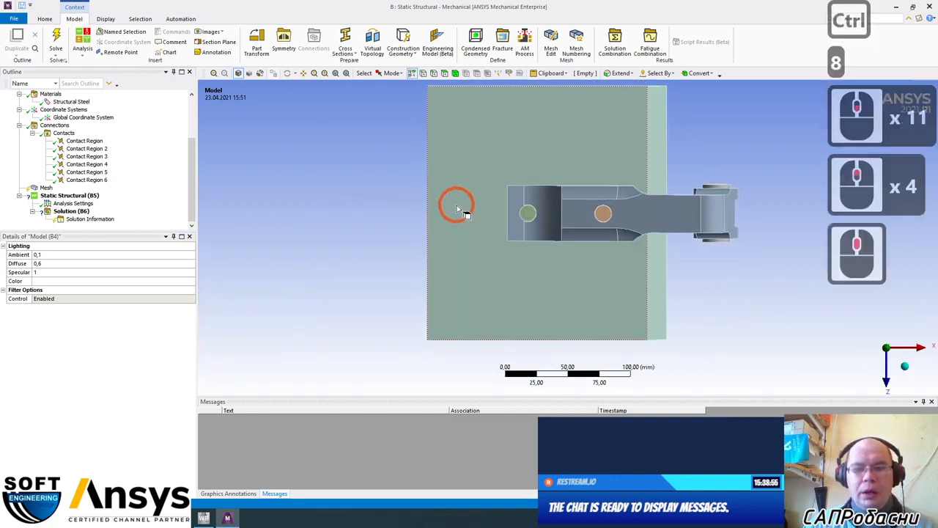
middle_drag(434, 286, 371, 210)
ctrl+middle_drag(635, 327, 554, 275)
scroll(550, 291, down, 2)
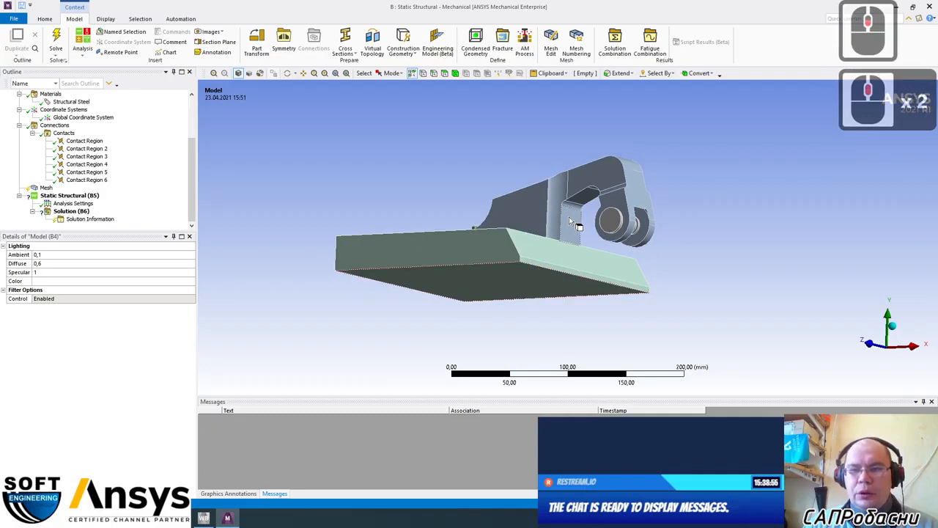
View the assembly along the +Z, -X, -Y and -Z directions, ending with an oblique view of the bracket on its plate
click(870, 347)
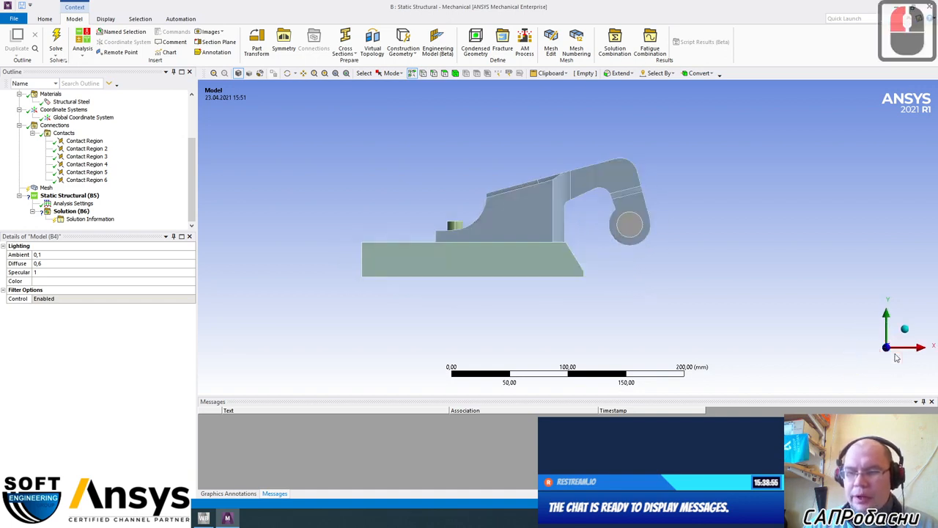
click(871, 350)
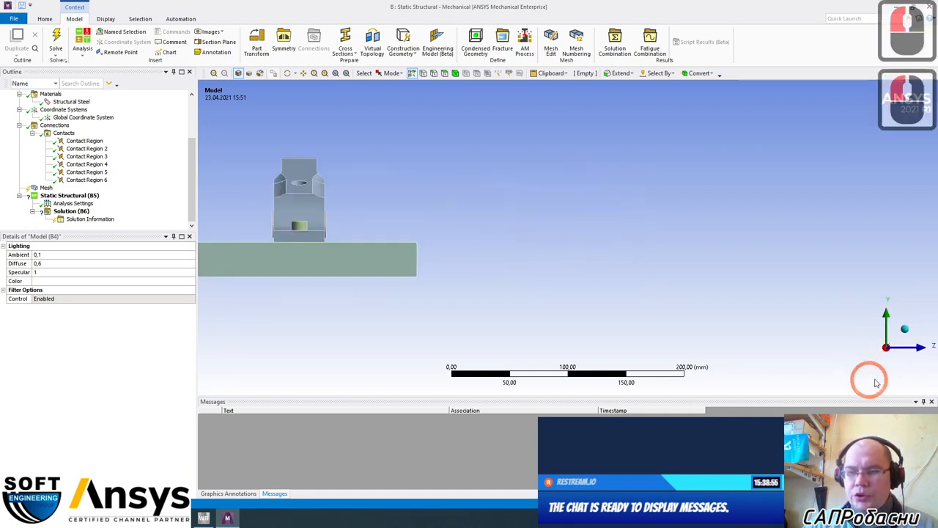
click(883, 371)
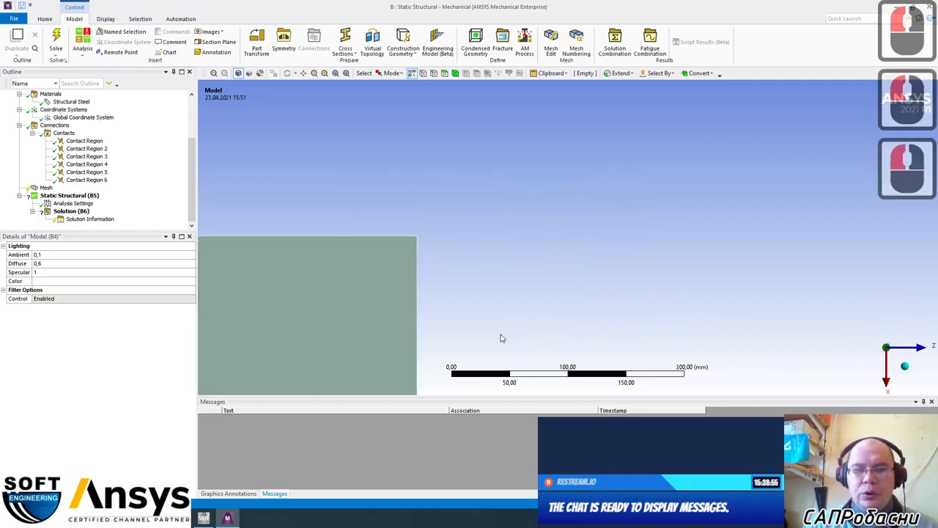
ctrl+middle_drag(503, 331, 751, 192)
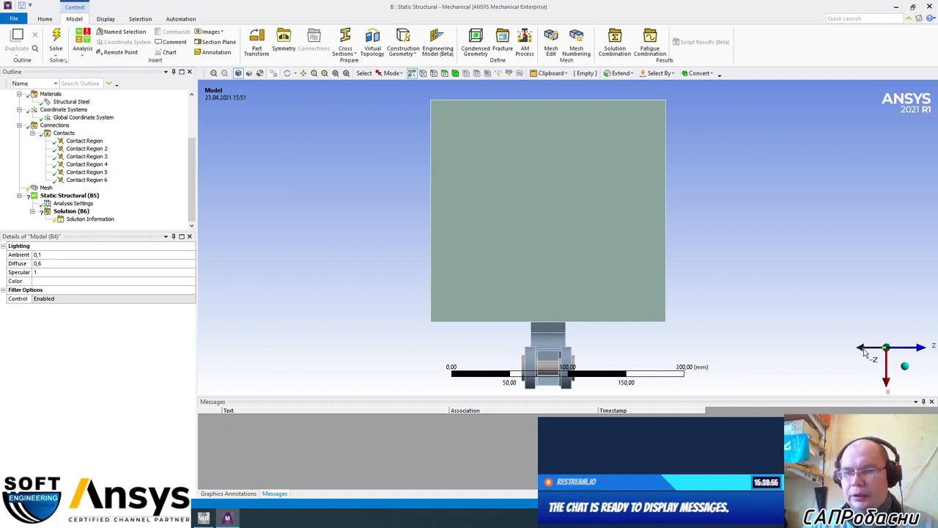
click(864, 353)
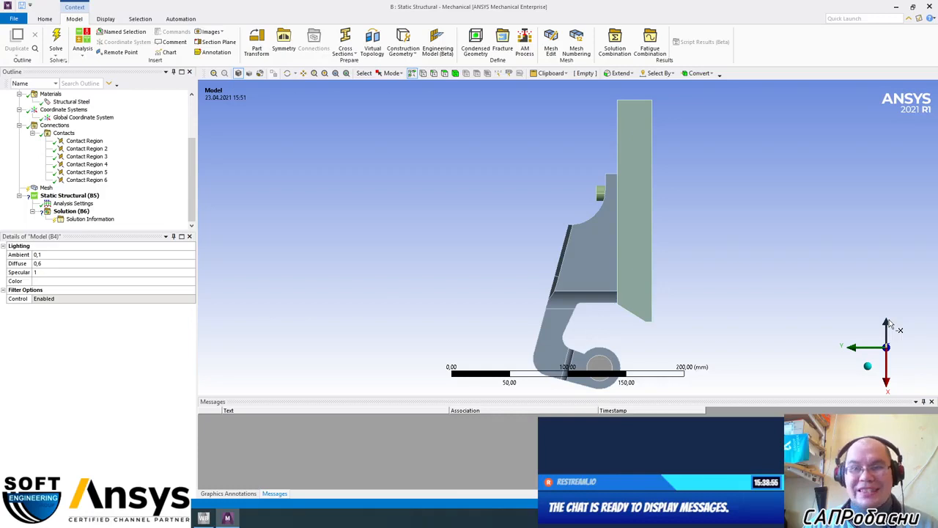
mouse_move(798, 308)
middle_down()
mouse_move(640, 281)
mouse_move(691, 368)
mouse_move(792, 295)
middle_up()
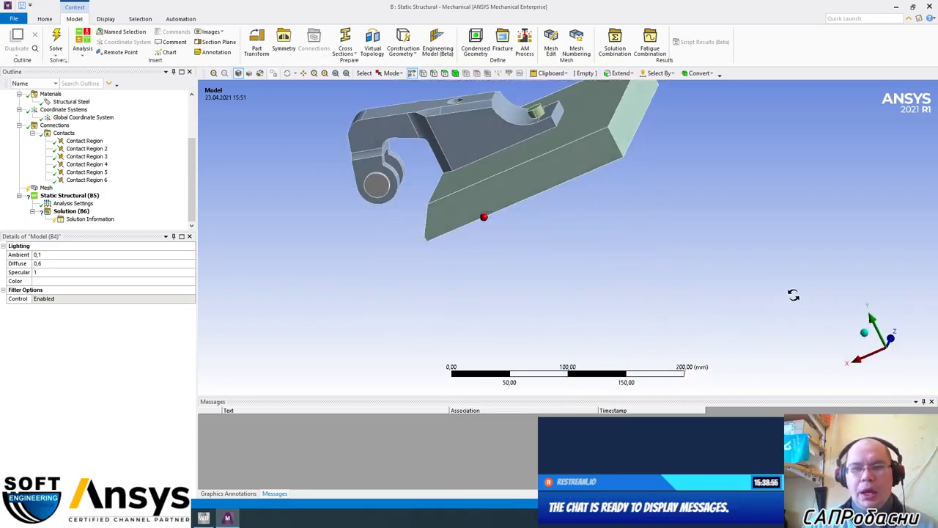
middle_drag(662, 252, 546, 299)
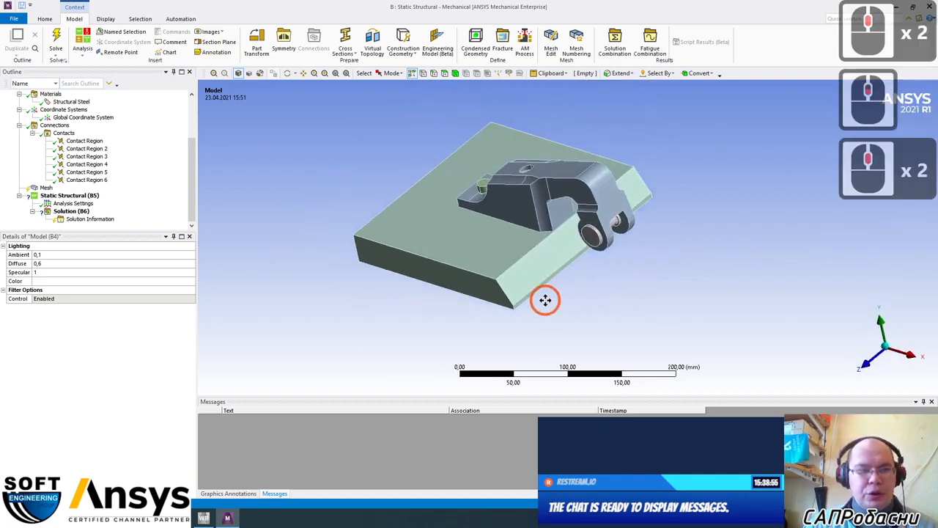
scroll(545, 301, down, 3)
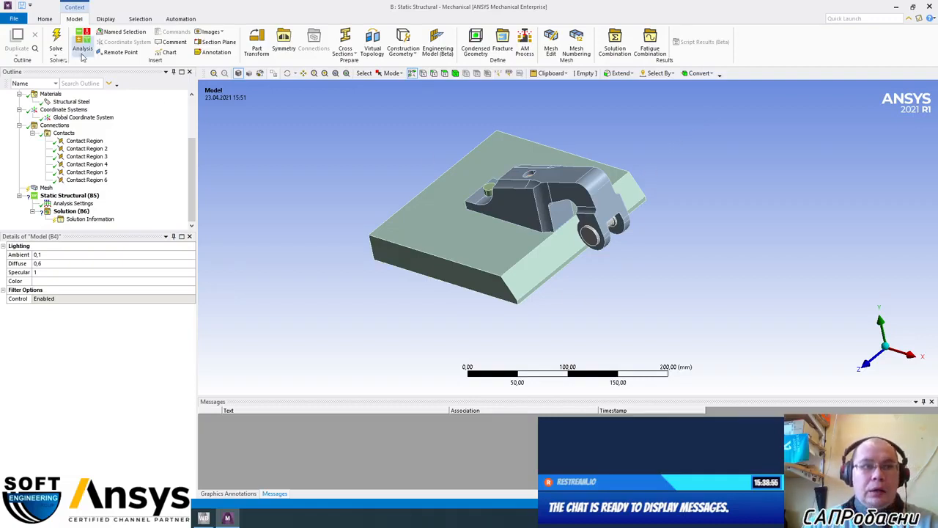
Examine which commands are offered for general setup, display, selection, automation, the whole model and the Geometry branch
click(45, 19)
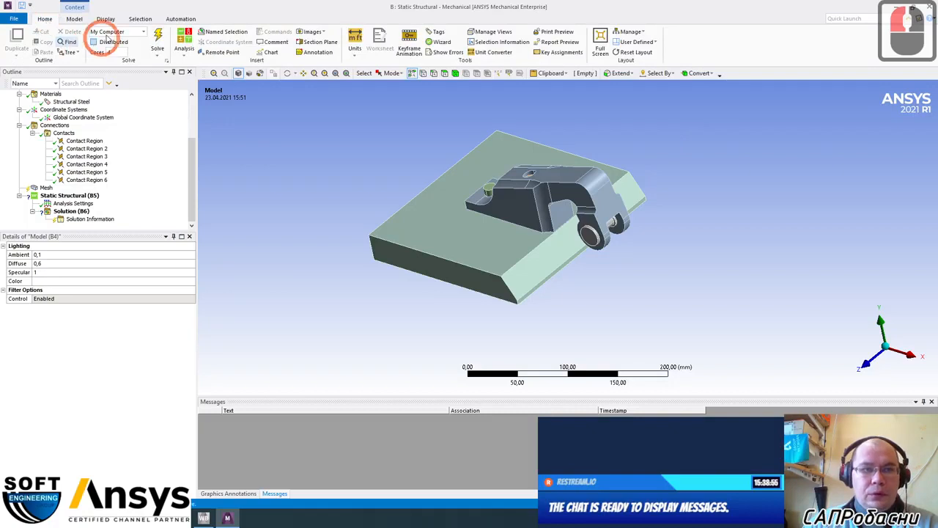
click(107, 20)
click(140, 19)
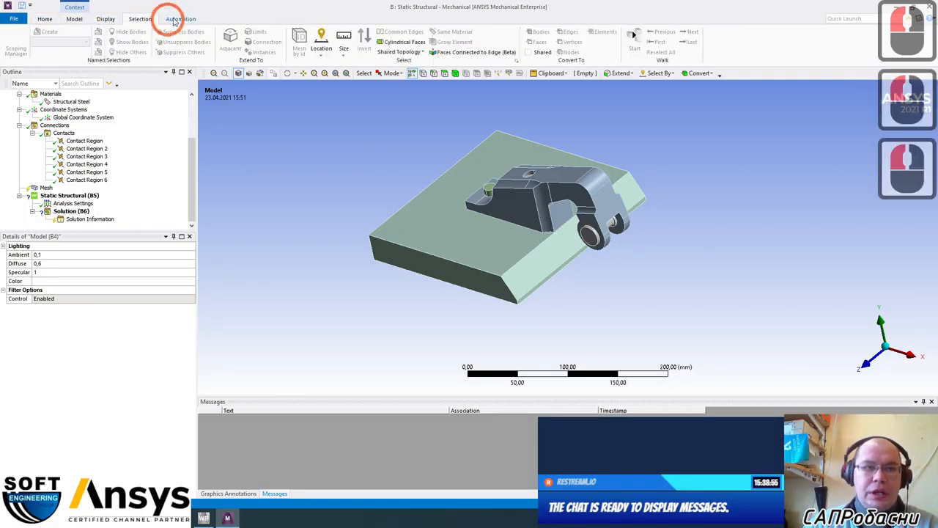
click(185, 20)
click(141, 21)
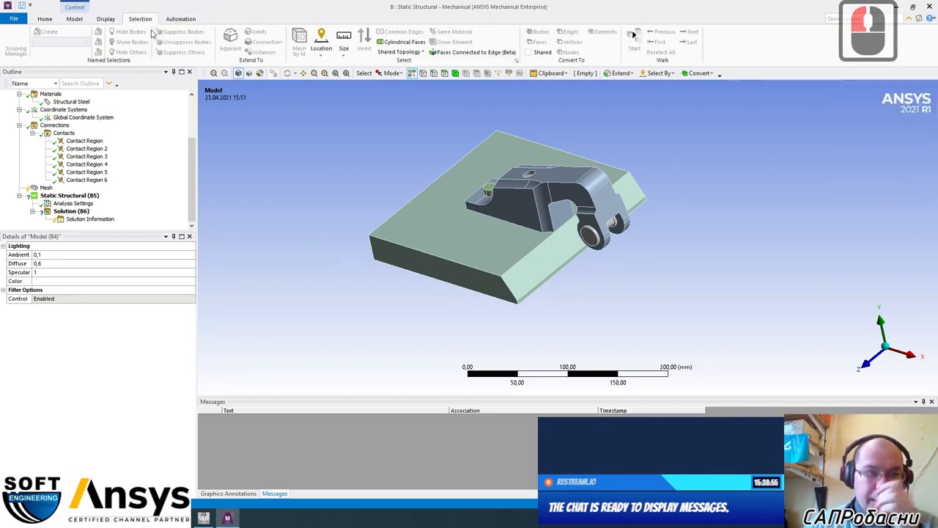
click(73, 19)
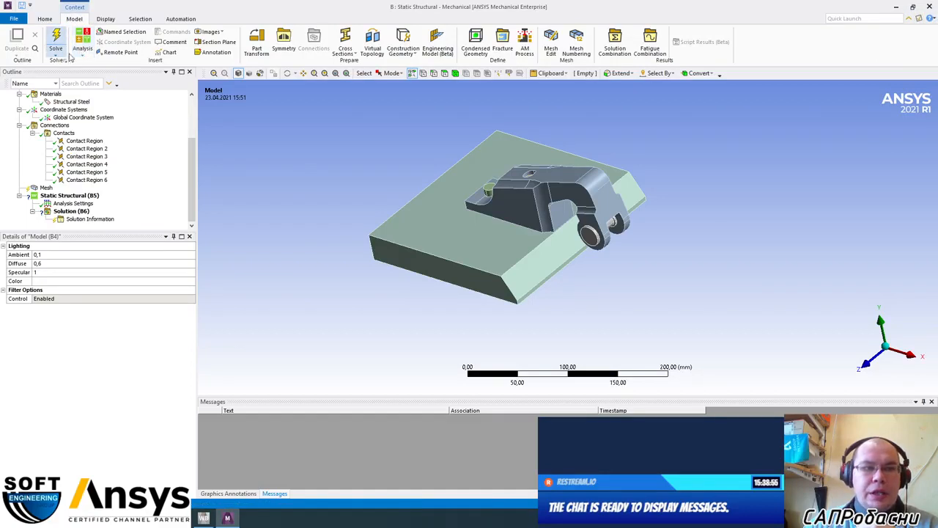
scroll(55, 129, up, 4)
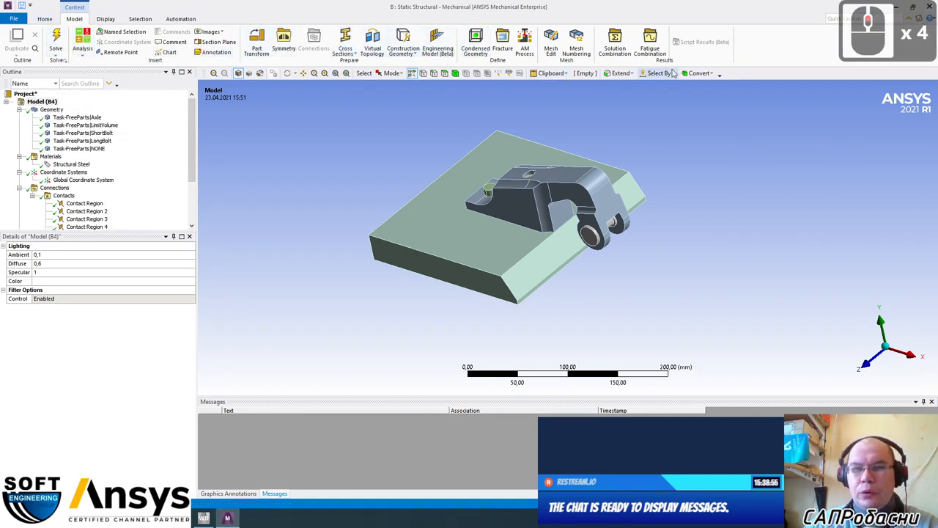
click(51, 110)
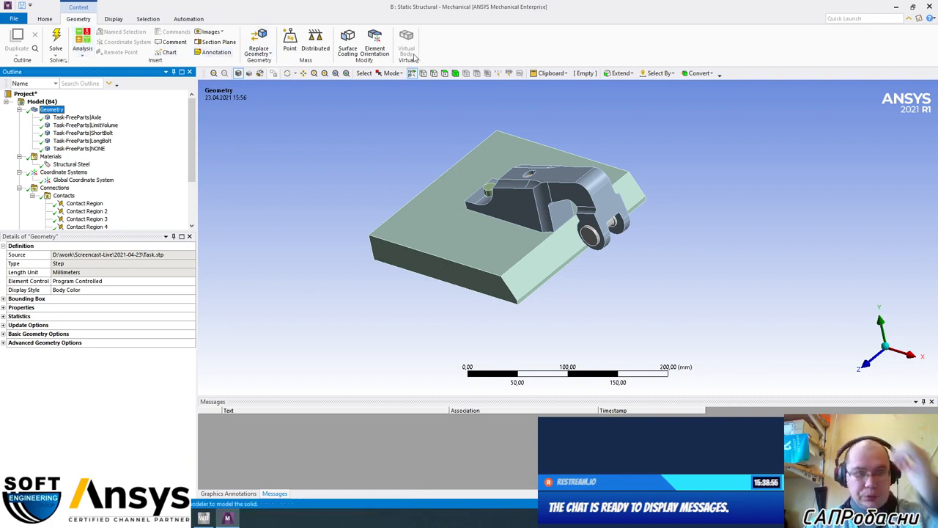
scroll(41, 136, down, 2)
scroll(41, 135, down, 2)
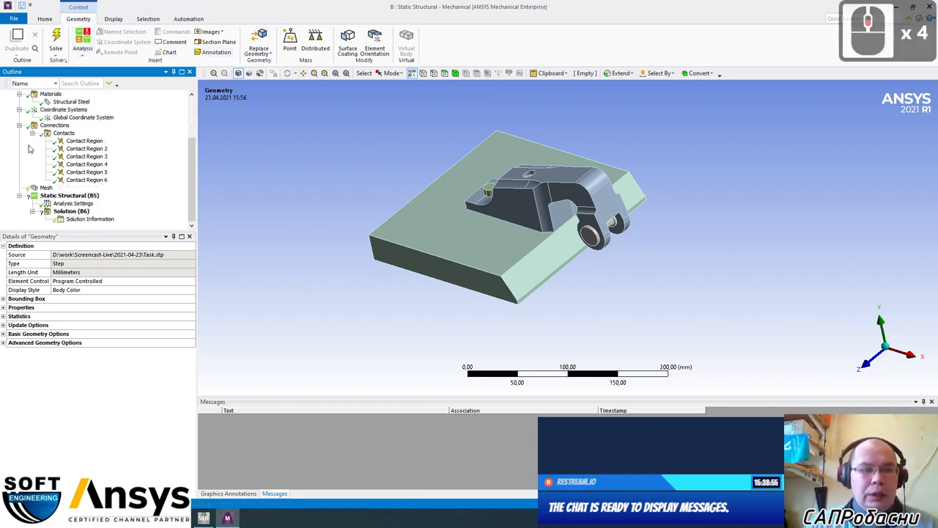
Add a Fixed Support to the Static Structural analysis on the base plate's side face pointing towards +Z
click(58, 196)
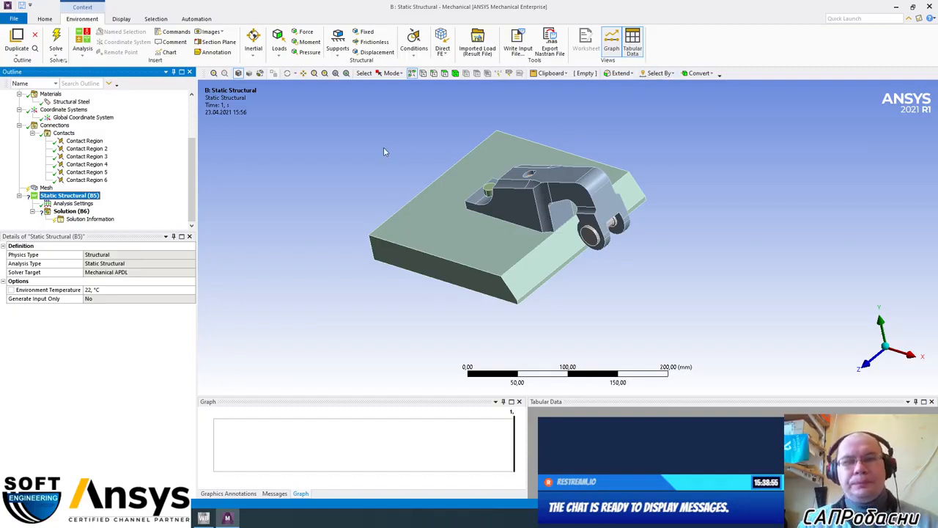
click(414, 260)
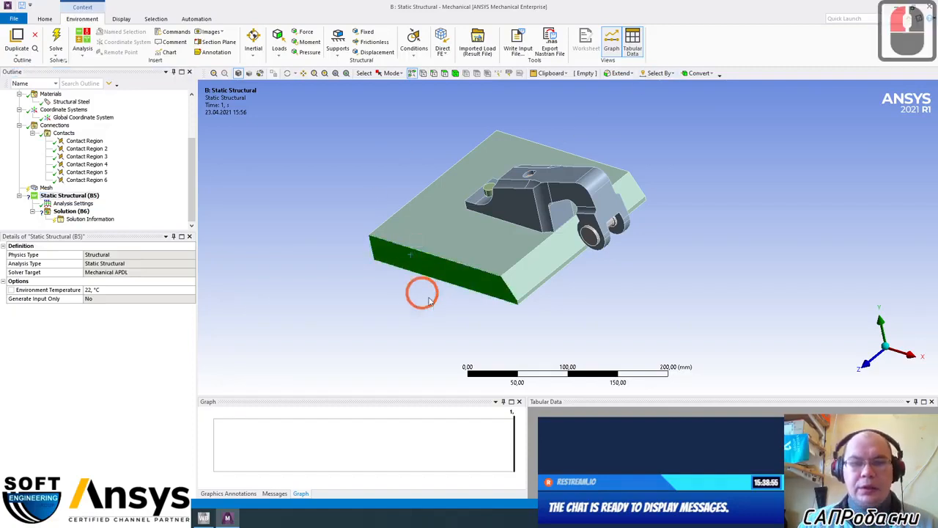
middle_drag(429, 301, 258, 306)
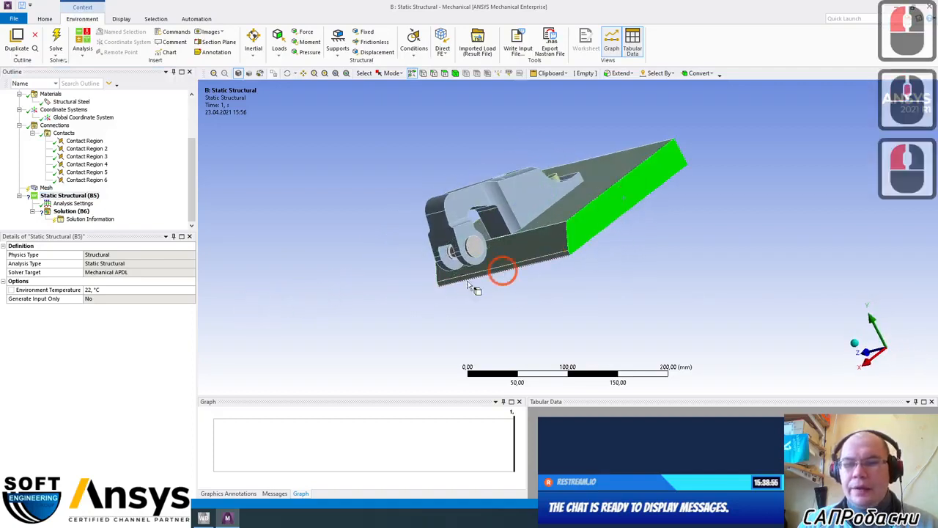
middle_drag(469, 285, 582, 279)
click(303, 242)
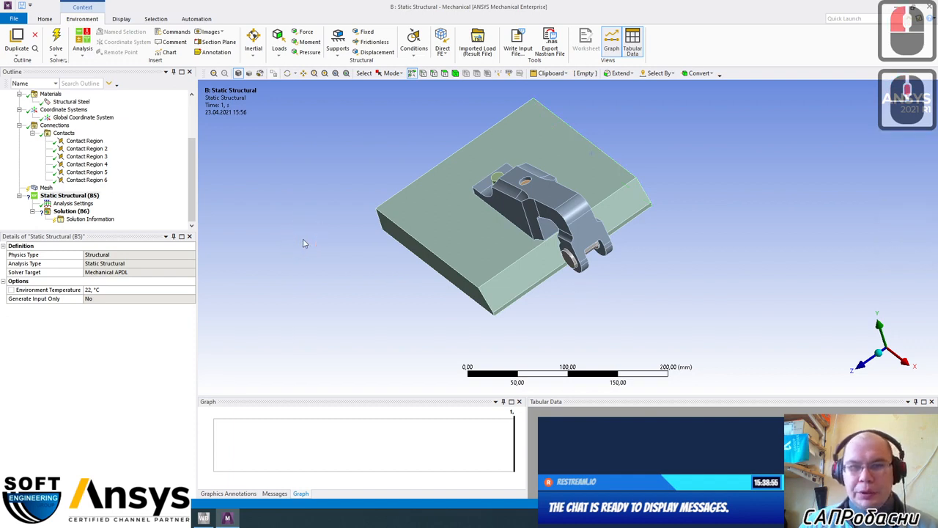
middle_drag(305, 242, 329, 230)
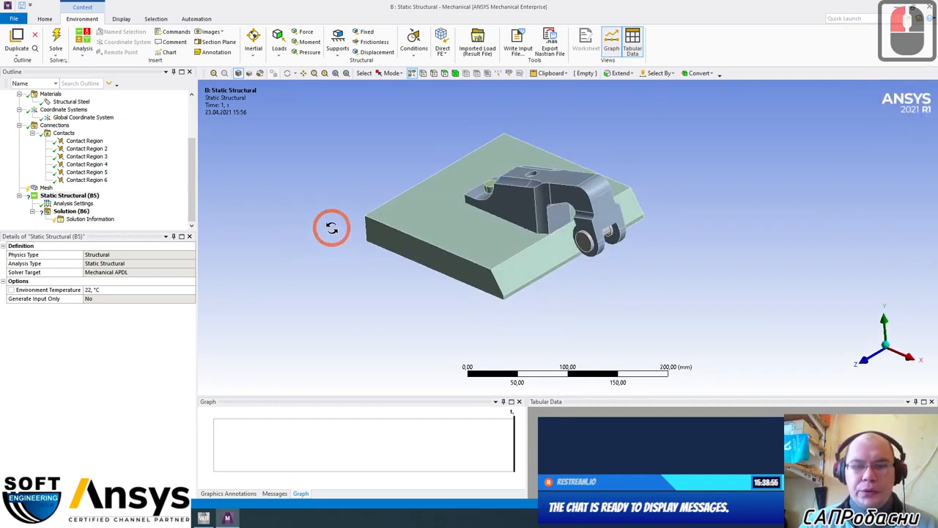
click(423, 255)
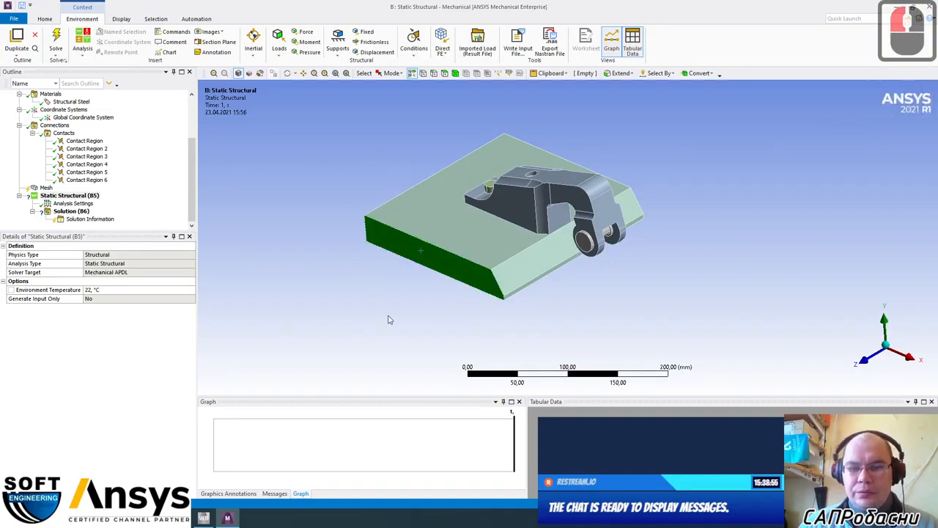
click(370, 35)
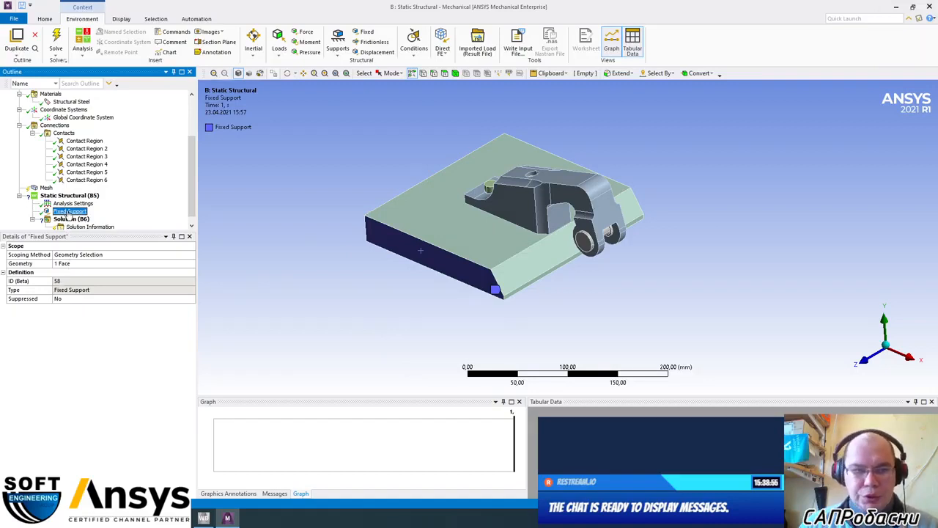
click(313, 284)
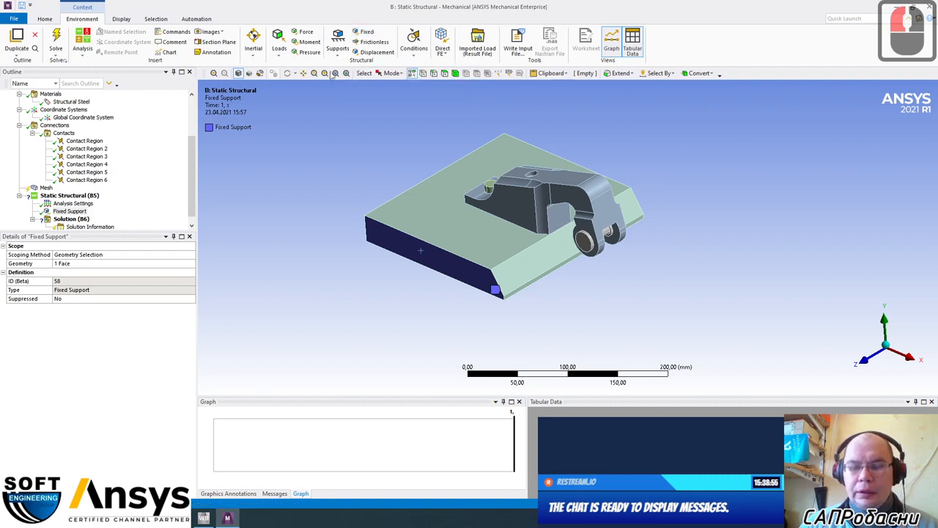
middle_drag(315, 301, 631, 211)
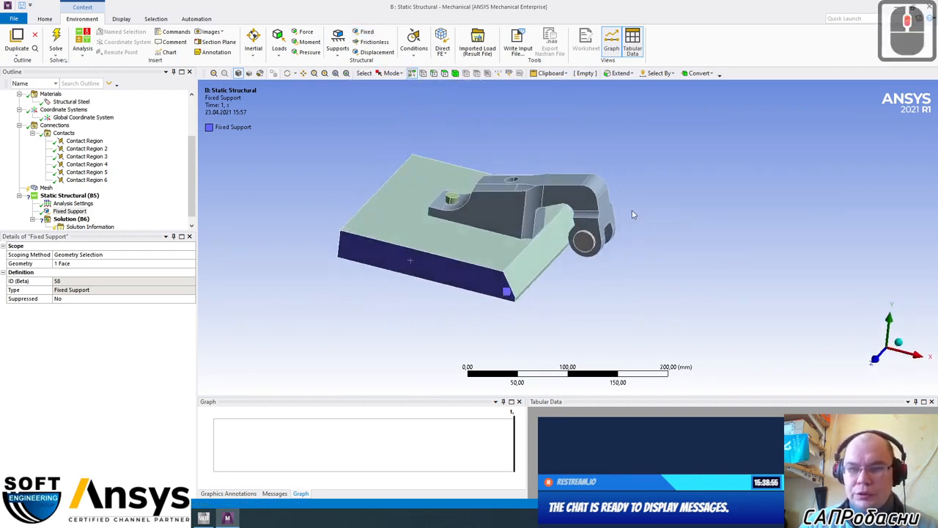
click(482, 225)
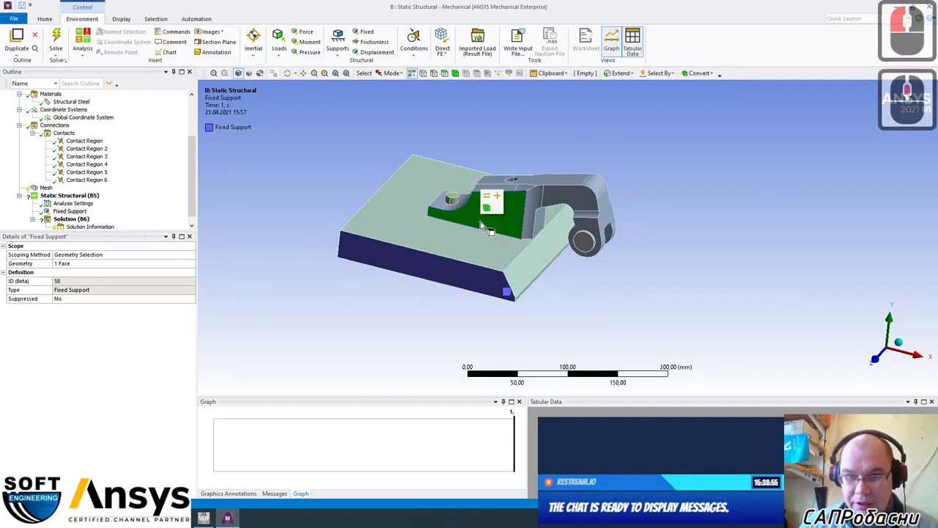
click(675, 123)
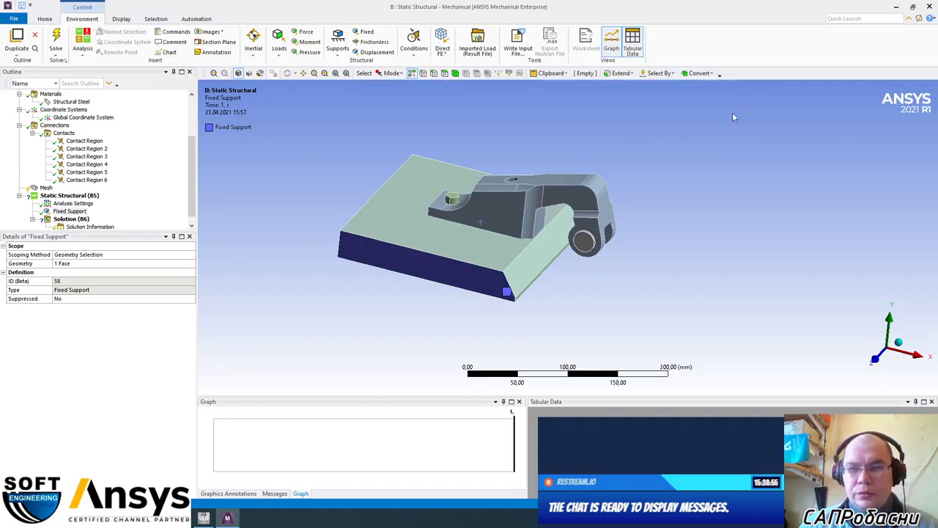
Add a second Fixed Support scoped only to the base plate's opposite side face, pointing towards -Z
click(369, 36)
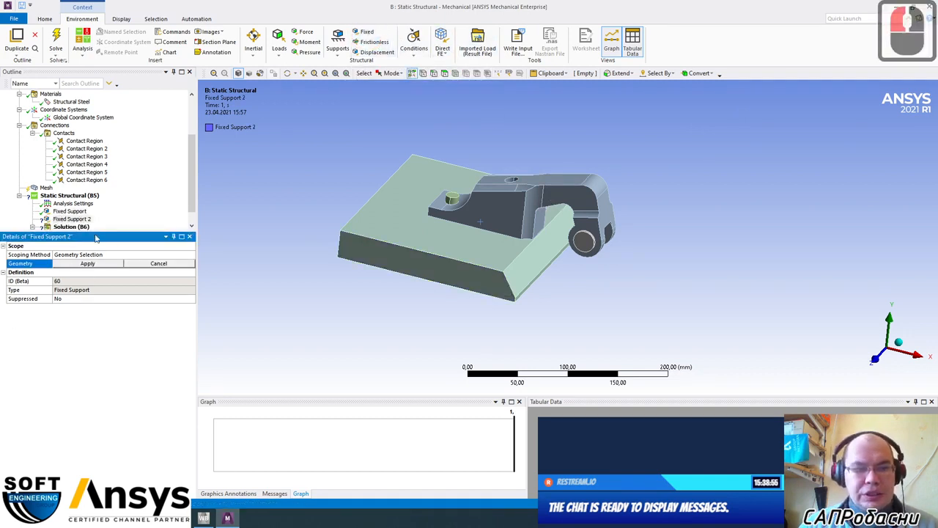
middle_drag(319, 213, 274, 159)
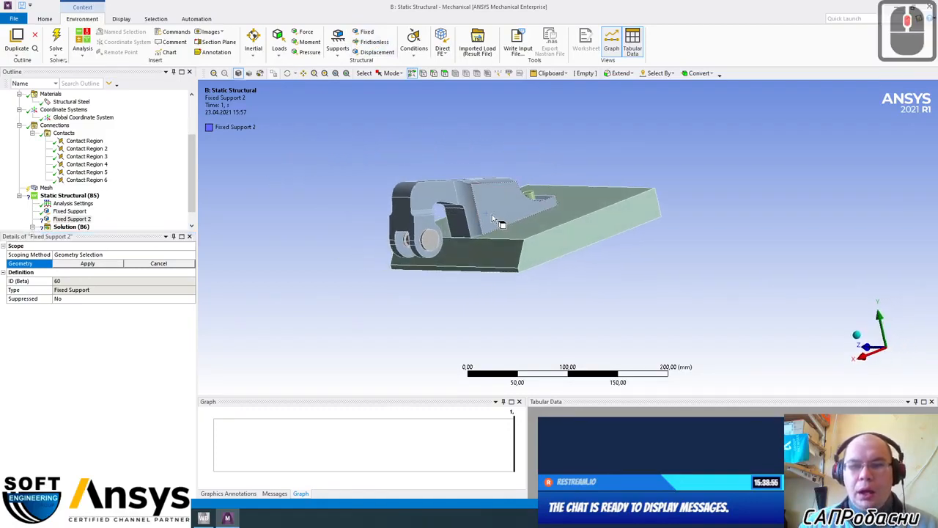
click(550, 243)
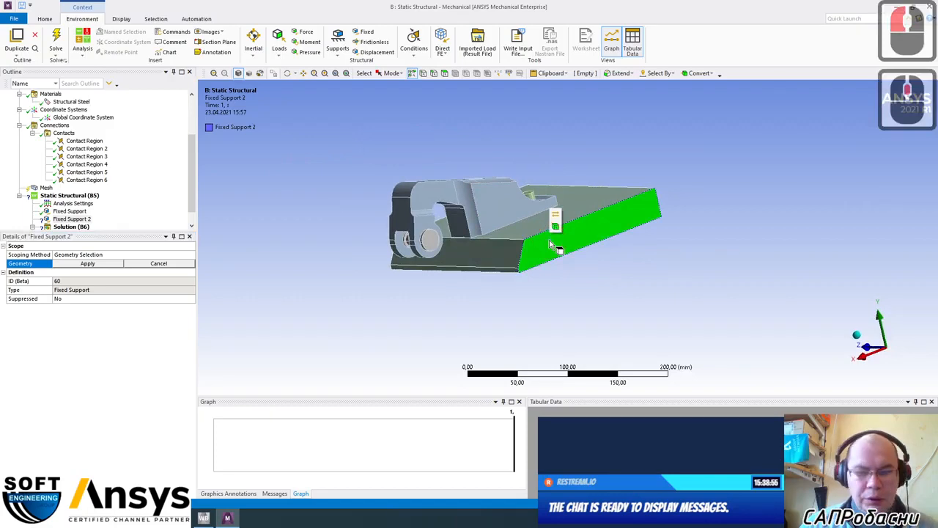
ctrl+click(594, 203)
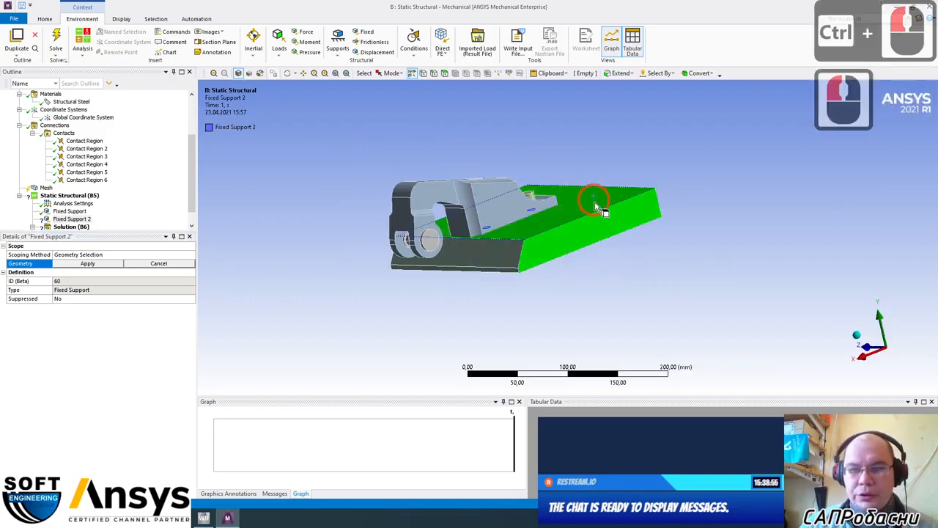
middle_drag(595, 206, 496, 254)
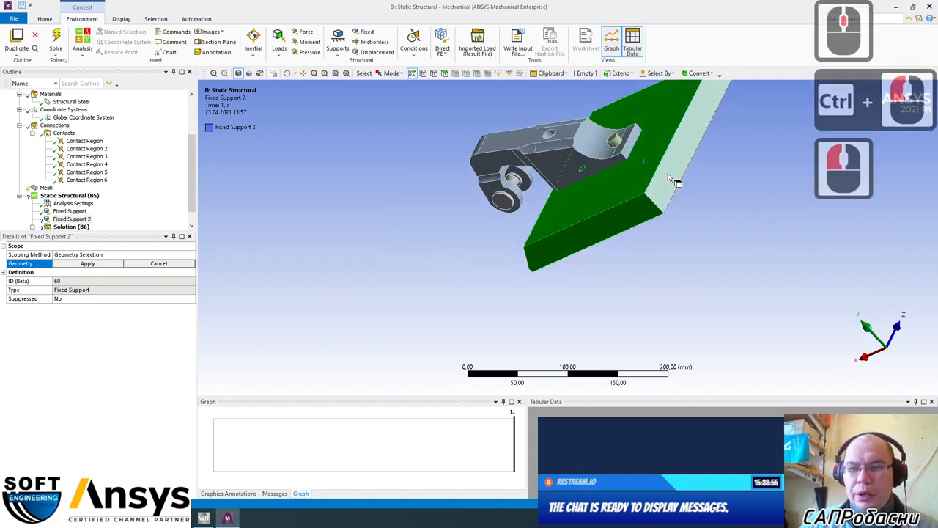
middle_drag(565, 272, 628, 258)
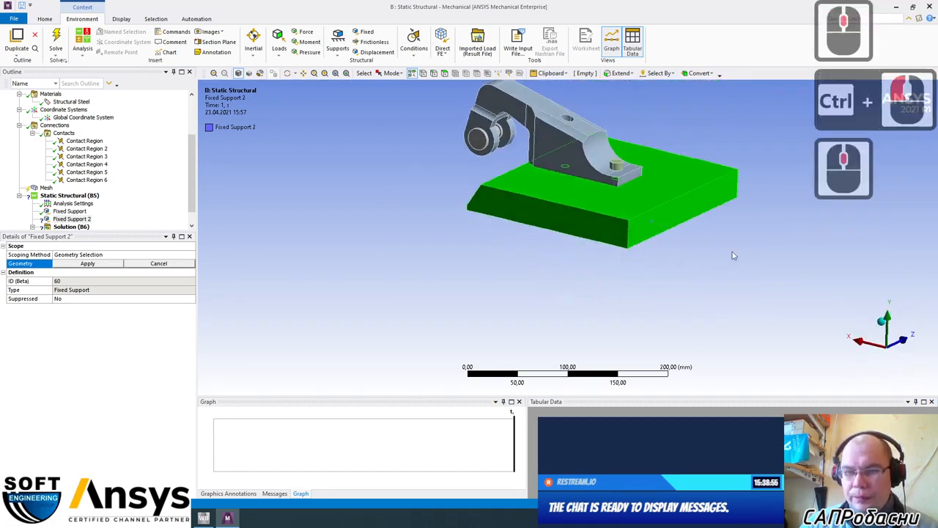
ctrl+click(652, 229)
ctrl+click(607, 210)
middle_drag(595, 229, 623, 259)
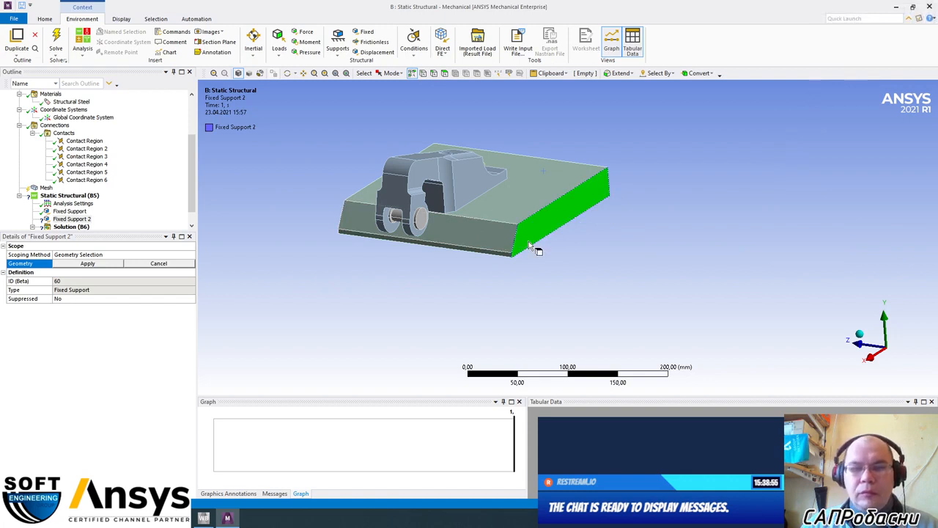
click(88, 263)
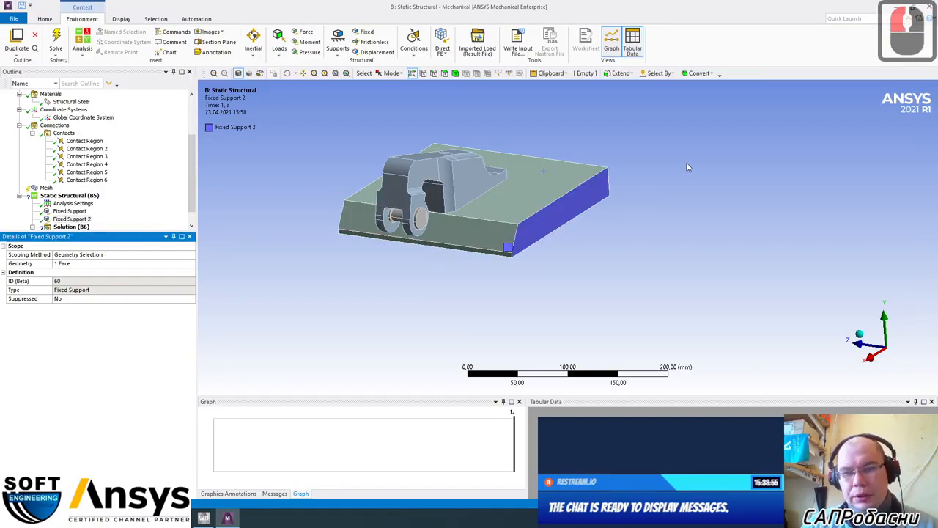
Add a Force load on the two cylindrical half faces of the axle exposed between the bracket's lugs
ctrl+middle_drag(569, 203, 612, 213)
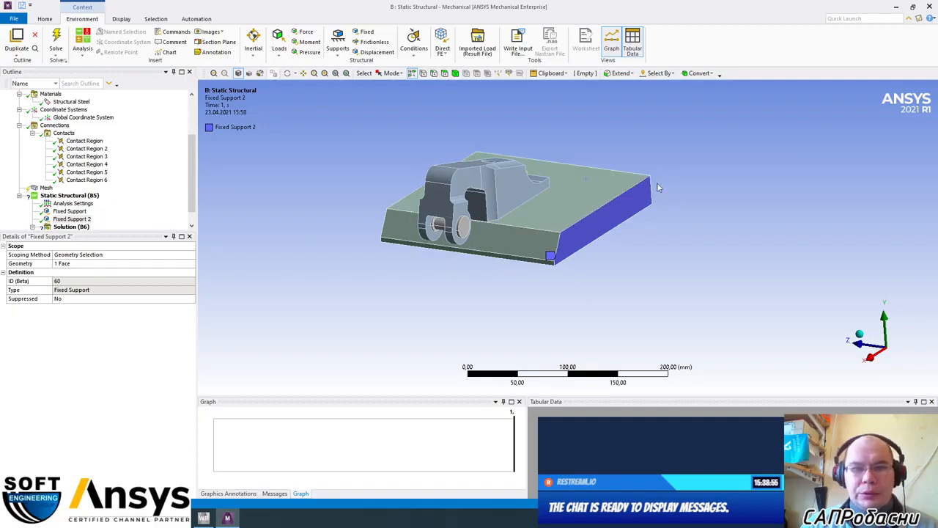
middle_drag(519, 275, 611, 261)
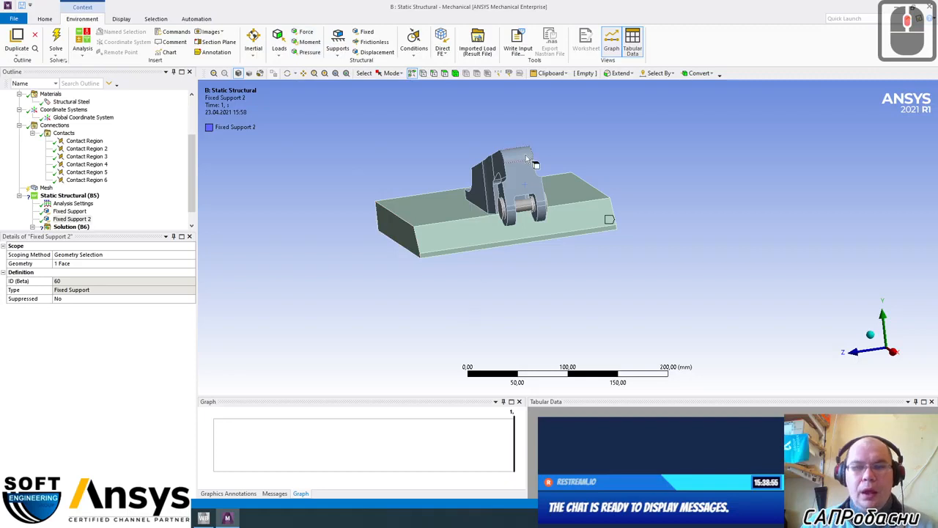
scroll(528, 183, up, 12)
middle_drag(583, 230, 544, 233)
scroll(570, 258, up, 9)
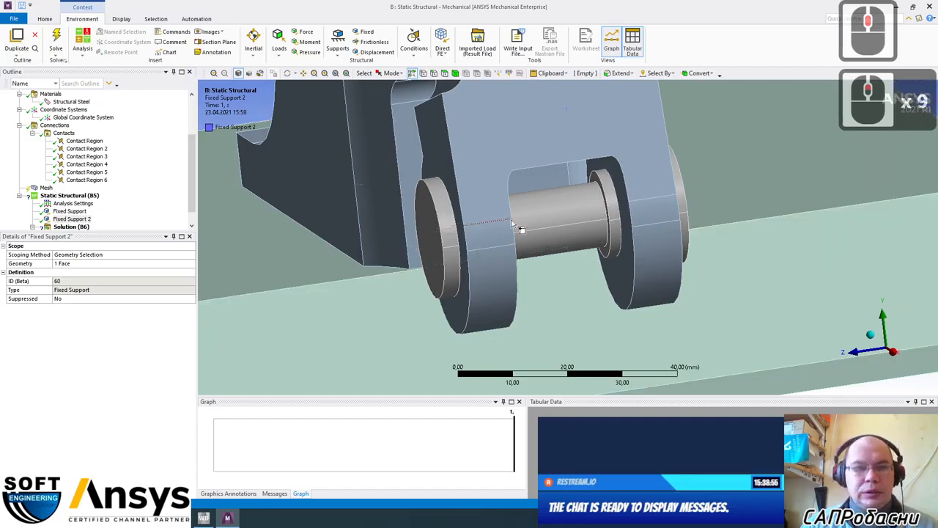
click(554, 205)
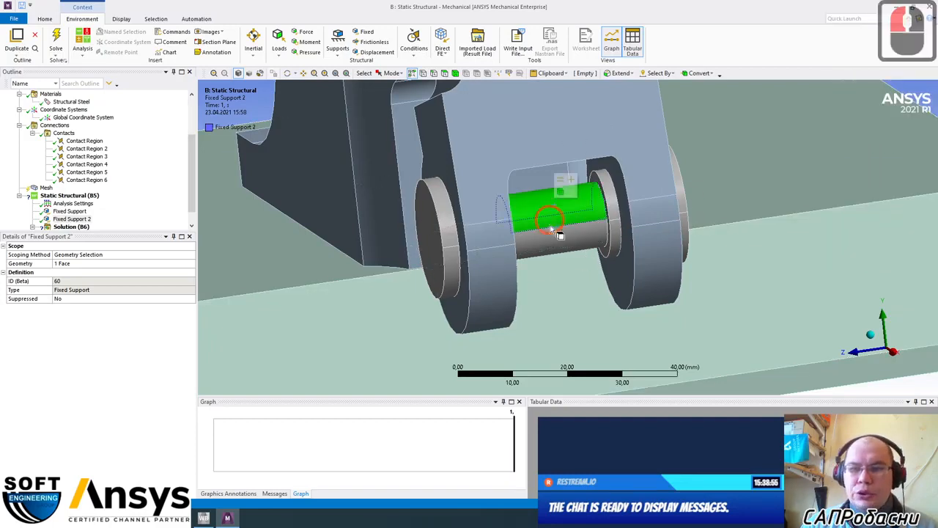
ctrl+click(558, 244)
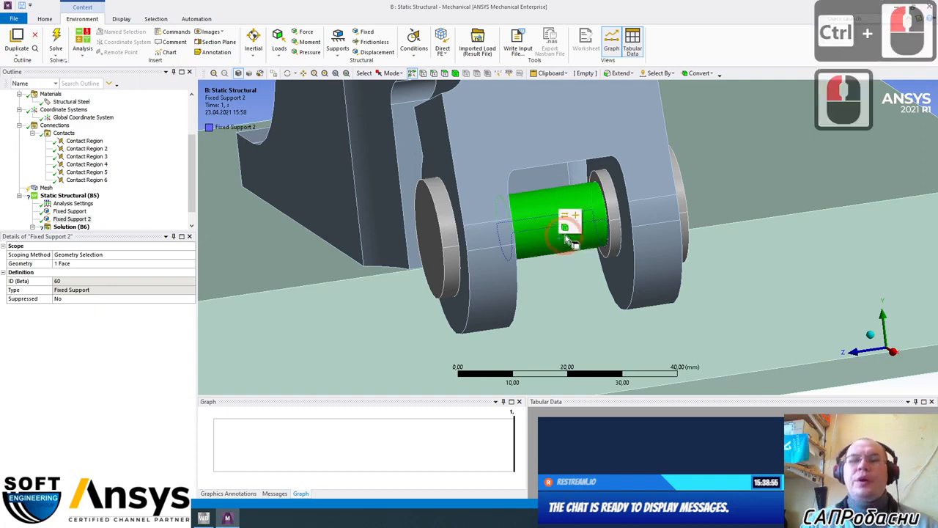
middle_drag(542, 218, 555, 257)
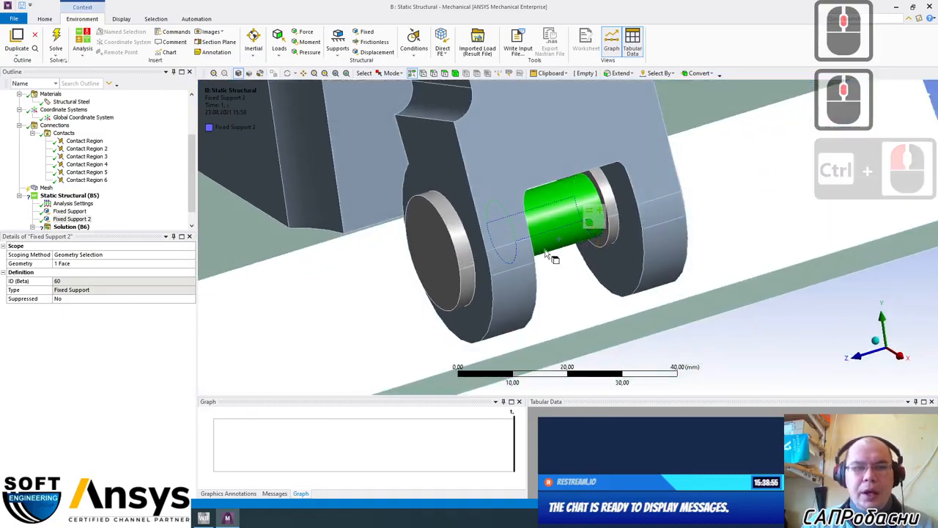
click(303, 33)
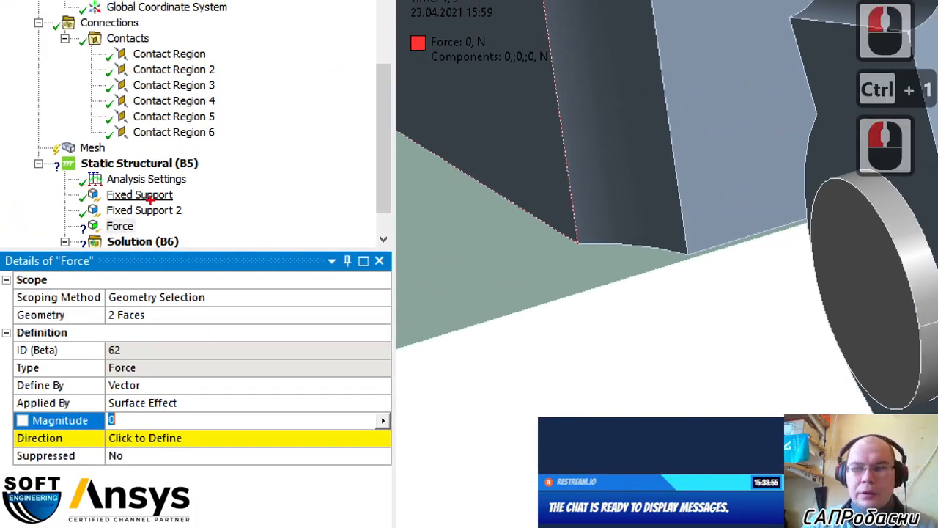
mouse_move(198, 187)
mouse_down()
mouse_move(206, 199)
mouse_move(247, 166)
mouse_up()
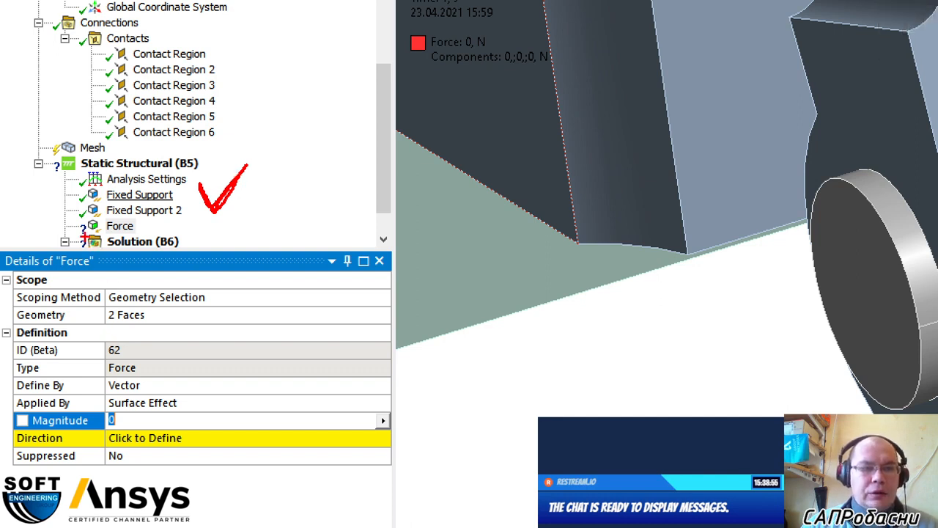
mouse_move(312, 179)
mouse_down()
mouse_move(311, 157)
mouse_move(345, 178)
mouse_move(314, 211)
mouse_move(312, 239)
mouse_up()
click(312, 216)
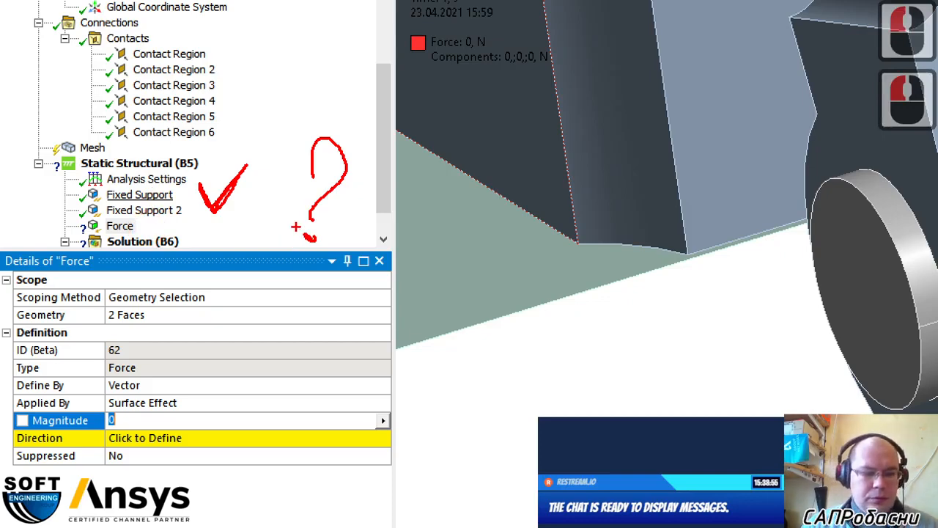
key(Escape)
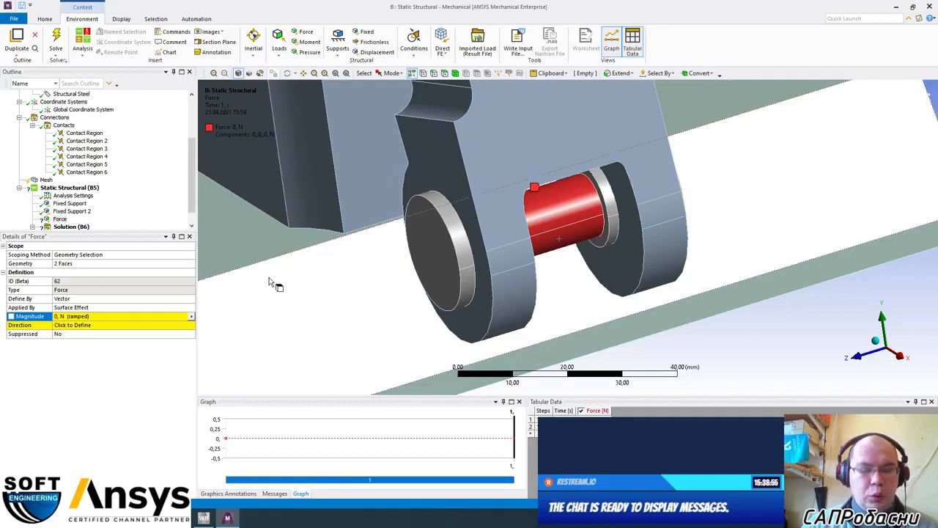
middle_drag(264, 280, 299, 266)
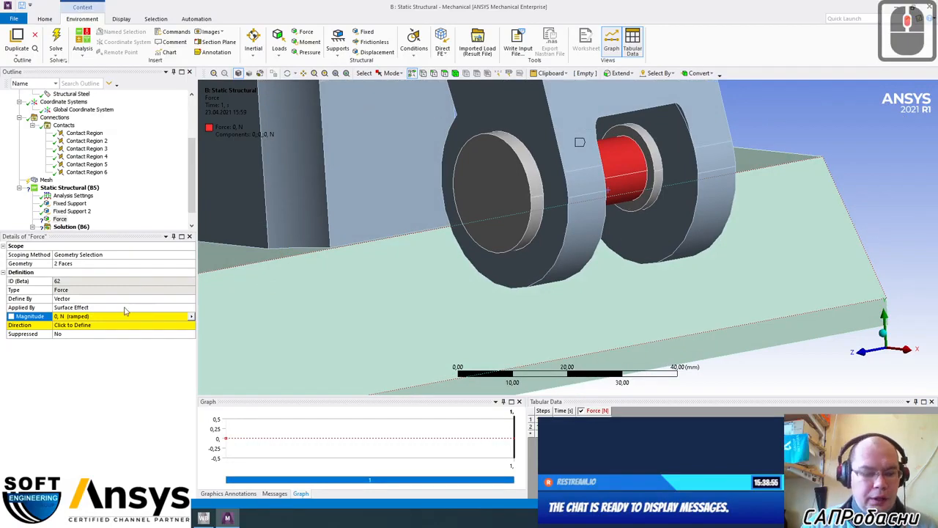
key(ctrl+1)
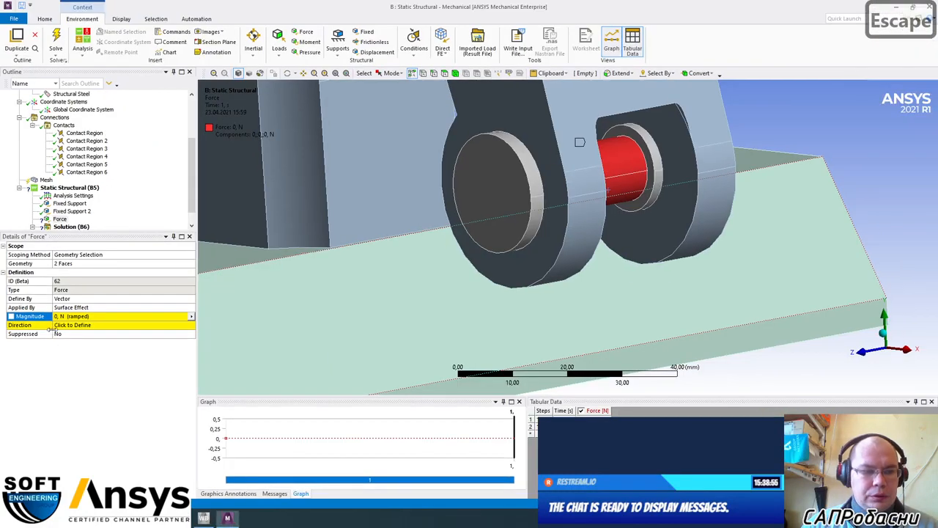
click(111, 337)
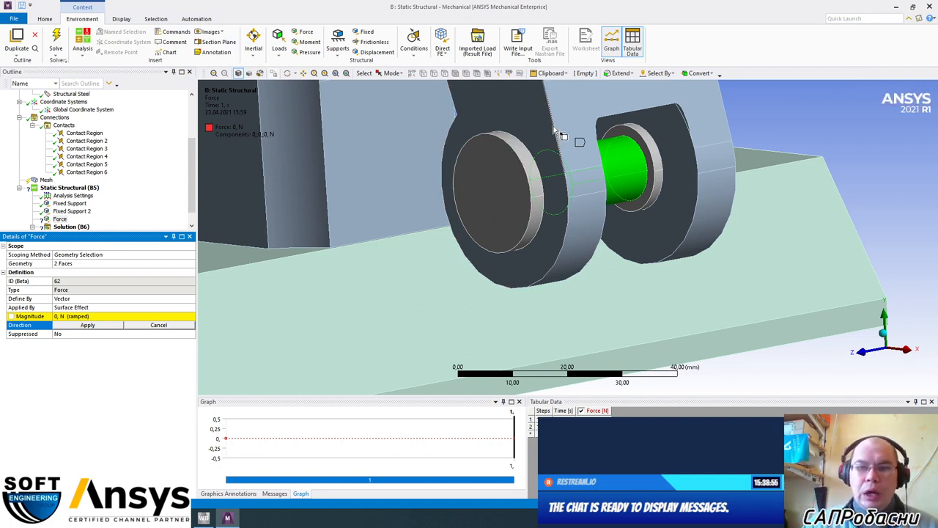
scroll(502, 232, up, 7)
scroll(503, 230, down, 16)
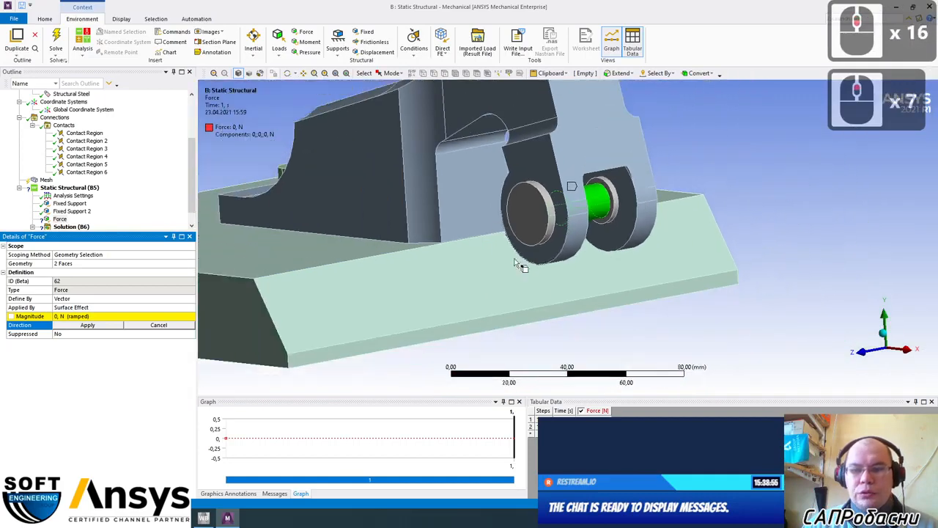
middle_drag(539, 289, 506, 269)
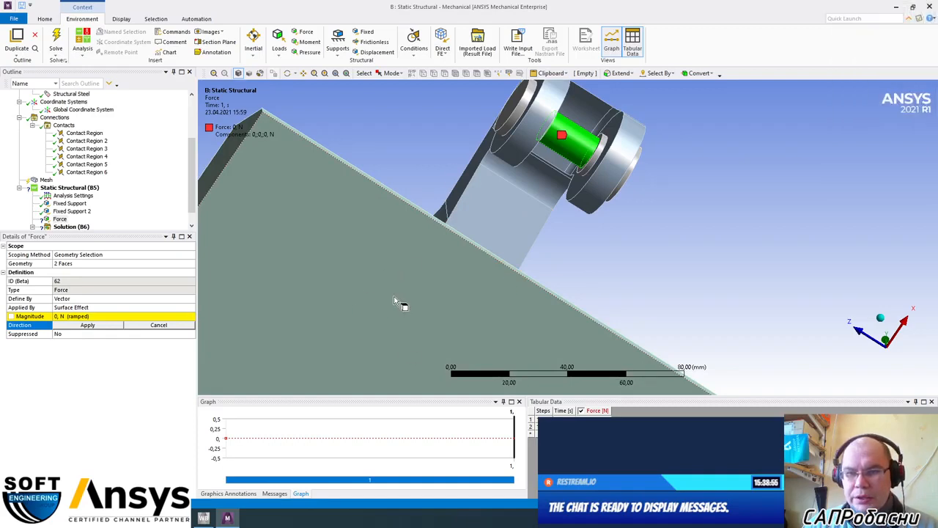
middle_drag(394, 301, 471, 335)
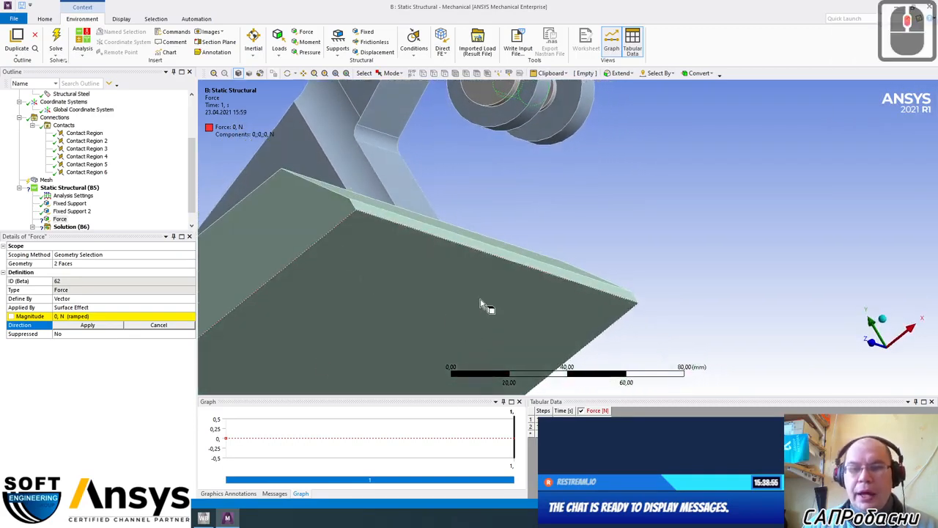
middle_drag(482, 303, 483, 308)
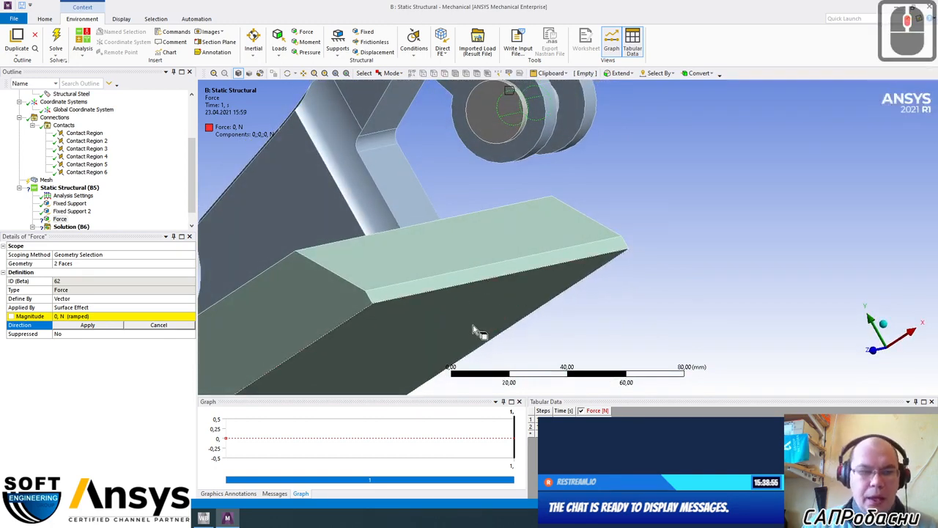
Define the axle force by Components instead of by a vector
click(195, 298)
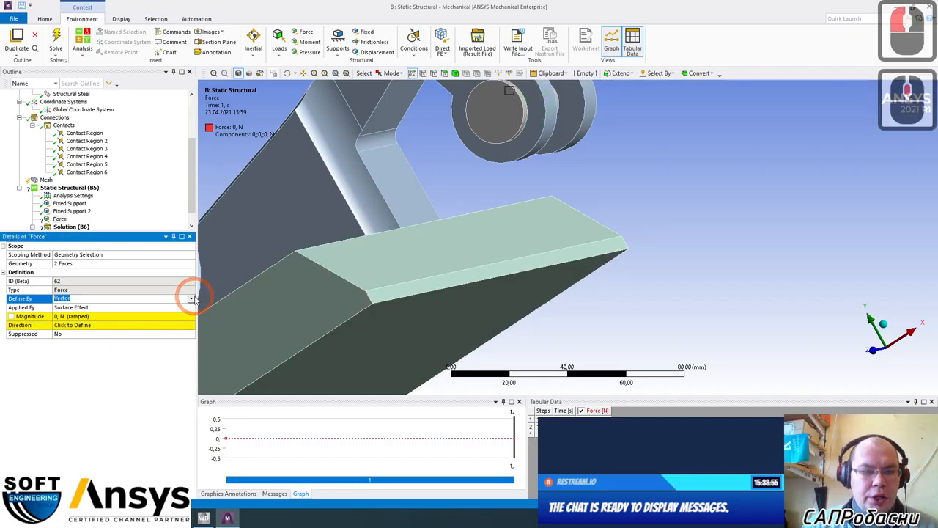
click(192, 298)
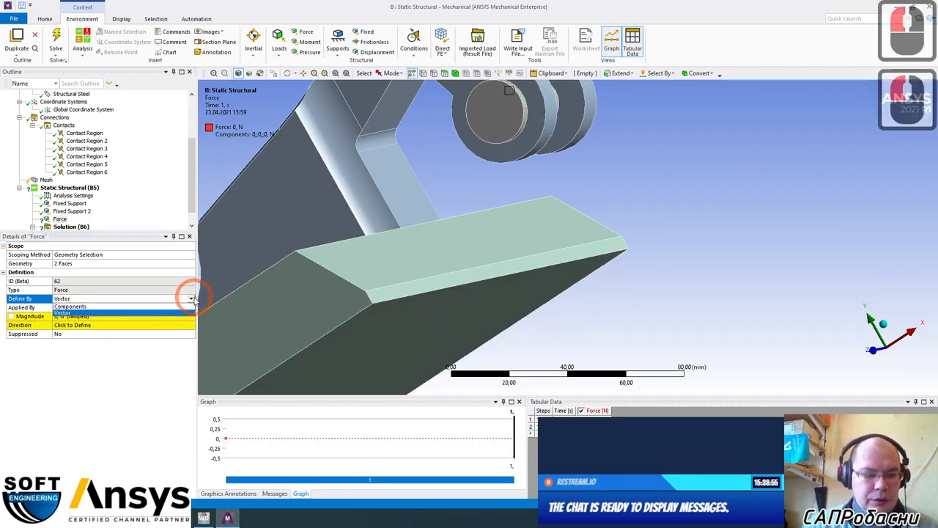
key(ctrl+1)
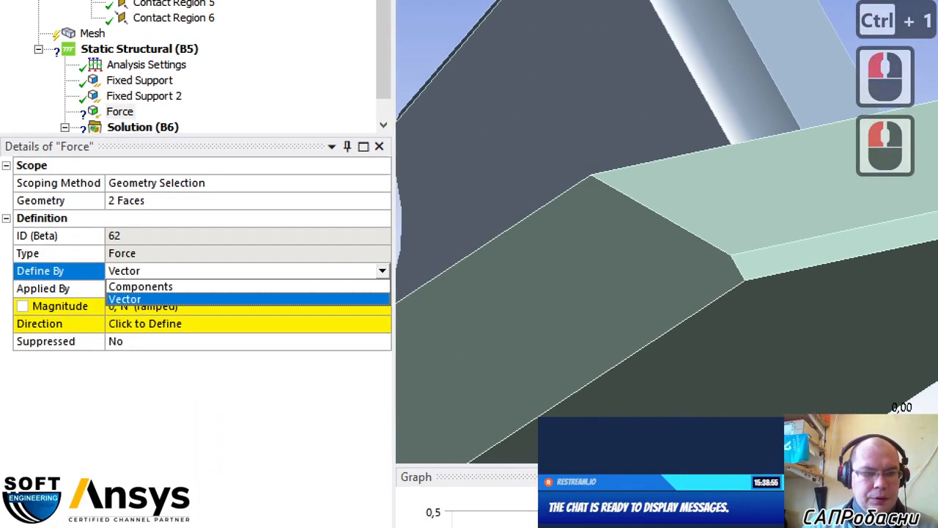
click(6, 323)
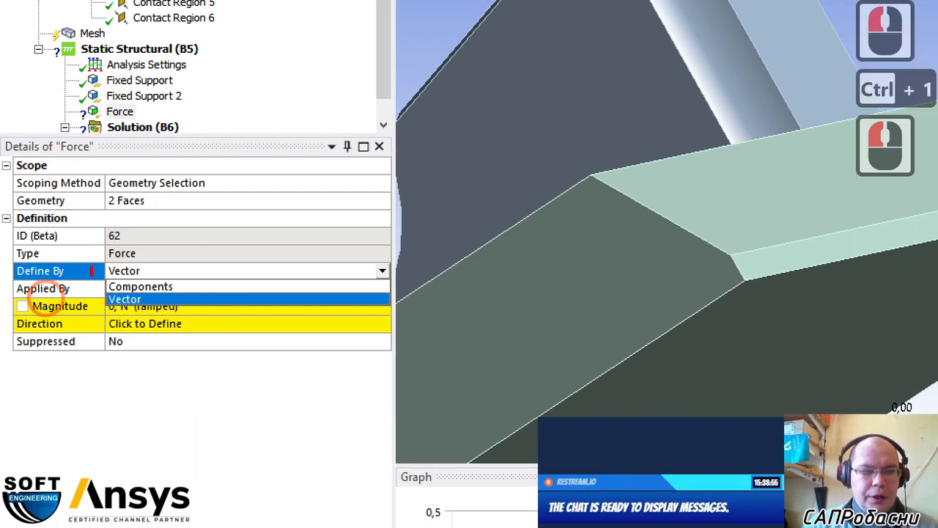
click(92, 271)
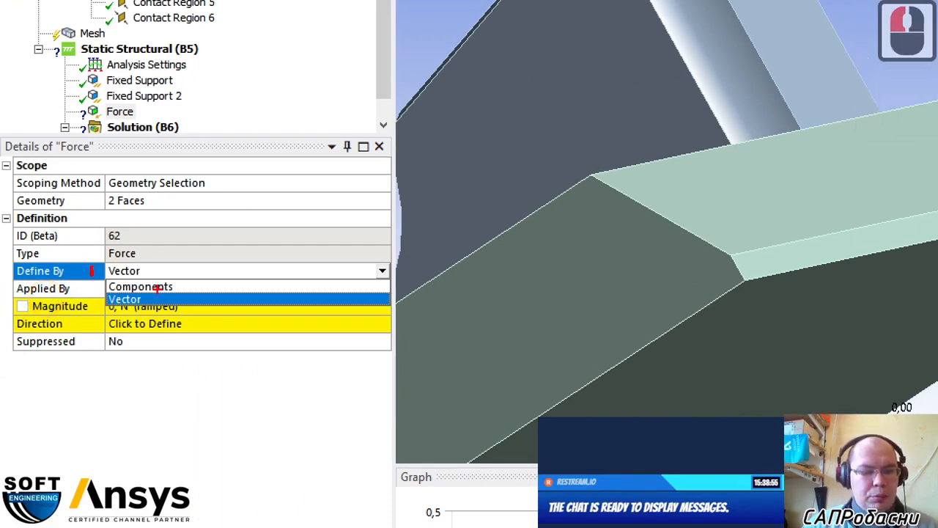
key(Escape)
click(154, 272)
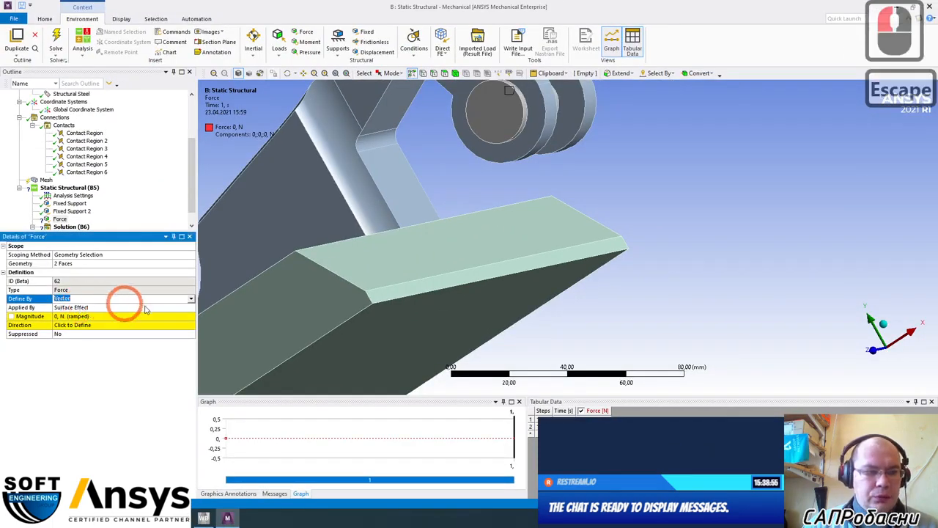
click(191, 299)
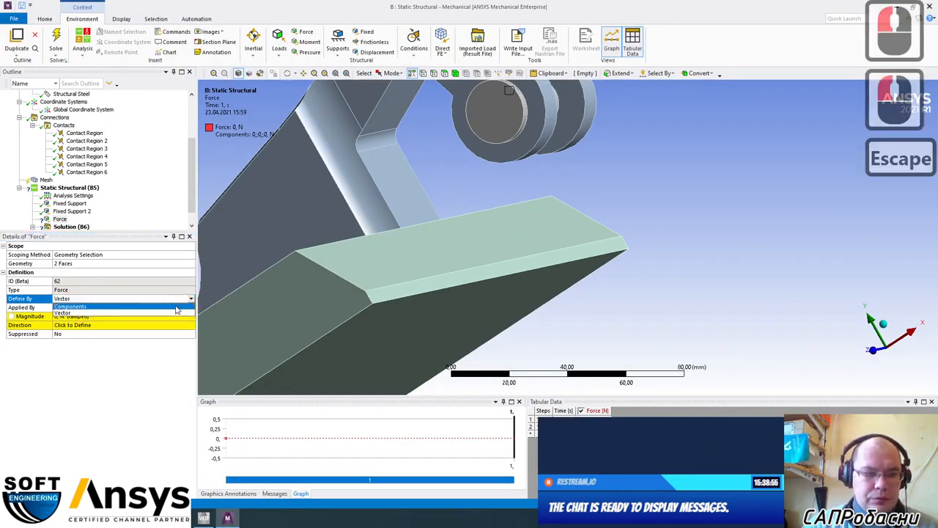
click(175, 307)
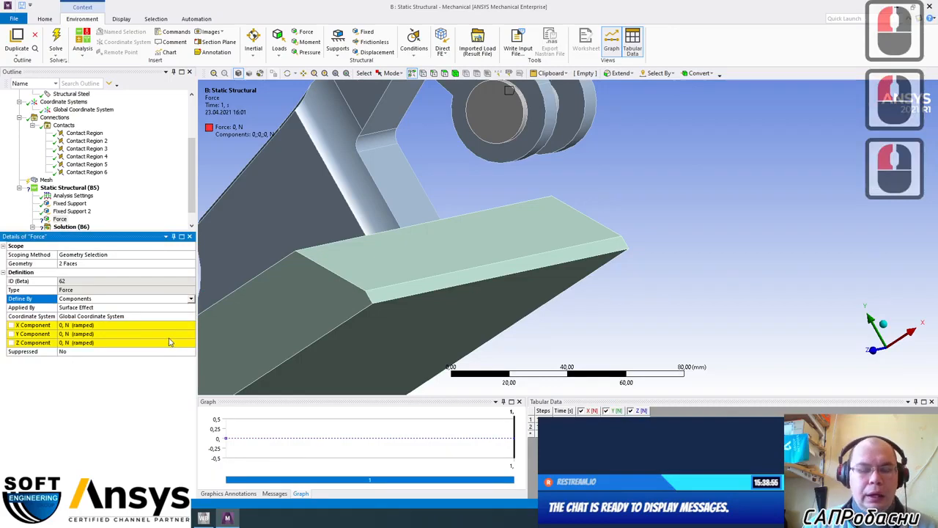
Set the force's Y Component to -1000 N in the Global Coordinate System
middle_drag(496, 222, 666, 209)
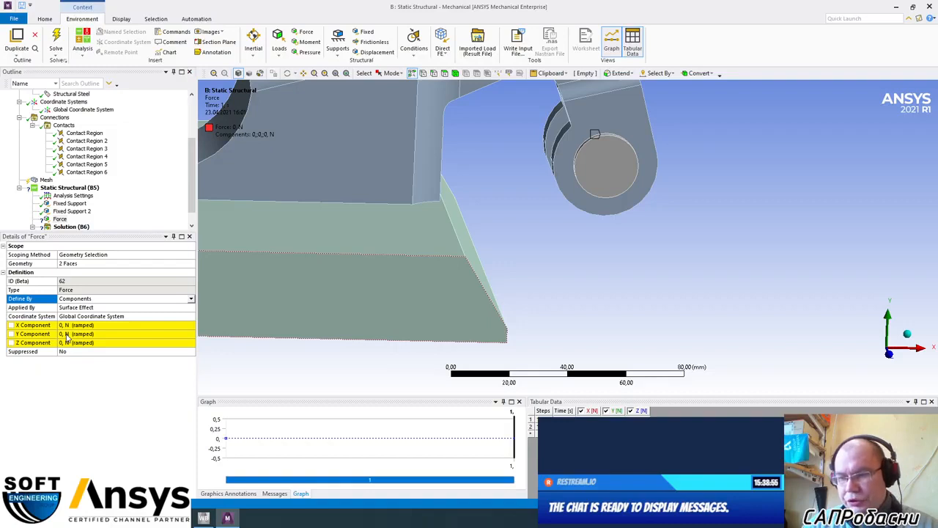
click(66, 334)
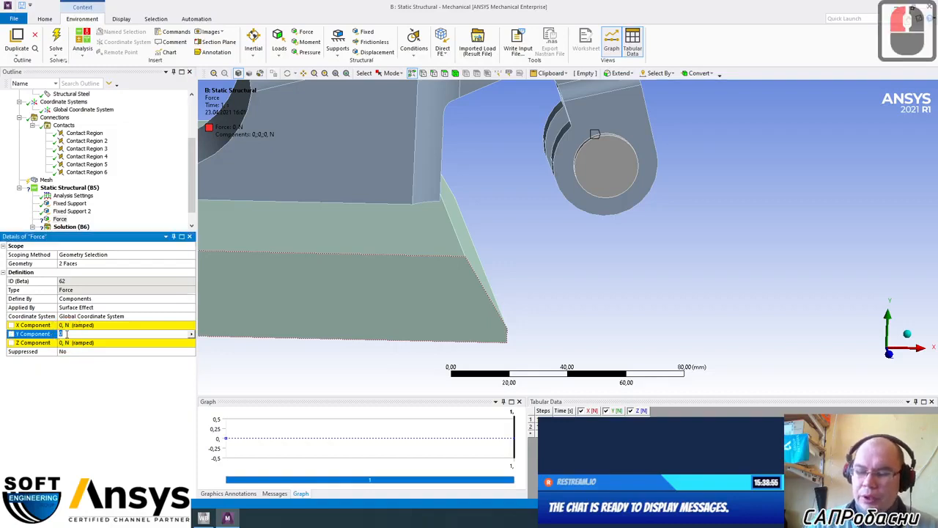
text(-)
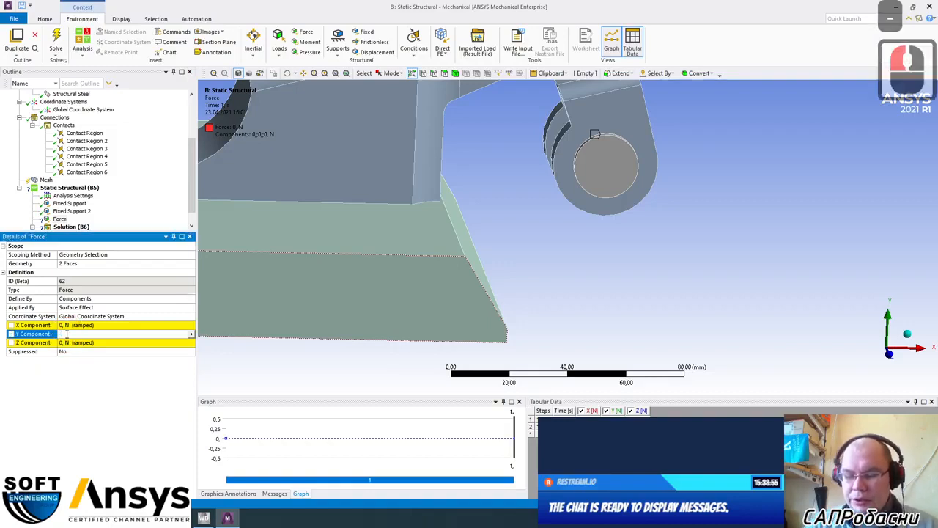
text(1)
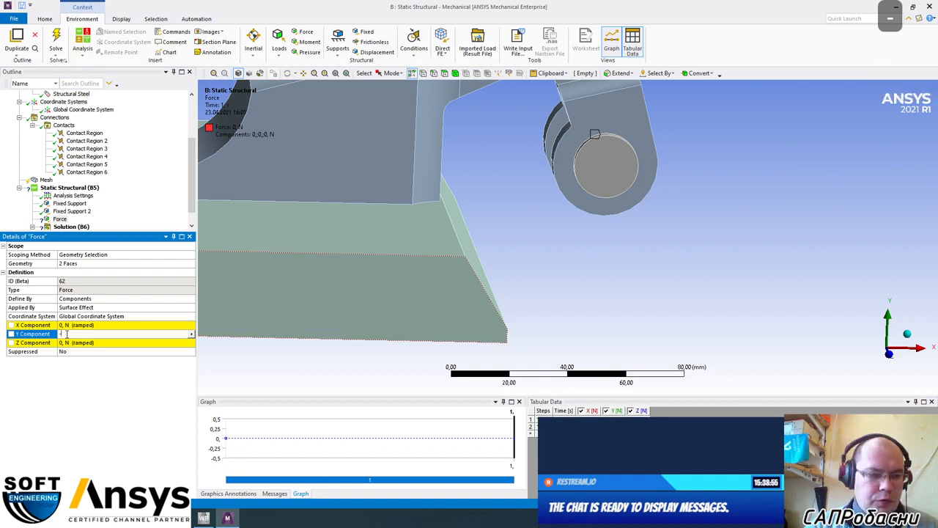
text(000)
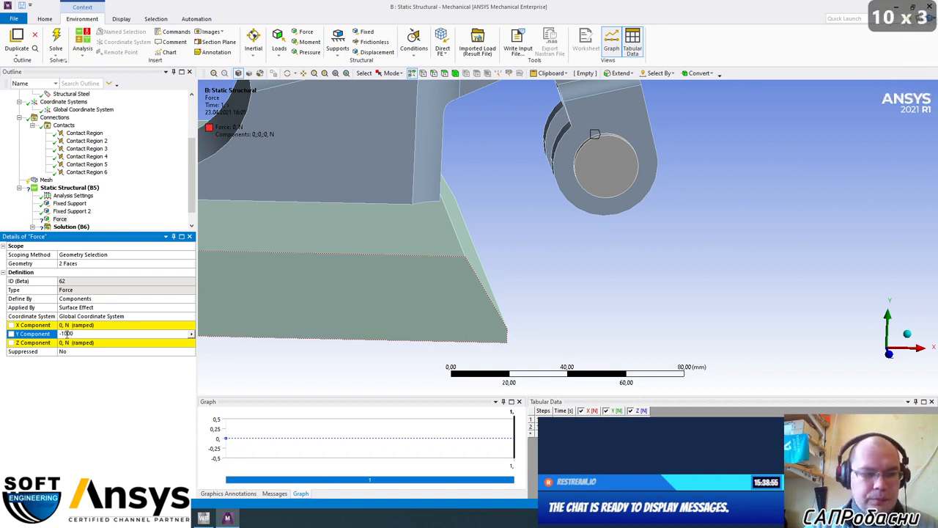
key(Return)
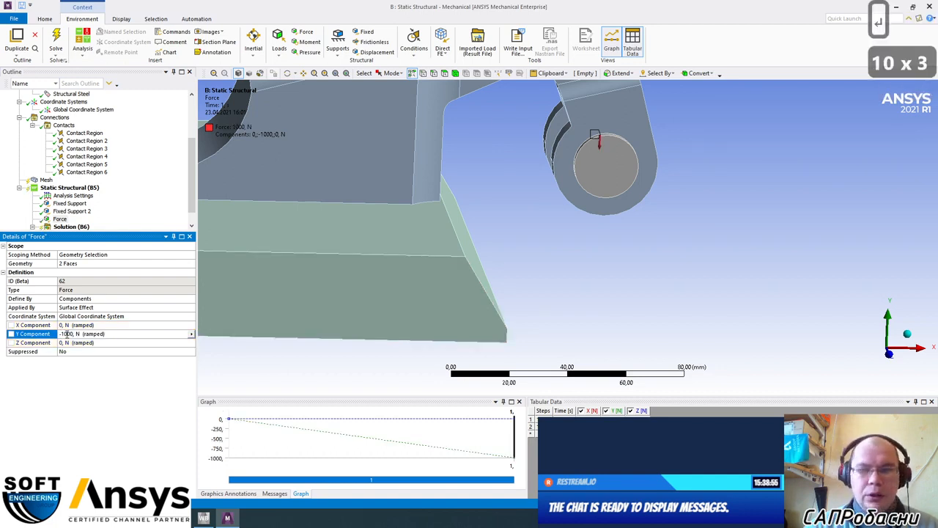
Rescale the annotation symbols so the force arrow's size suits the current zoom on the axle
middle_drag(274, 300, 288, 231)
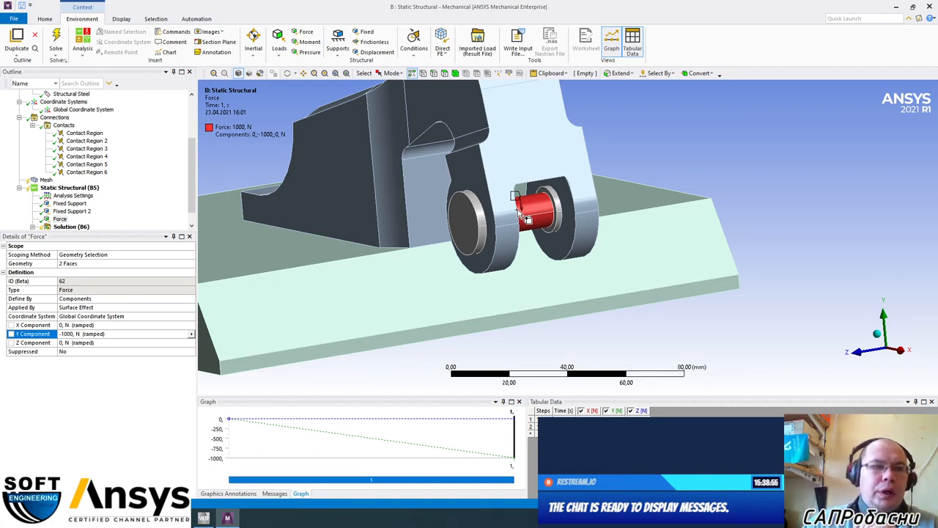
click(122, 20)
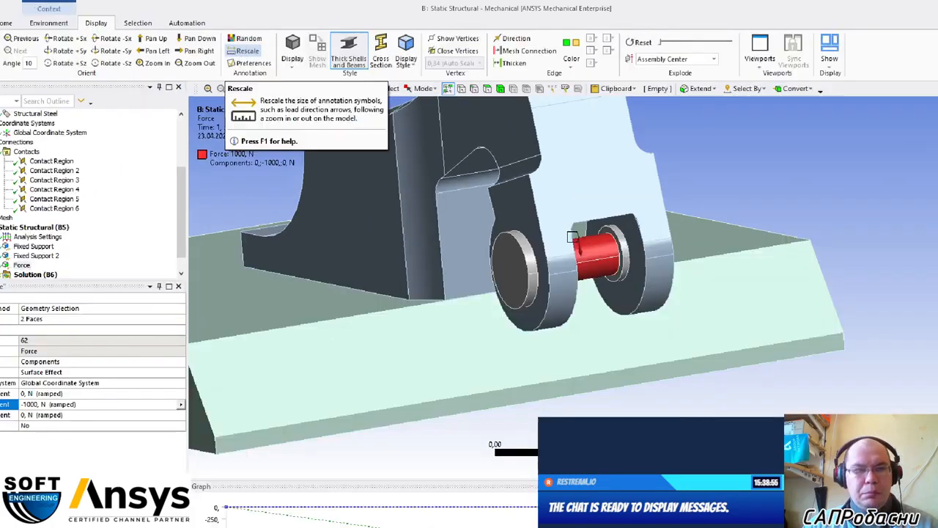
key(ctrl+1)
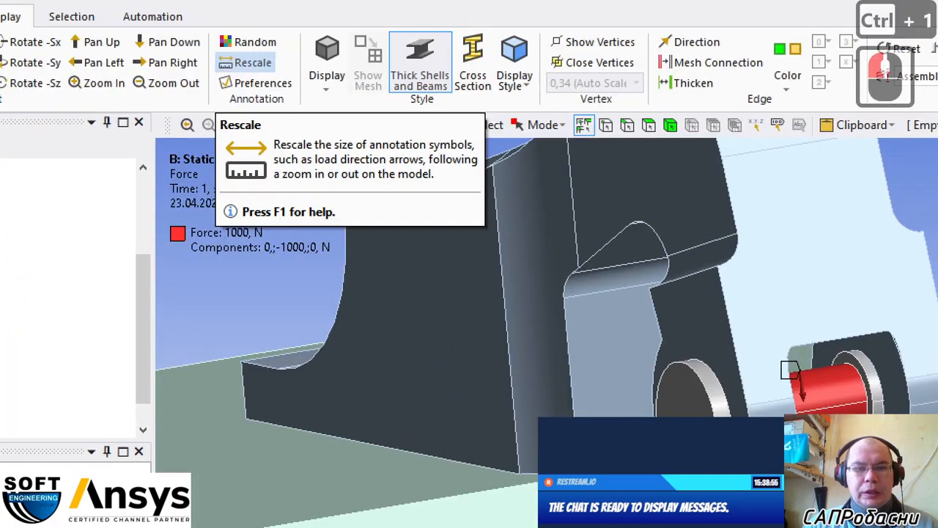
key(Escape)
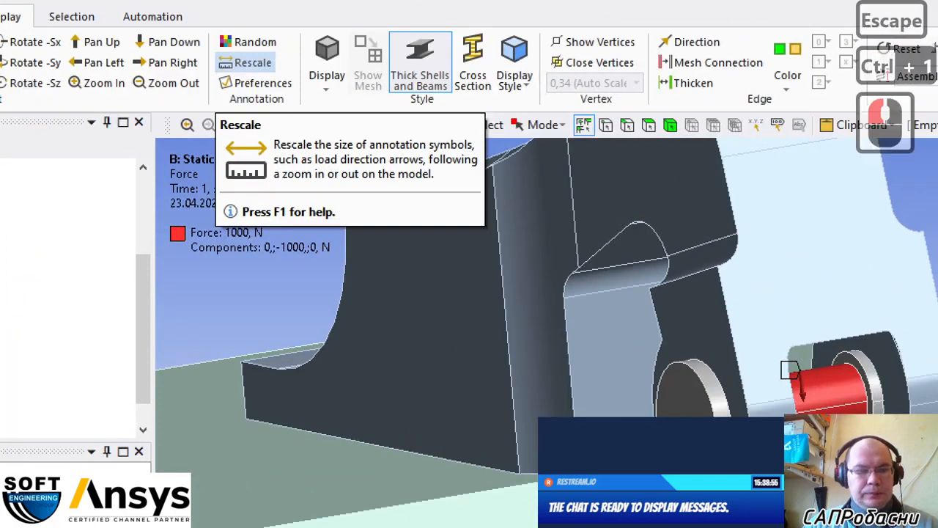
click(242, 44)
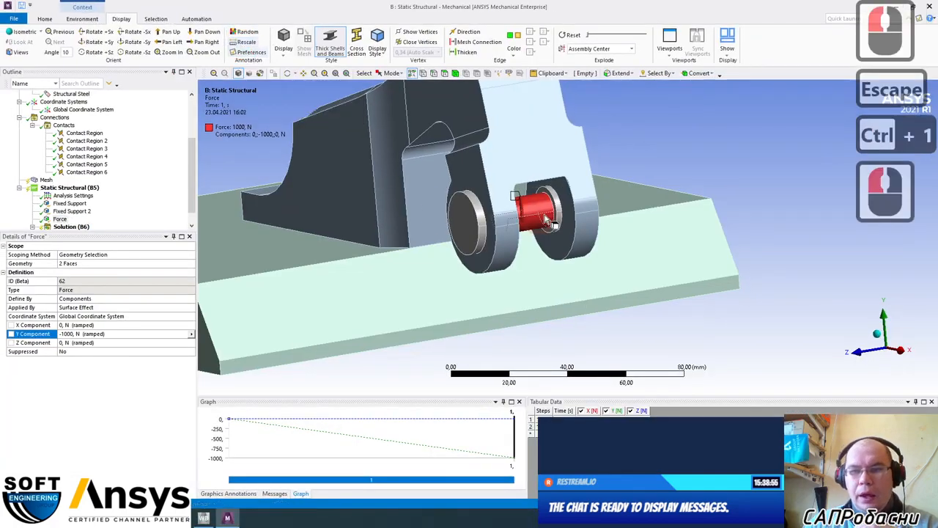
Examine the force arrow's direction and placement on the axle from several angles, both close up and with the whole assembly in view
middle_drag(517, 196, 521, 210)
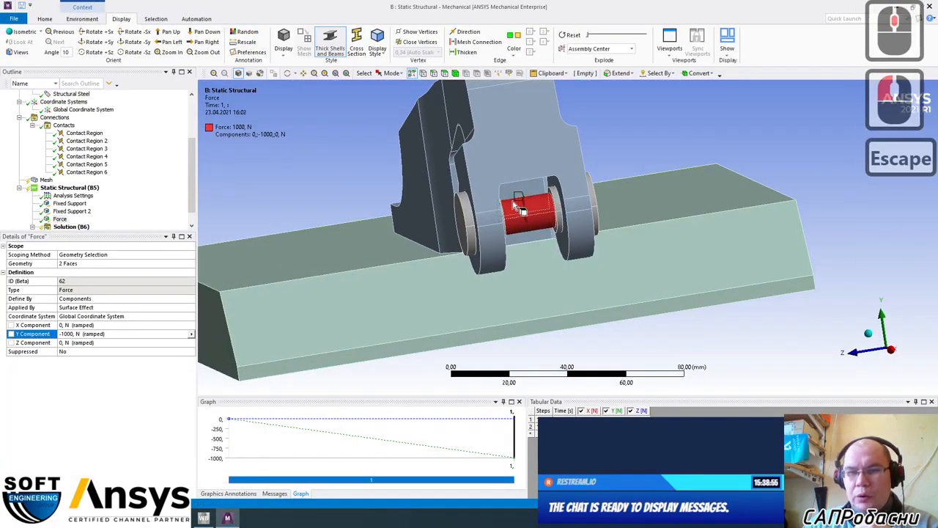
middle_drag(499, 258, 656, 259)
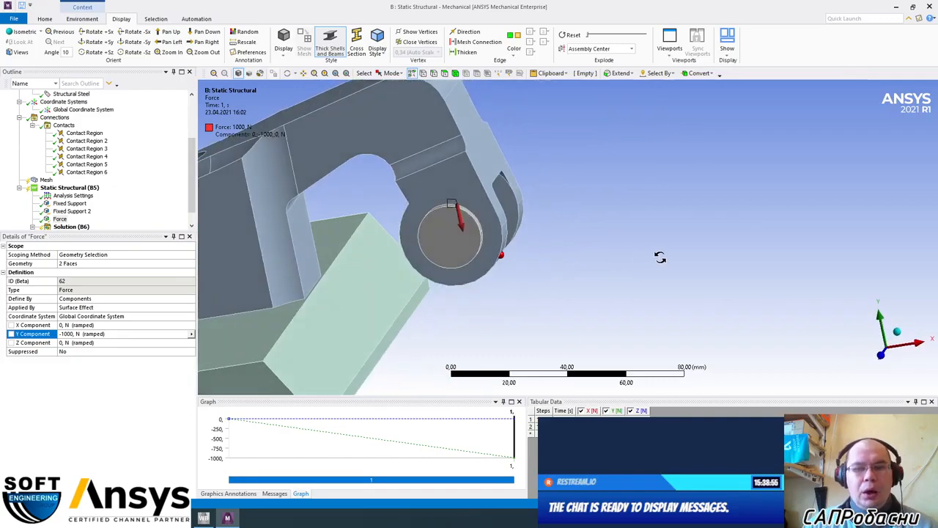
middle_drag(612, 215, 488, 237)
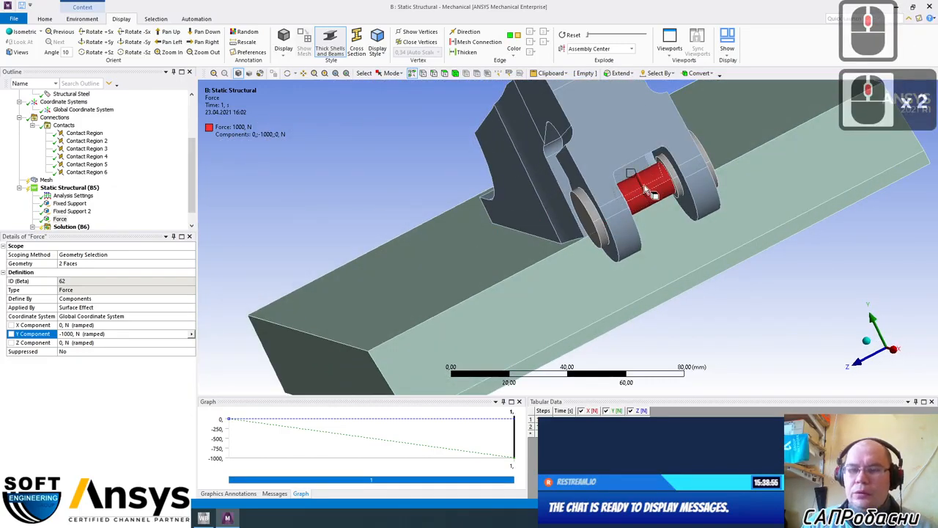
scroll(645, 189, up, 5)
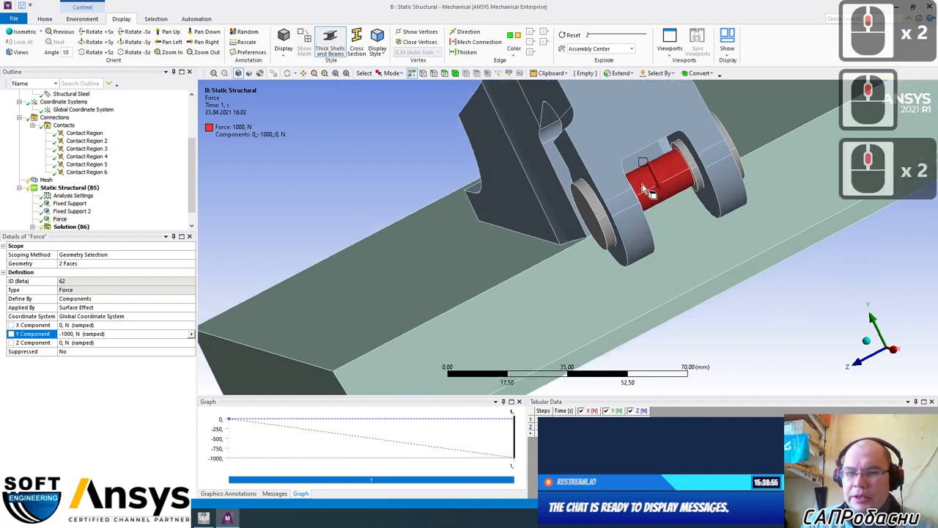
ctrl+middle_drag(656, 174, 524, 214)
scroll(524, 213, up, 3)
scroll(524, 213, up, 2)
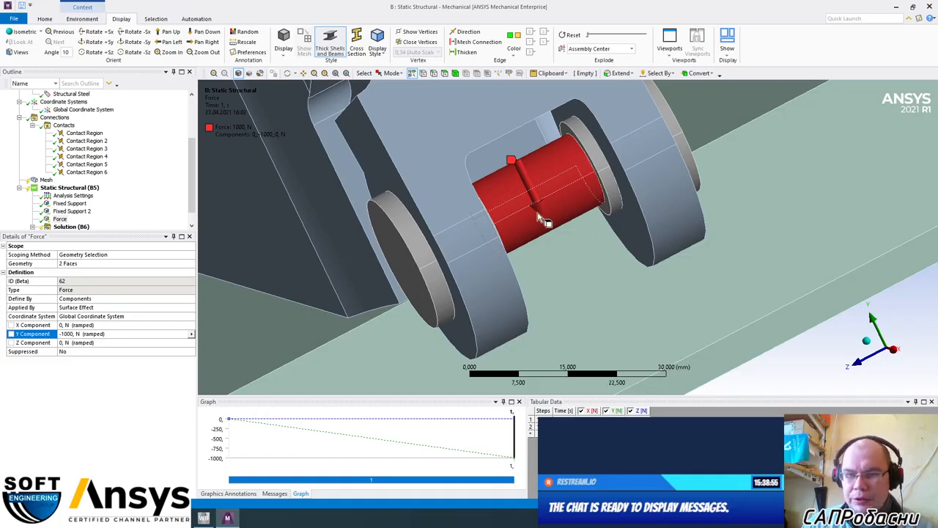
middle_drag(527, 207, 548, 196)
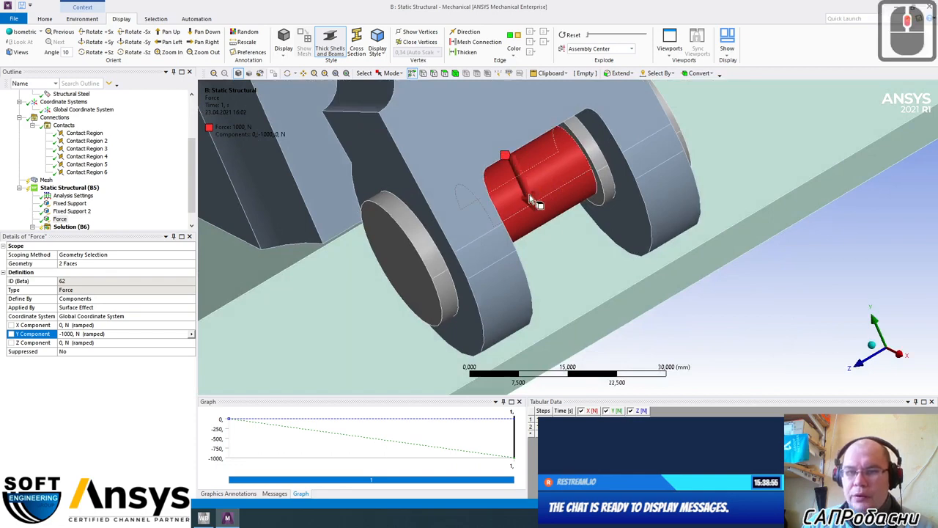
scroll(535, 202, down, 15)
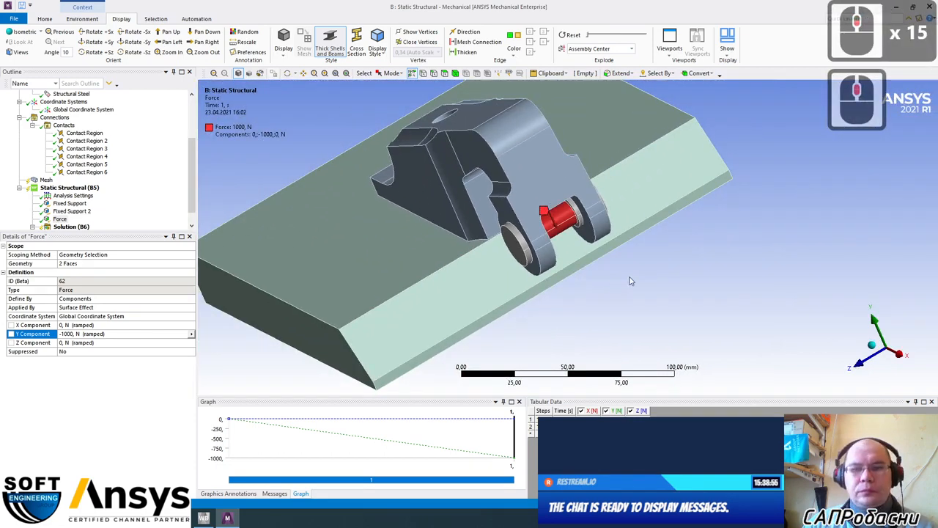
click(630, 280)
middle_drag(630, 281, 674, 266)
scroll(674, 276, down, 11)
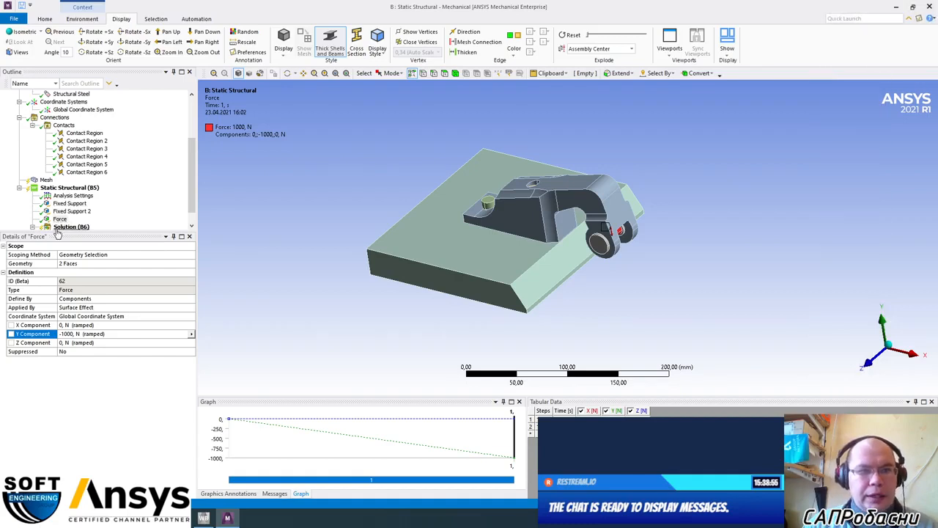
Solve the Static Structural analysis with the defined supports and force
click(85, 20)
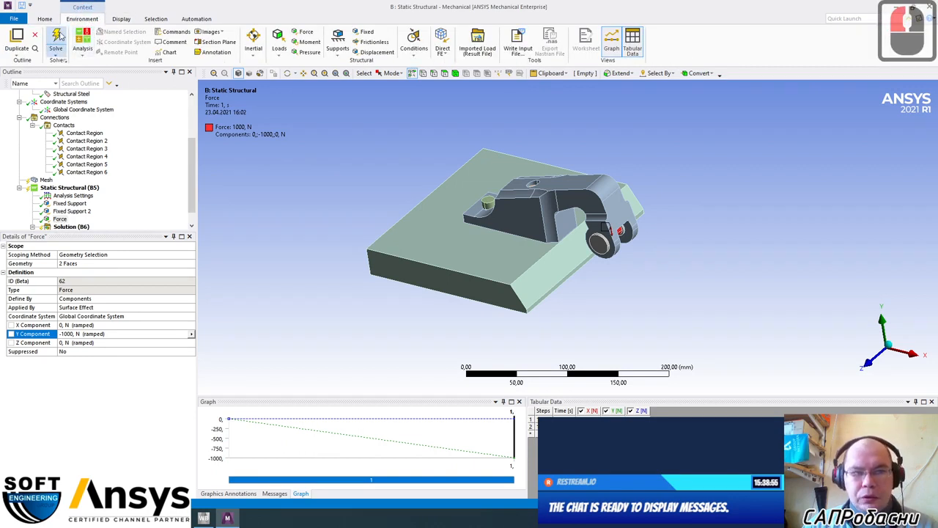
click(61, 35)
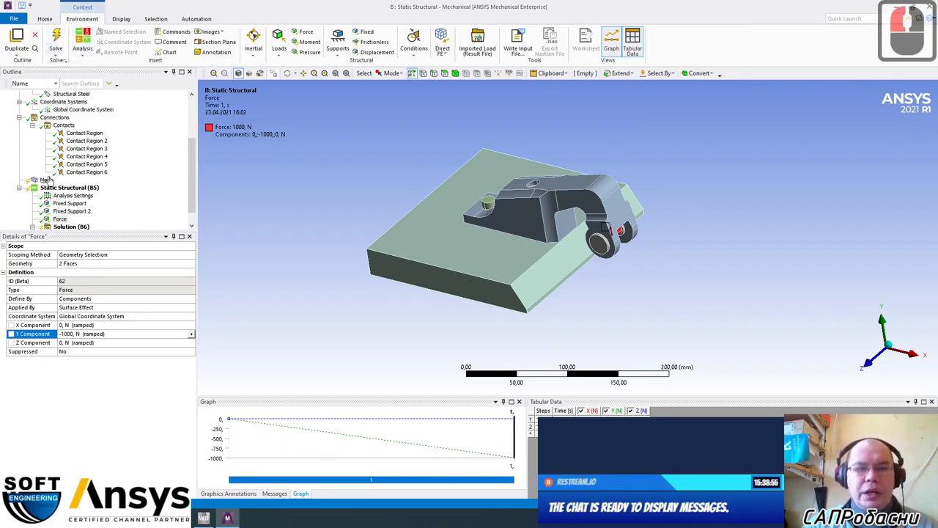
click(58, 43)
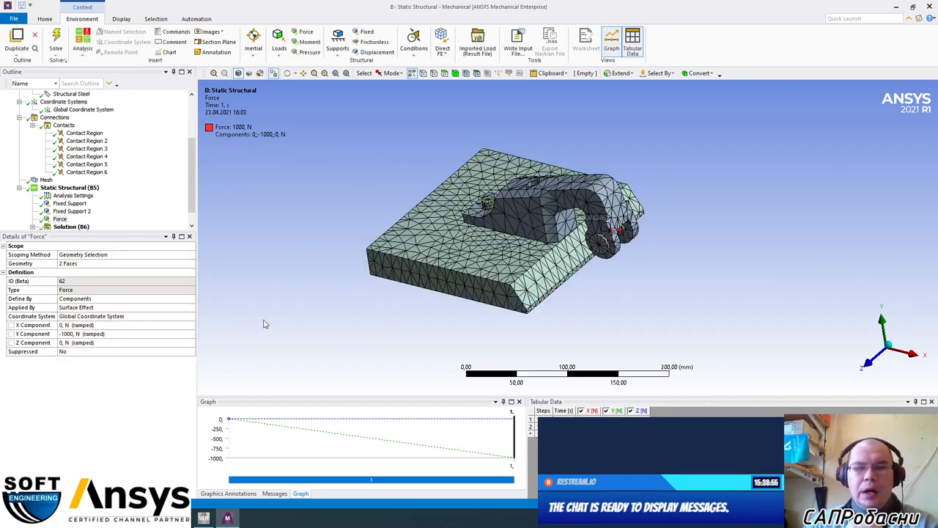
Check the node and element counts in the mesh statistics
click(45, 180)
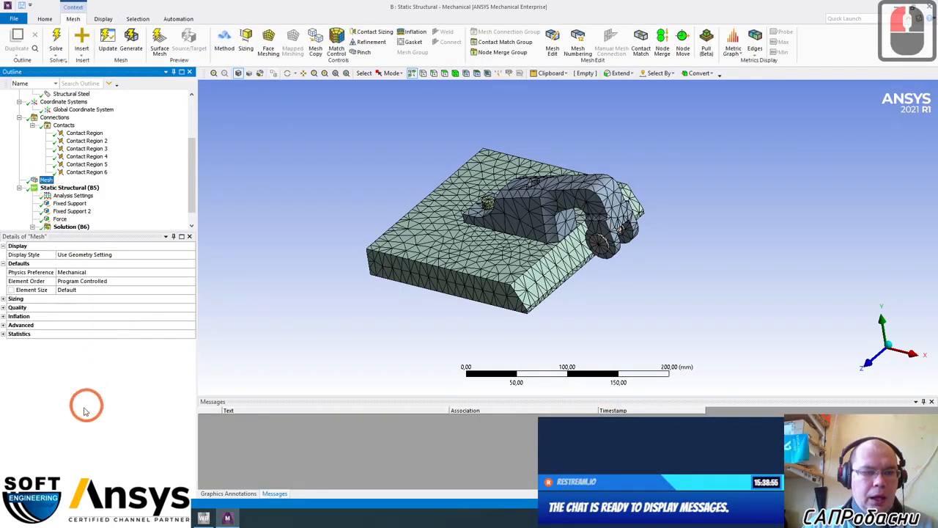
click(10, 336)
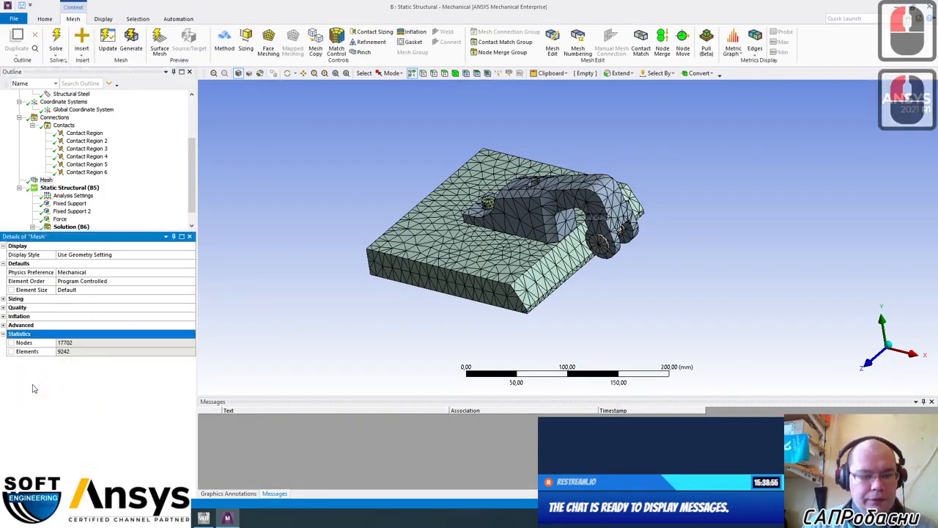
key(ctrl+1)
click(148, 360)
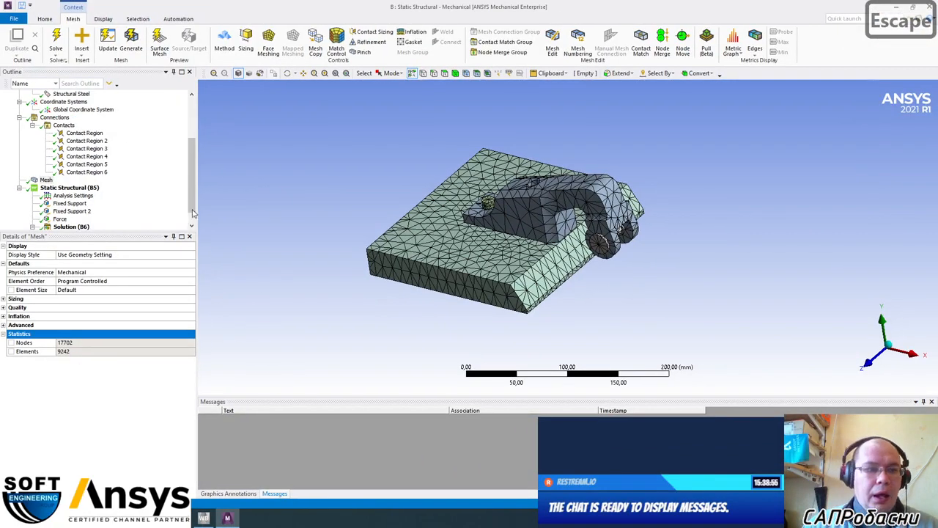
Add Total Deformation and Equivalent (von-Mises) Stress results for all bodies to the solution
click(191, 225)
middle_drag(494, 212, 551, 219)
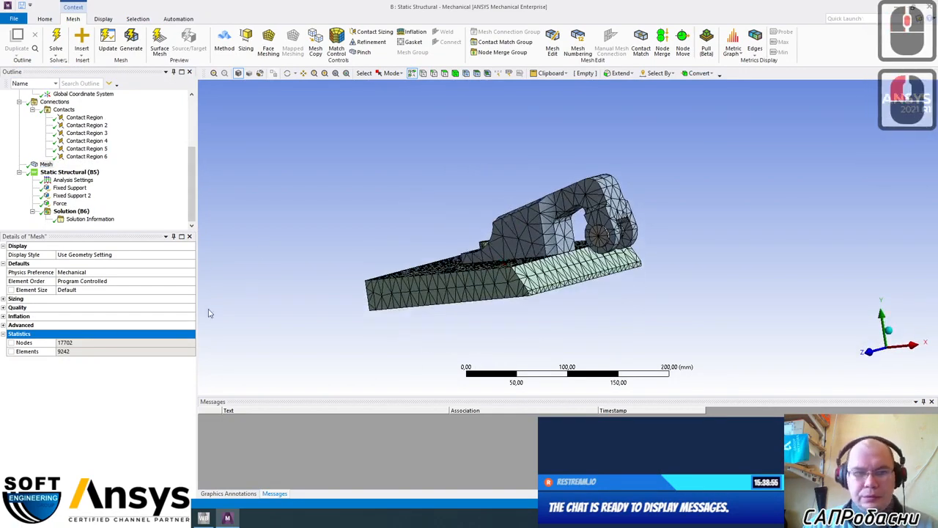
click(68, 212)
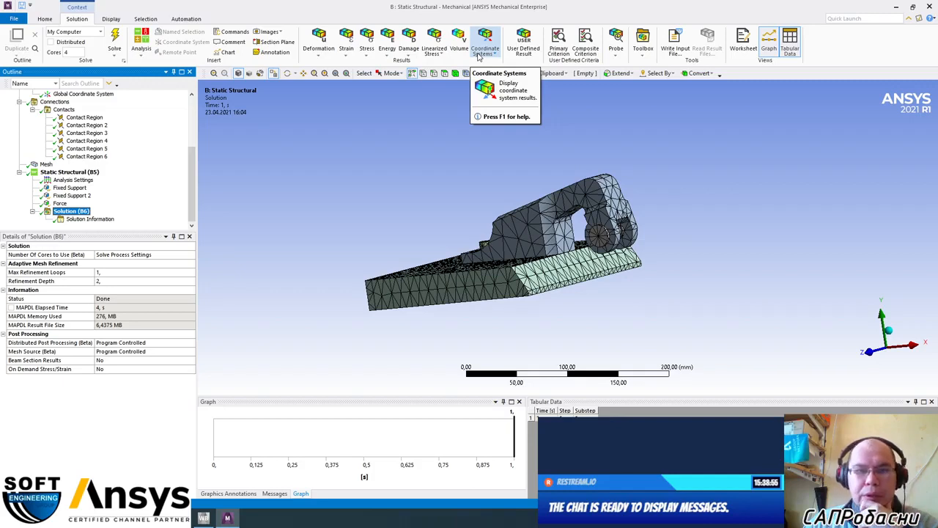
click(318, 59)
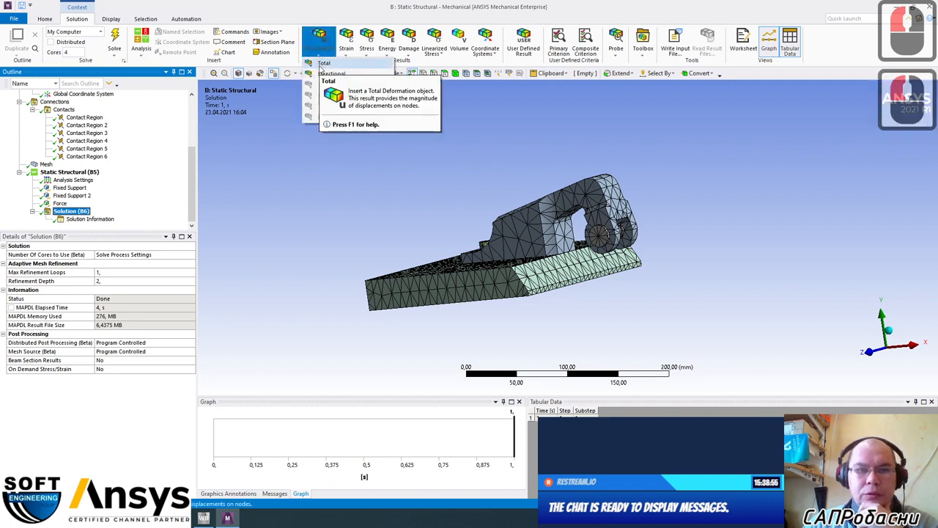
click(320, 64)
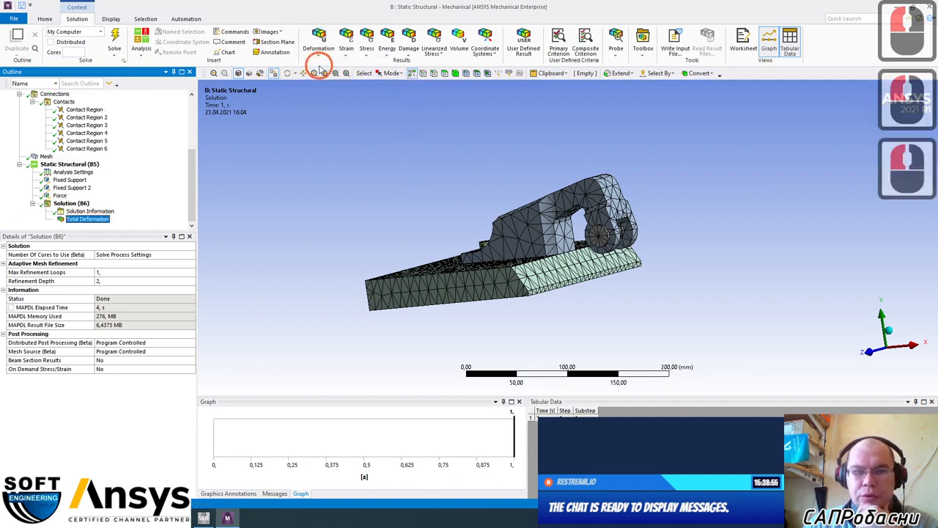
click(366, 51)
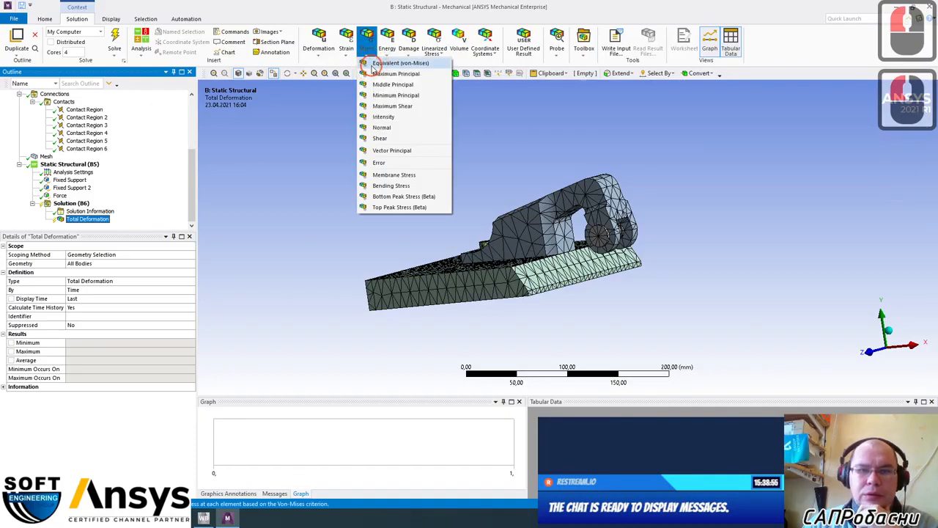
click(371, 63)
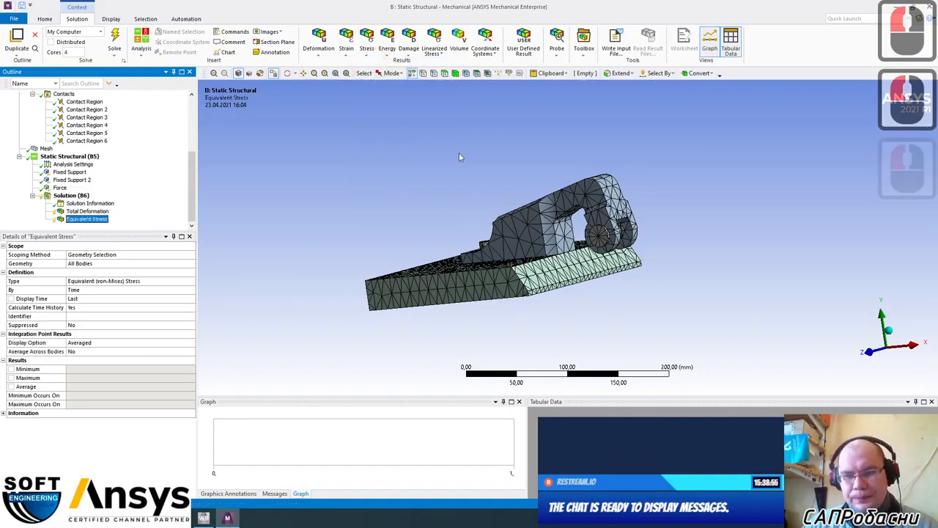
middle_drag(459, 152, 479, 187)
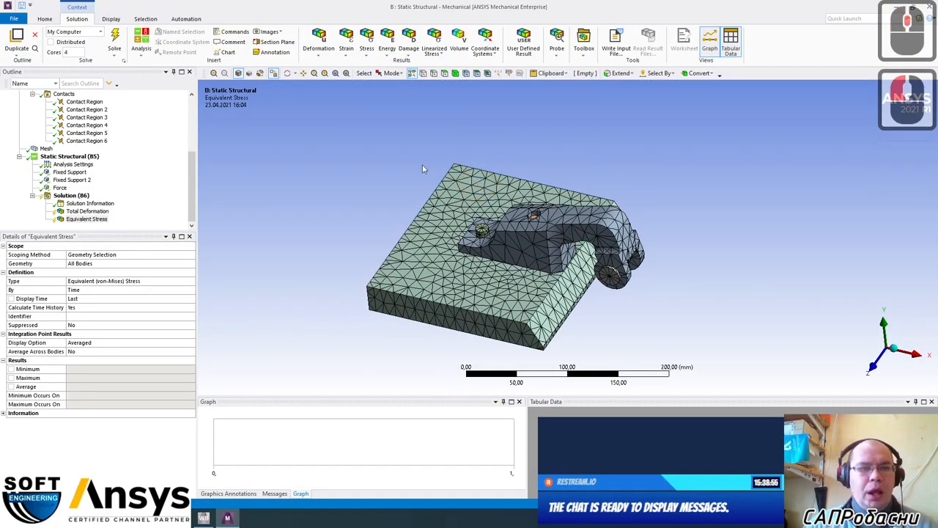
key(ctrl+1)
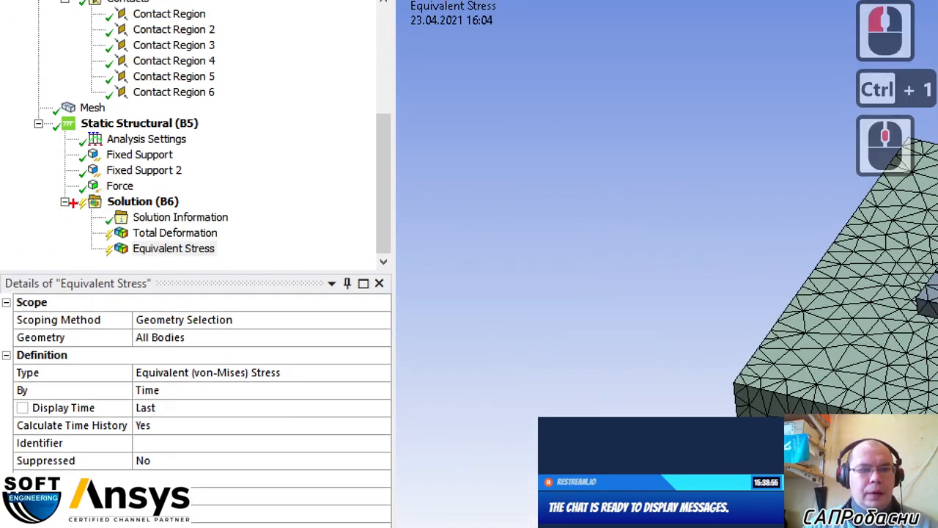
mouse_move(320, 87)
mouse_down()
mouse_move(334, 118)
mouse_move(308, 153)
mouse_up()
mouse_move(239, 102)
mouse_down()
mouse_move(266, 91)
mouse_move(288, 124)
mouse_up()
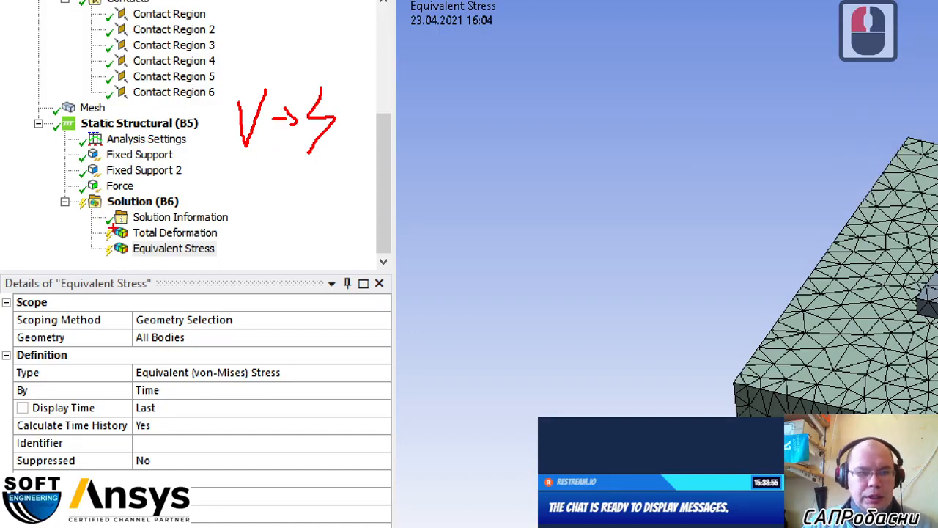
drag(236, 212, 260, 208)
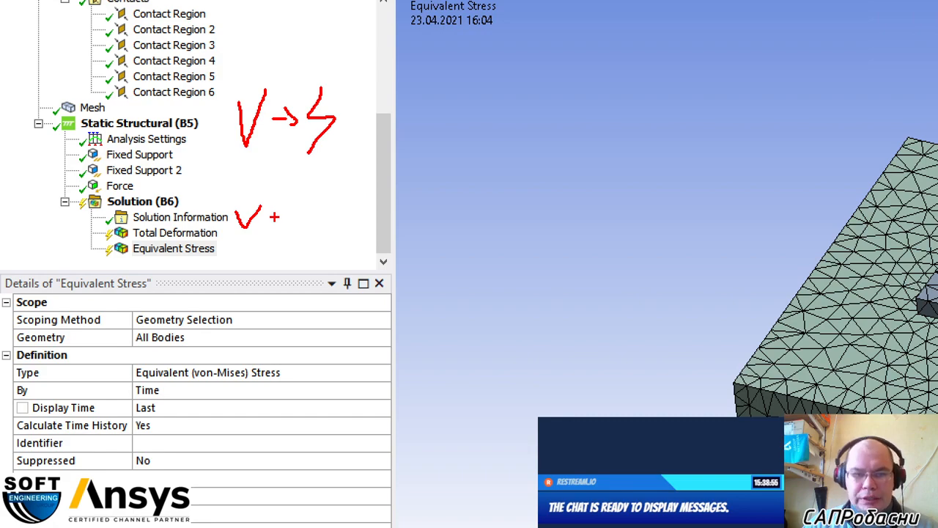
key(Escape)
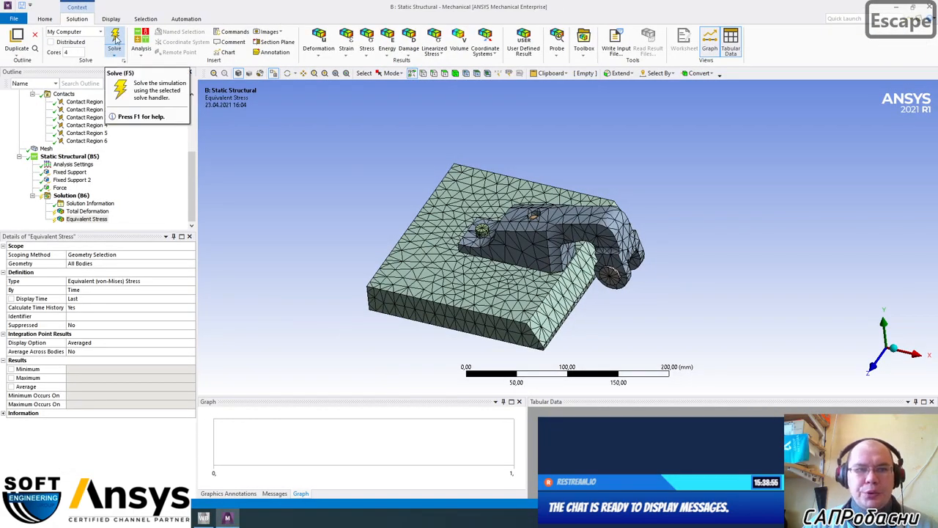
Evaluate the two added results and inspect the equivalent stress contours from above and below the bracket
click(114, 40)
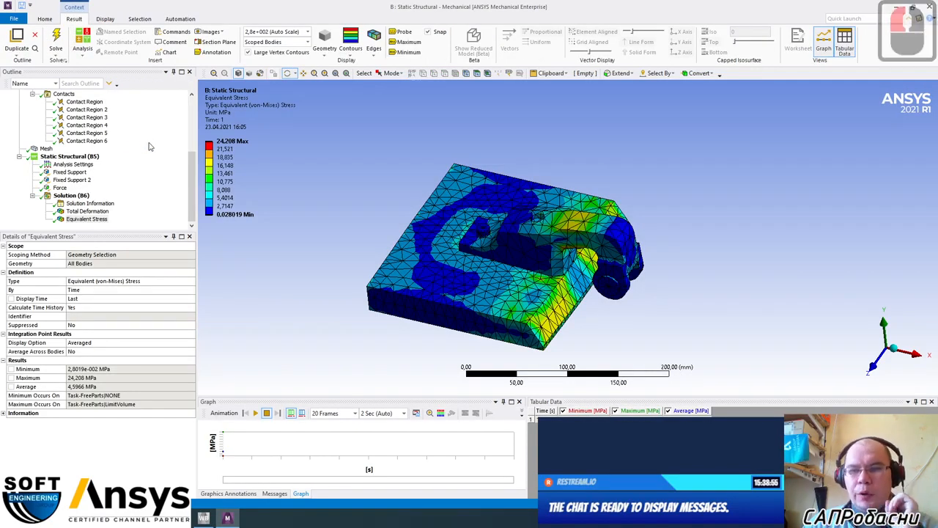
middle_drag(247, 297, 235, 233)
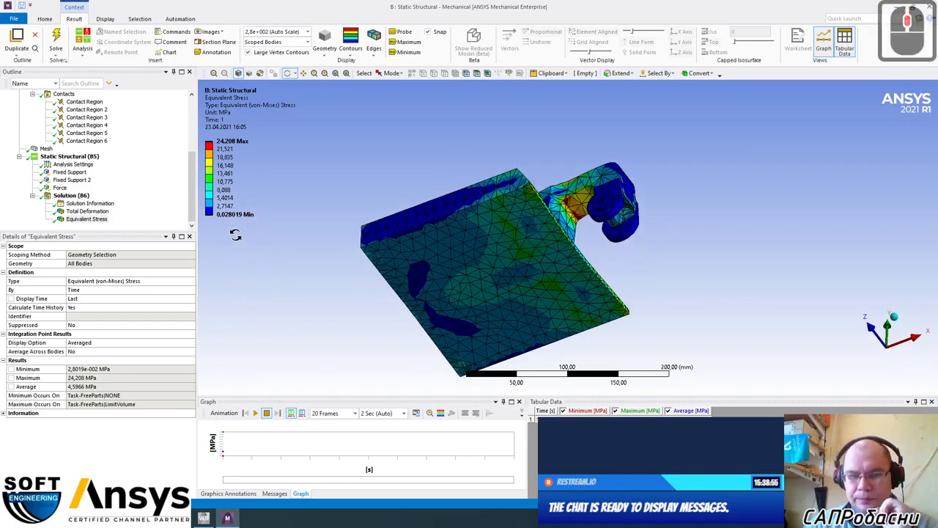
middle_drag(316, 211, 319, 272)
middle_drag(462, 269, 473, 243)
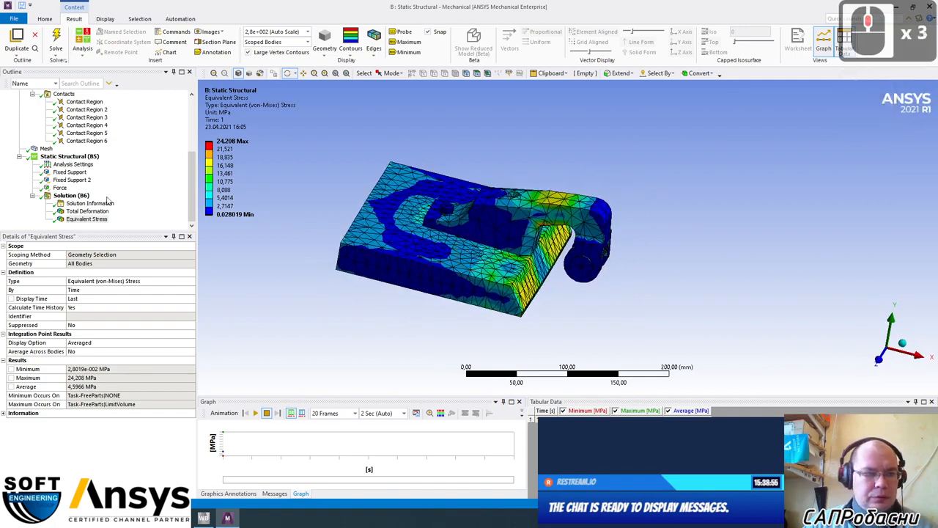
Review the force's definition and examine the equivalent stress contours on the plate's underside, front edge and top
click(59, 187)
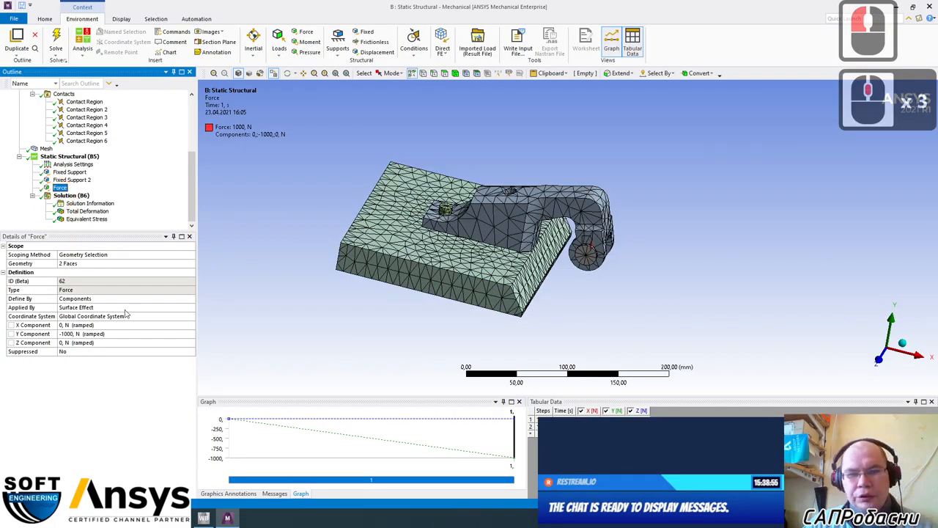
click(86, 220)
middle_drag(477, 318, 416, 270)
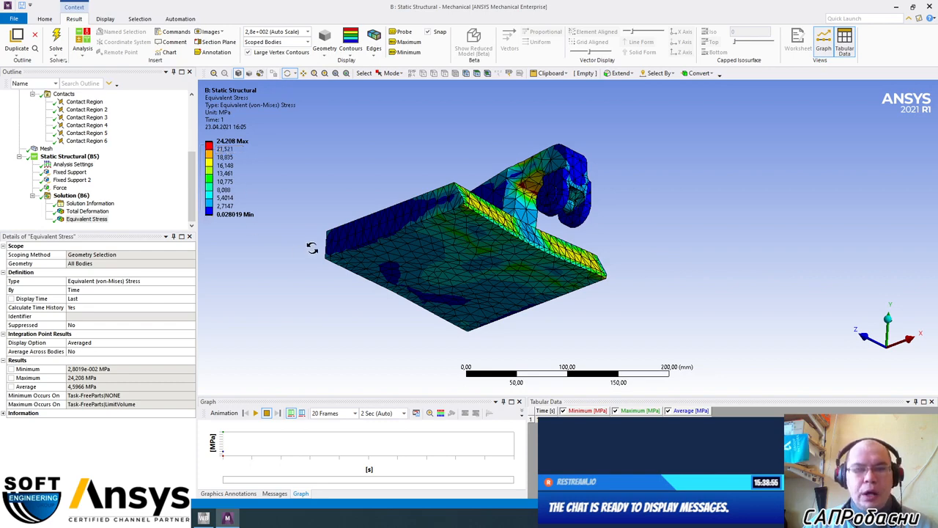
drag(310, 245, 341, 288)
middle_drag(341, 288, 342, 287)
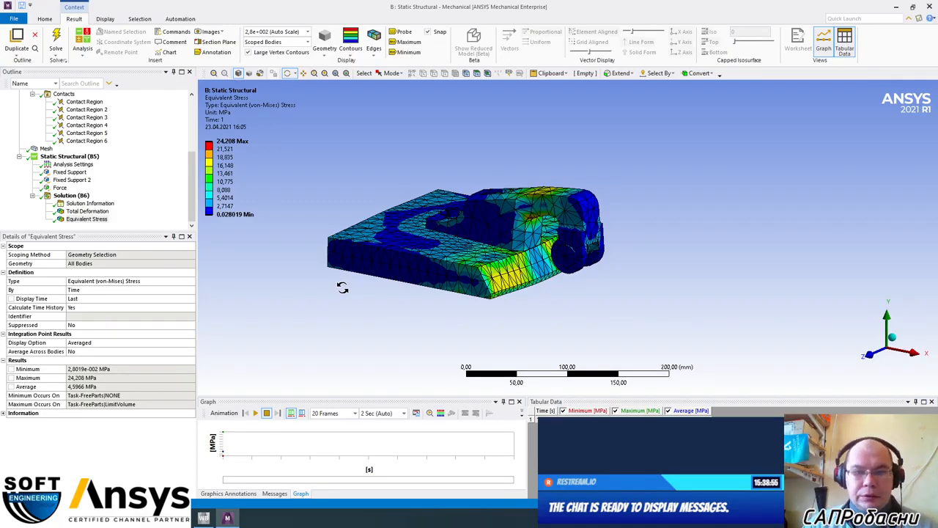
middle_drag(387, 291, 375, 311)
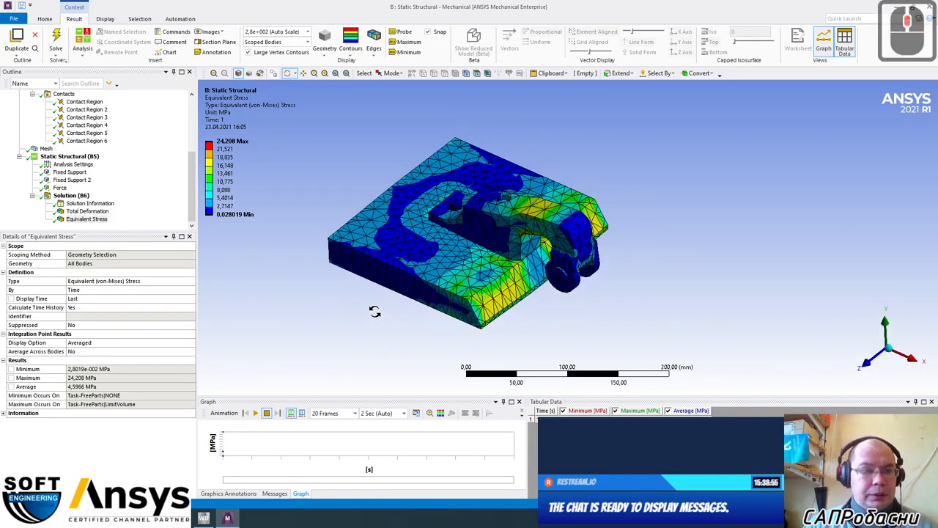
Examine the Total Deformation contours on the bracket and plate from below, the side and above
click(87, 211)
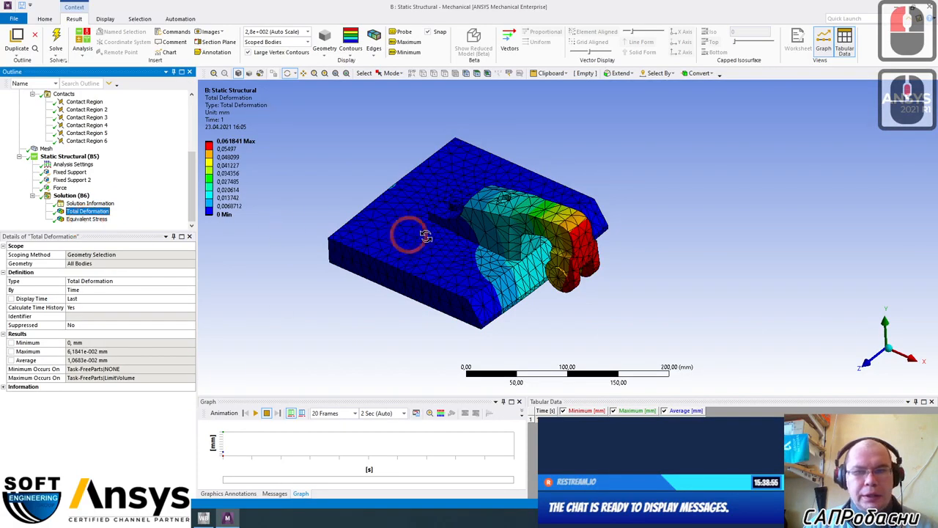
middle_drag(425, 235, 435, 154)
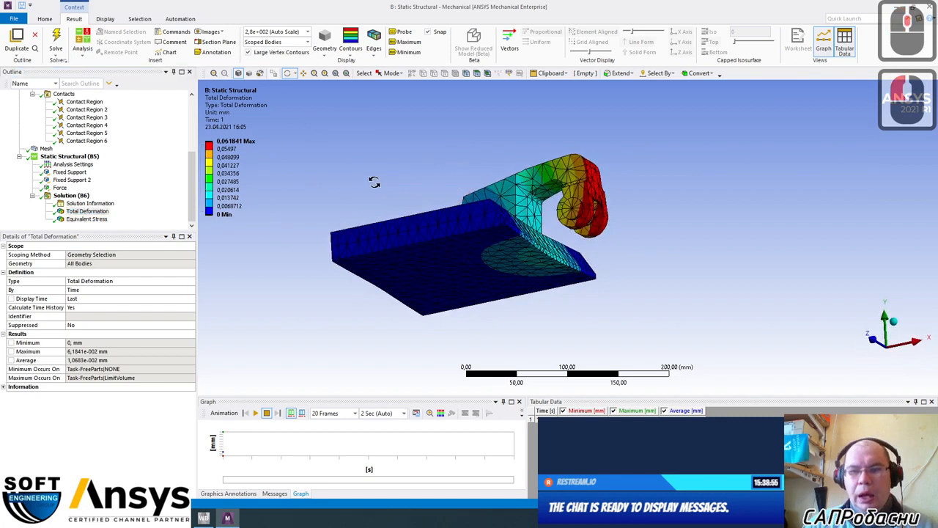
middle_drag(374, 182, 377, 199)
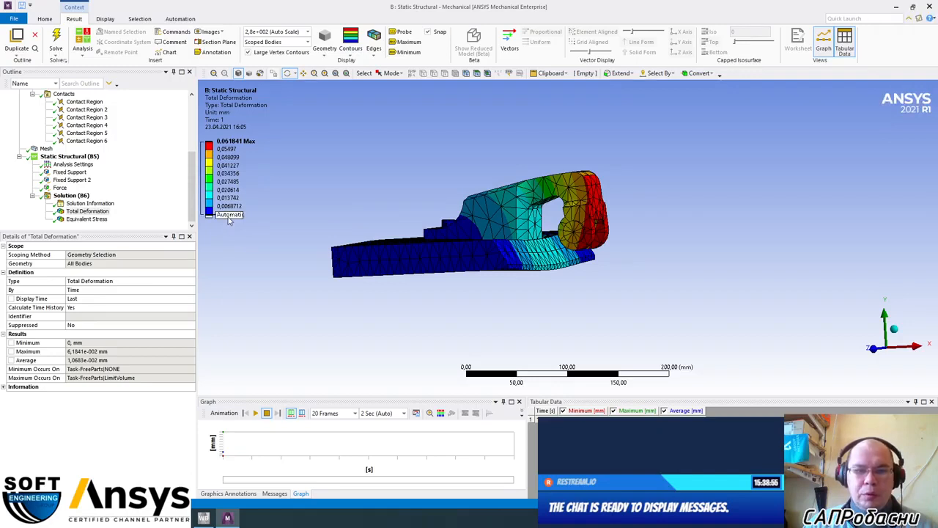
middle_drag(274, 256, 315, 276)
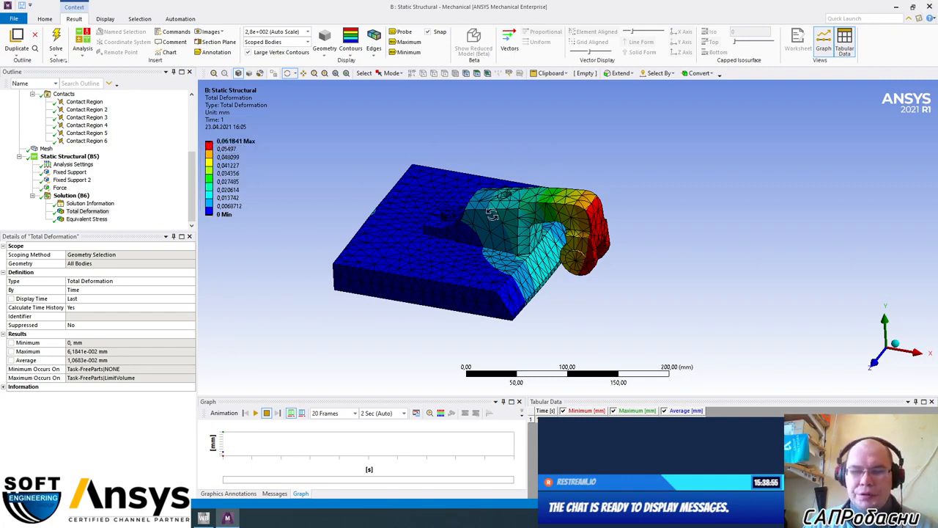
Play the Equivalent Stress animation while viewing the bracket from the front and side, and stop it
click(87, 219)
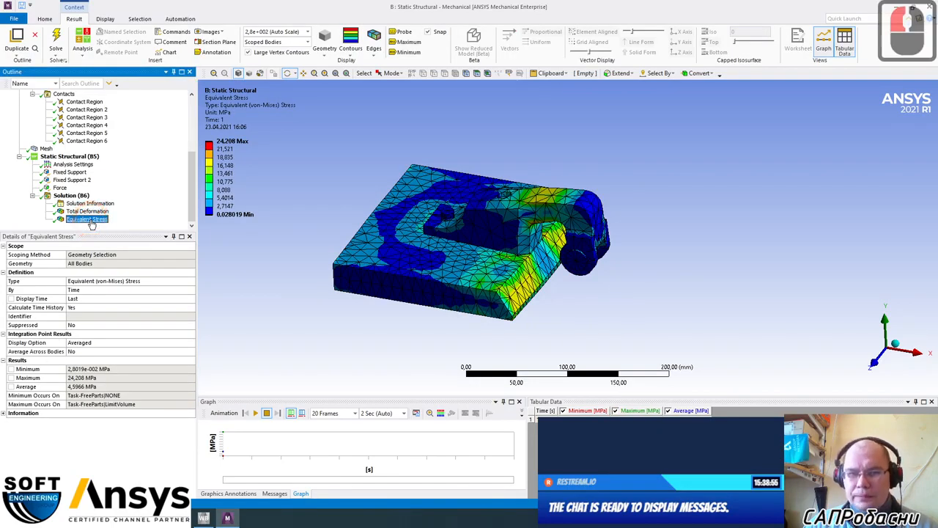
drag(366, 233, 349, 200)
ctrl+middle_drag(352, 203, 255, 242)
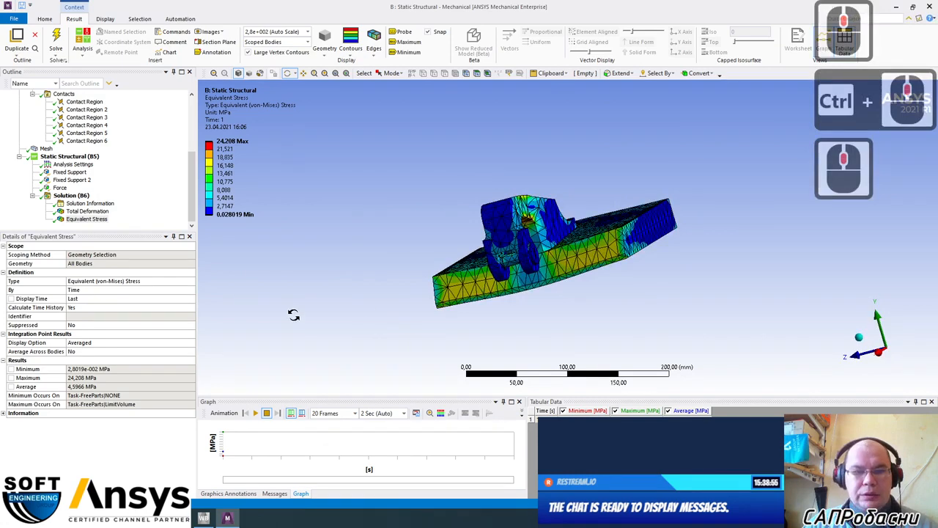
middle_drag(294, 314, 295, 408)
click(255, 413)
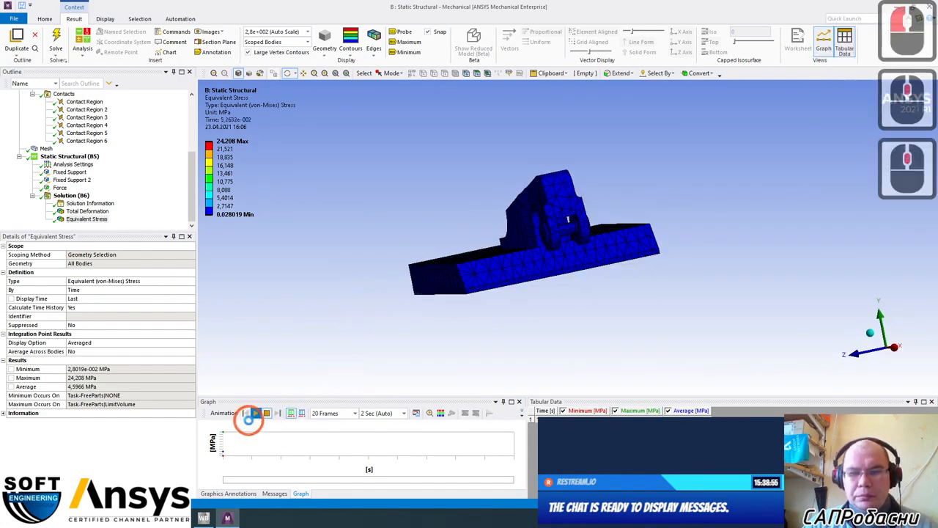
middle_drag(398, 377, 412, 270)
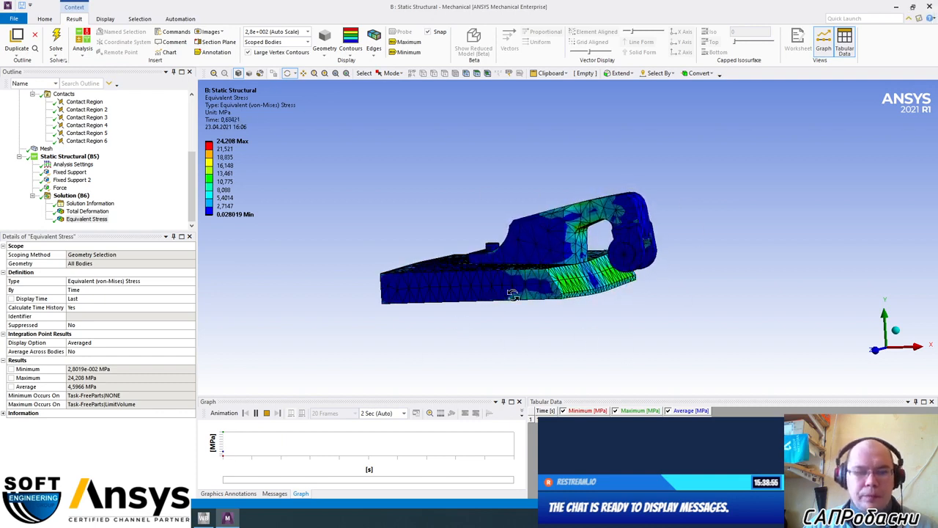
click(266, 413)
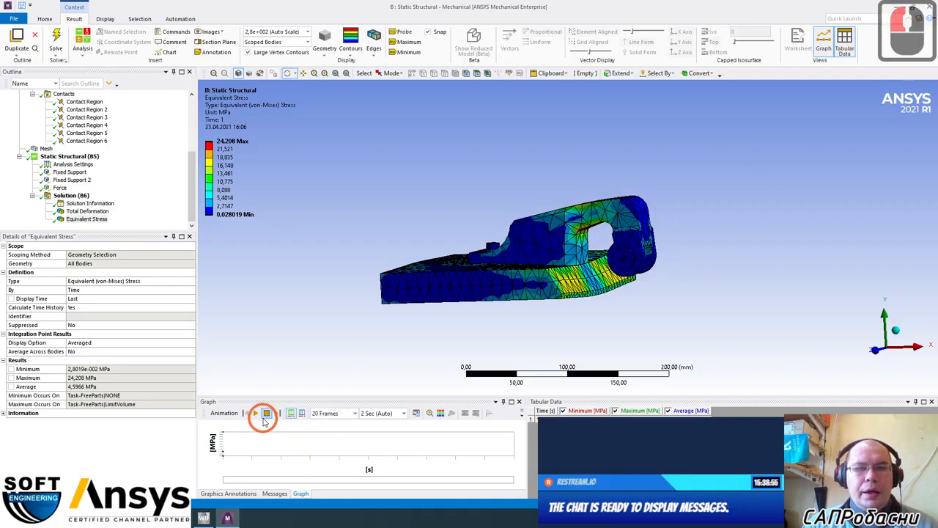
Display the Equivalent Stress result at 1.0 (True Scale) deformation and view the bracket from the side
click(323, 118)
click(308, 32)
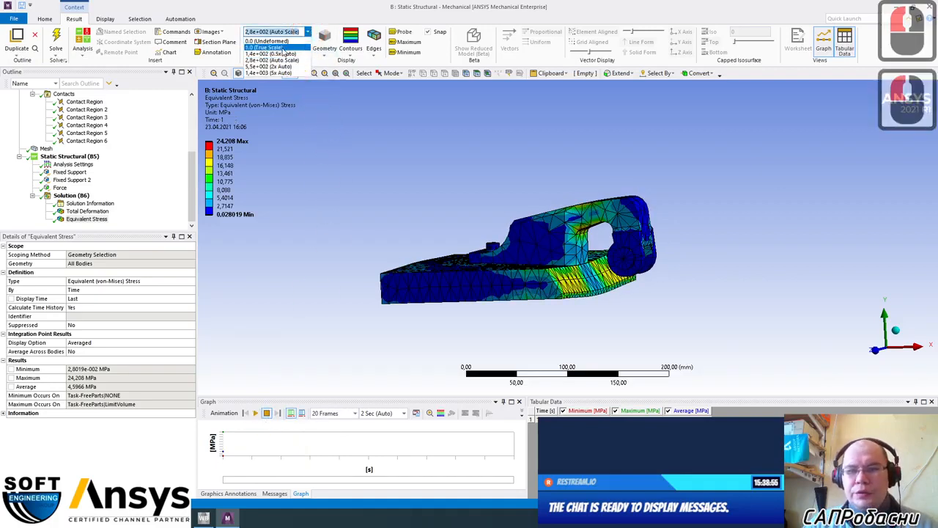
click(279, 47)
drag(429, 203, 462, 197)
Display the Equivalent Stress result at 1,4e+003 (5x Auto) deformation scale and examine the bracket and plate from several angles
click(308, 32)
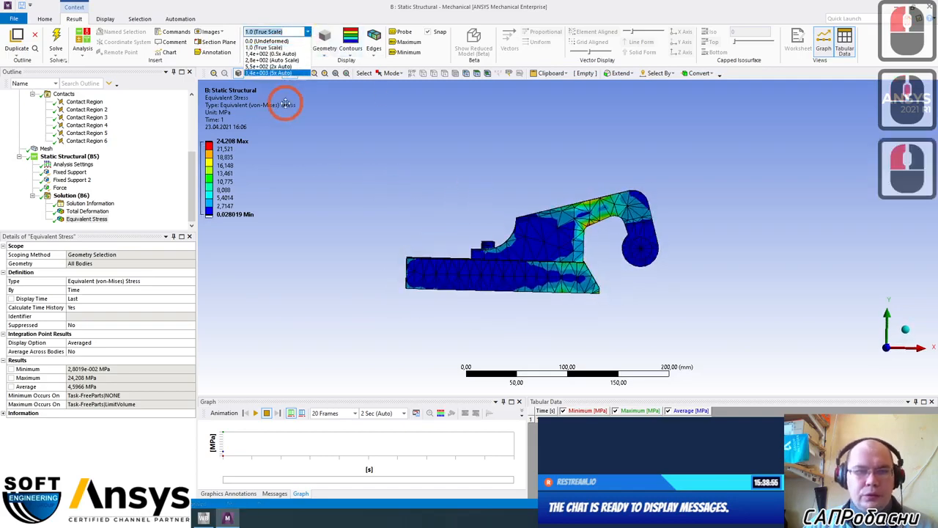
click(273, 72)
click(286, 72)
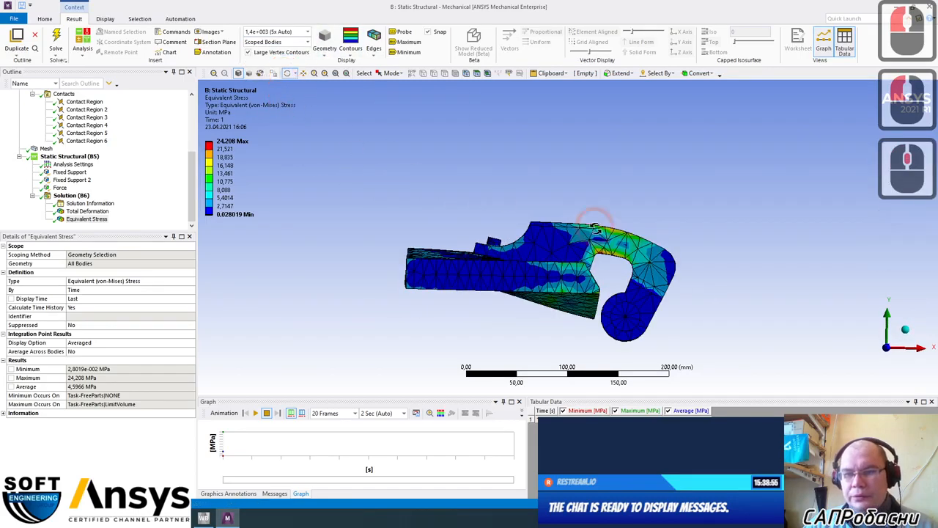
drag(417, 242, 533, 270)
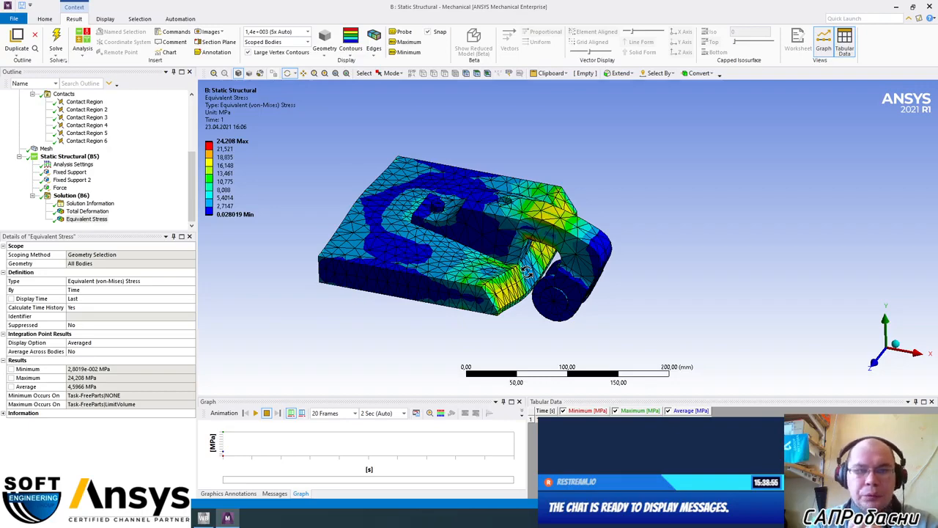
drag(526, 272, 495, 250)
middle_click(528, 107)
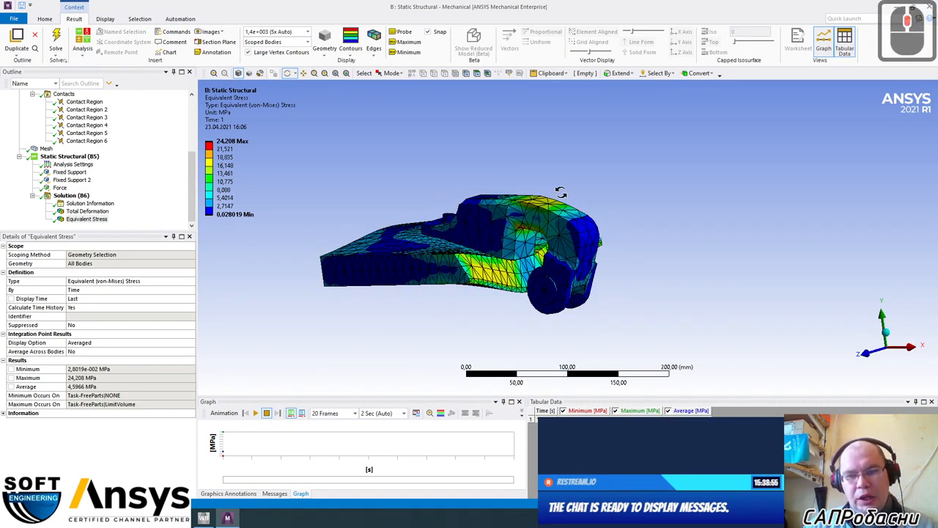
middle_drag(561, 193, 597, 243)
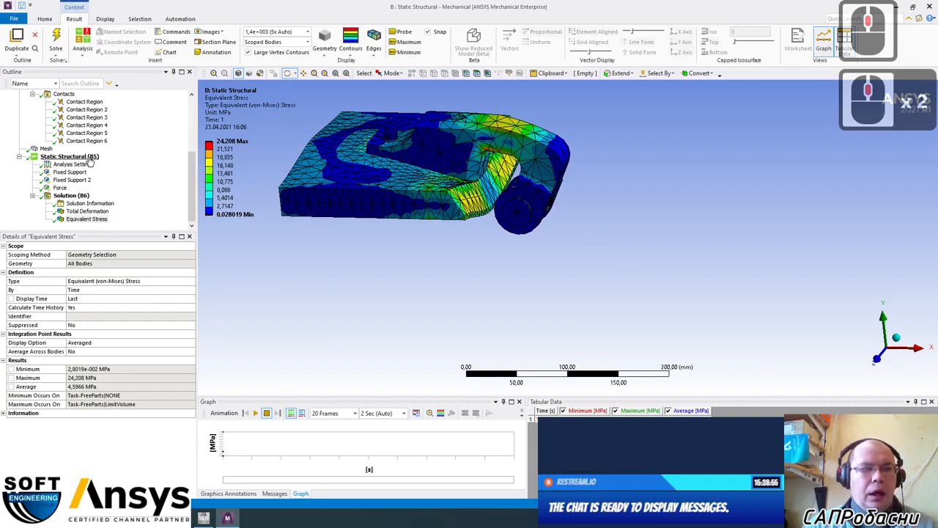
Duplicate the Static Structural (B5) analysis and expand the copy in the model tree
click(73, 157)
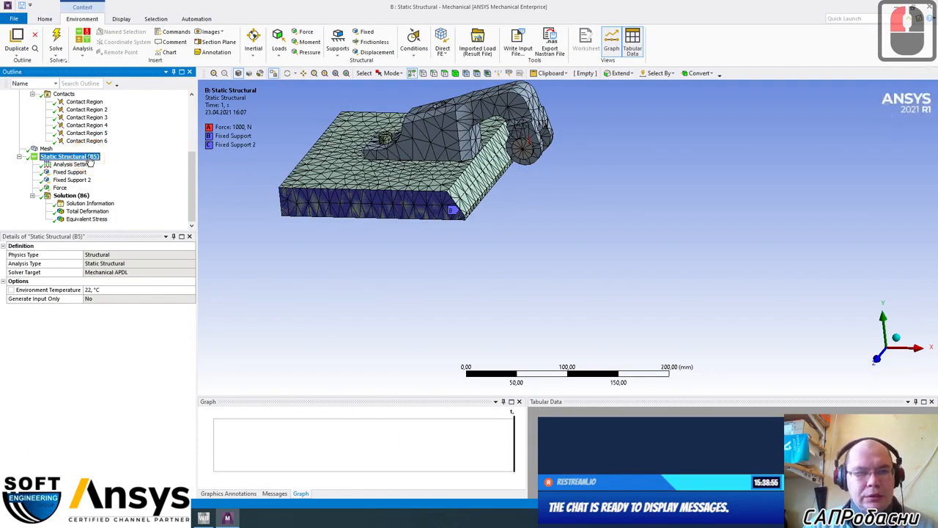
right_click(90, 160)
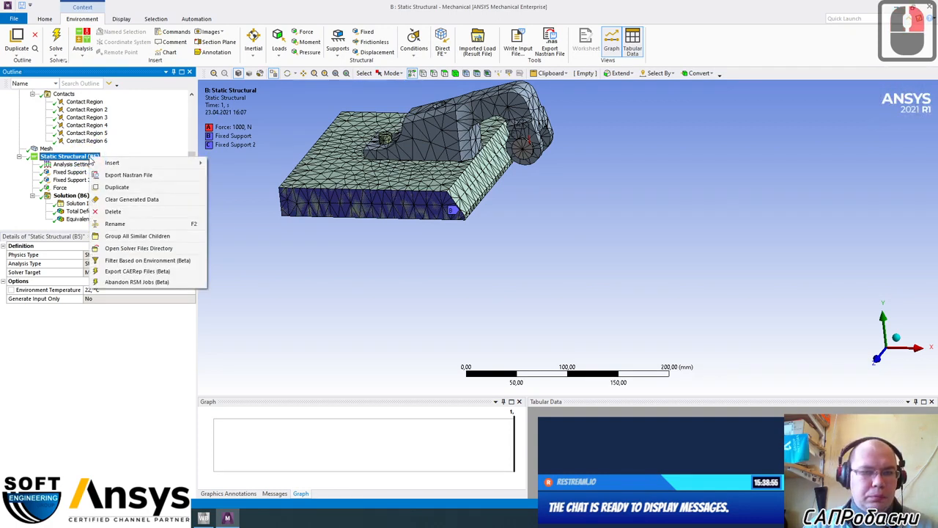
click(110, 188)
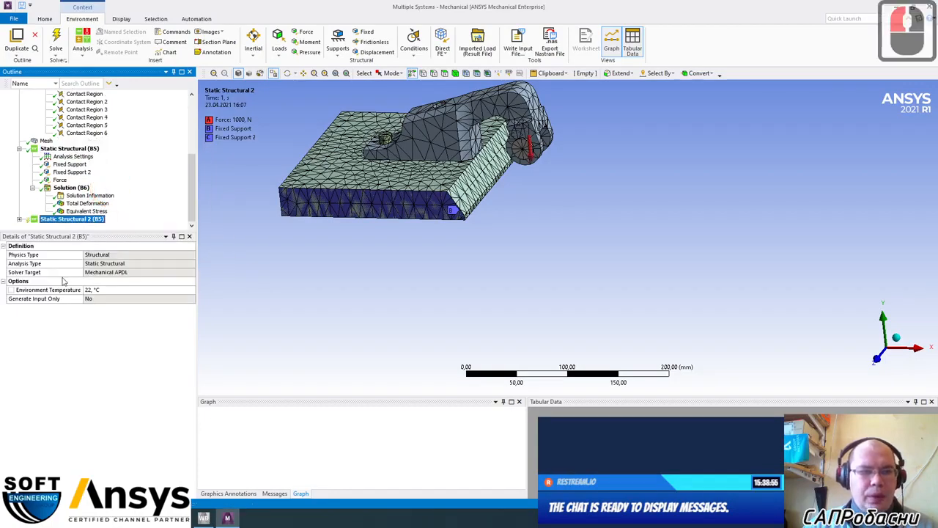
click(19, 220)
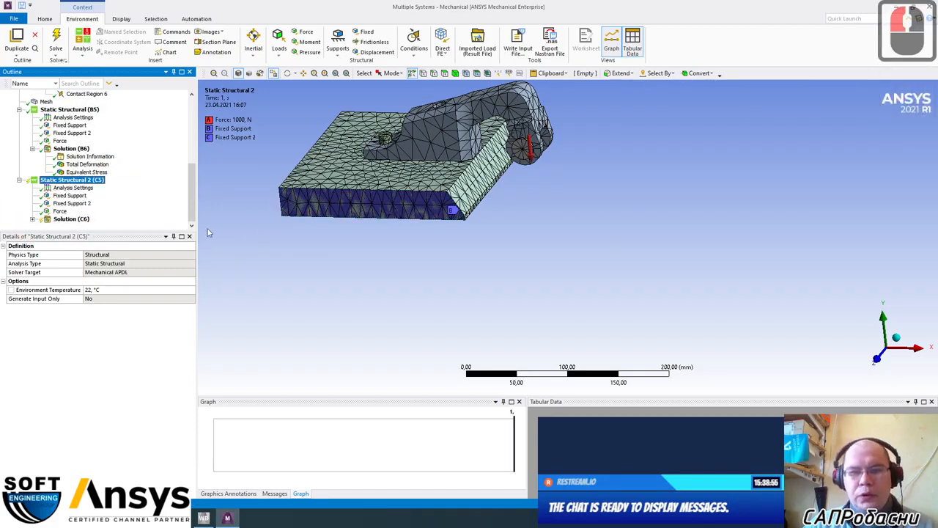
Set the Y Component of the Force in Static Structural 2 to -35000 N
click(60, 212)
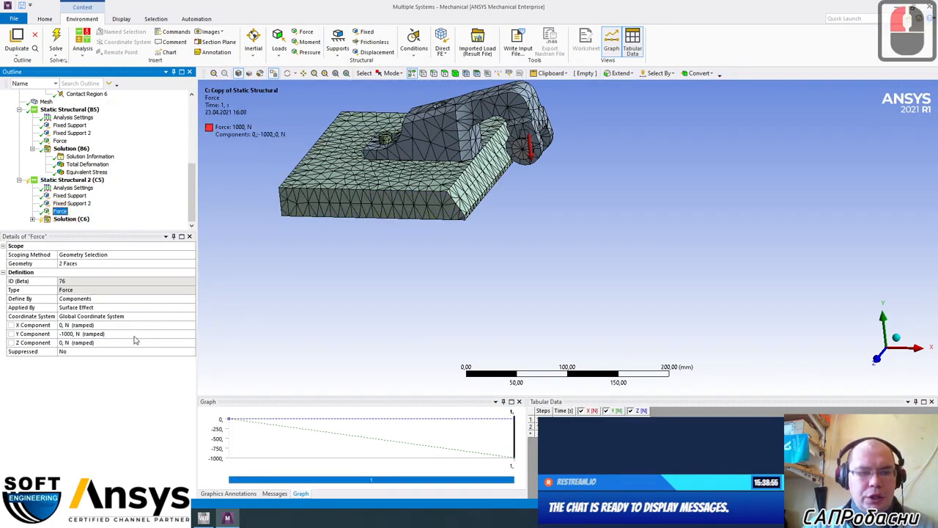
click(70, 334)
click(62, 334)
drag(61, 334, 100, 335)
text(35)
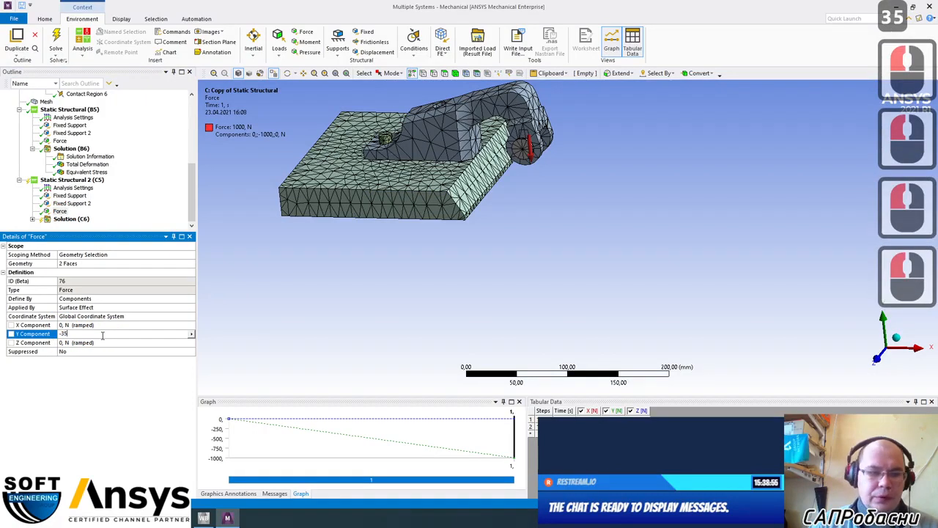
text(000)
key(Return)
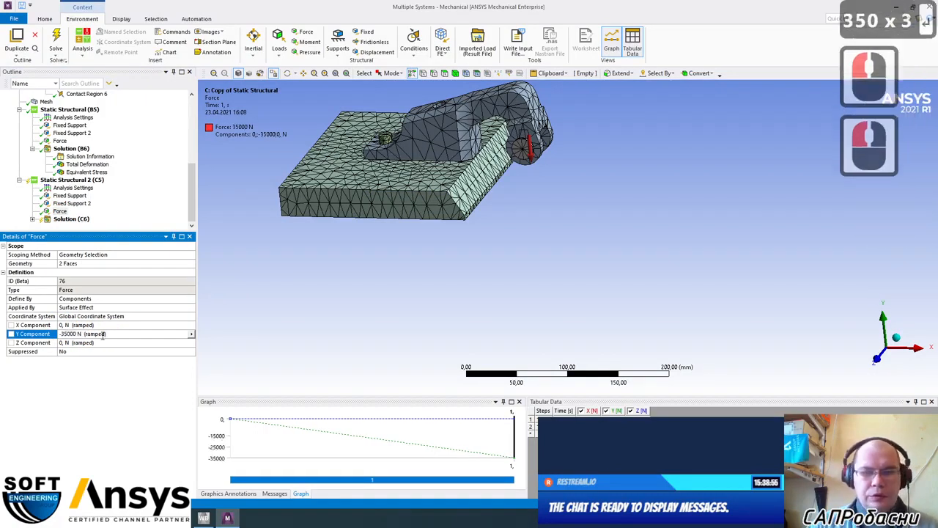
Suppress Fixed Support 2 in the Static Structural 2 analysis
click(82, 203)
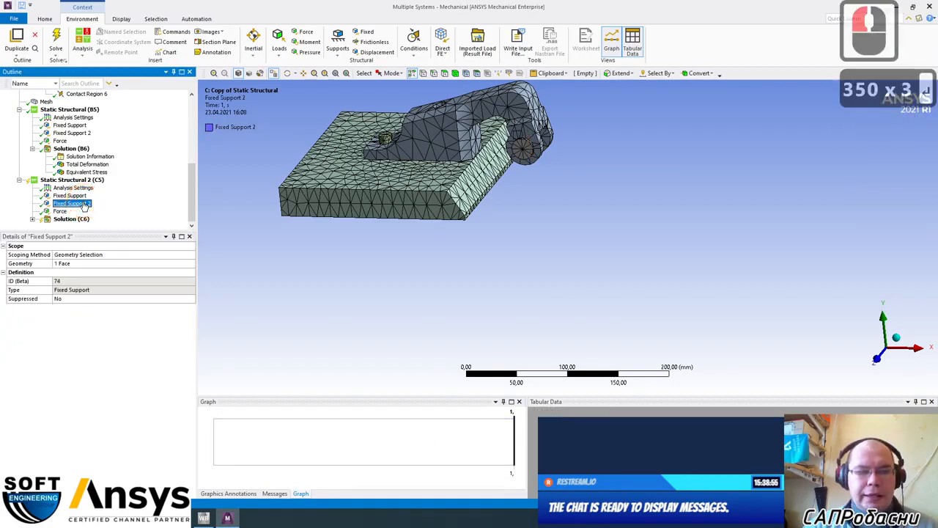
right_click(83, 205)
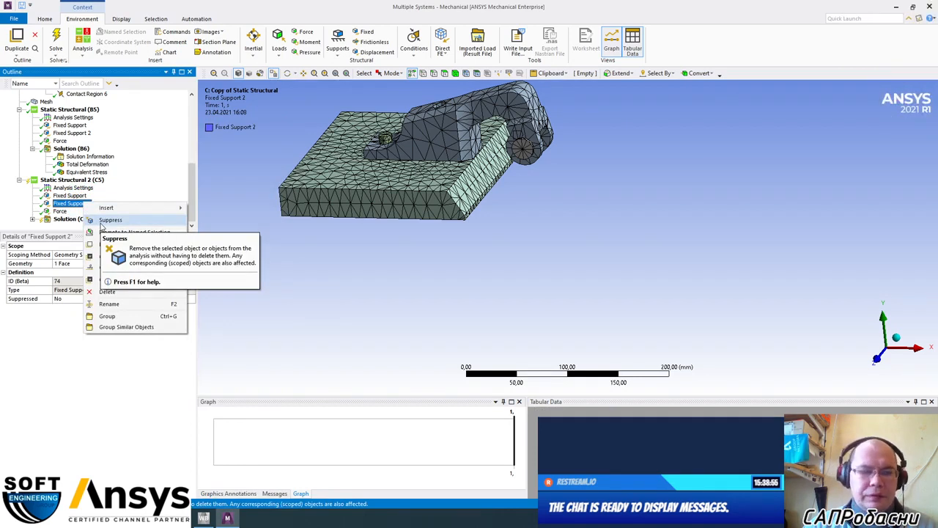
click(103, 221)
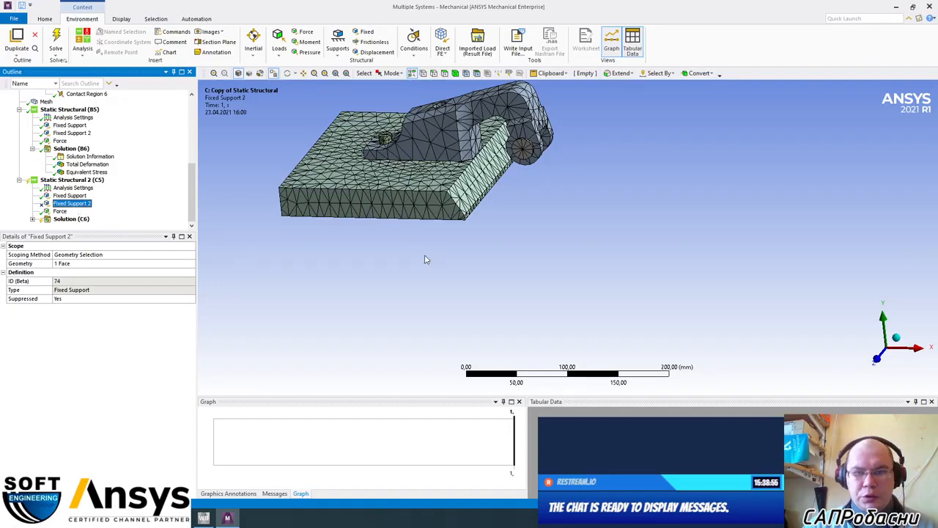
Add a Remote Displacement support to the plate's narrow side face in Static Structural 2
middle_drag(442, 248, 220, 266)
ctrl+middle_drag(572, 211, 534, 271)
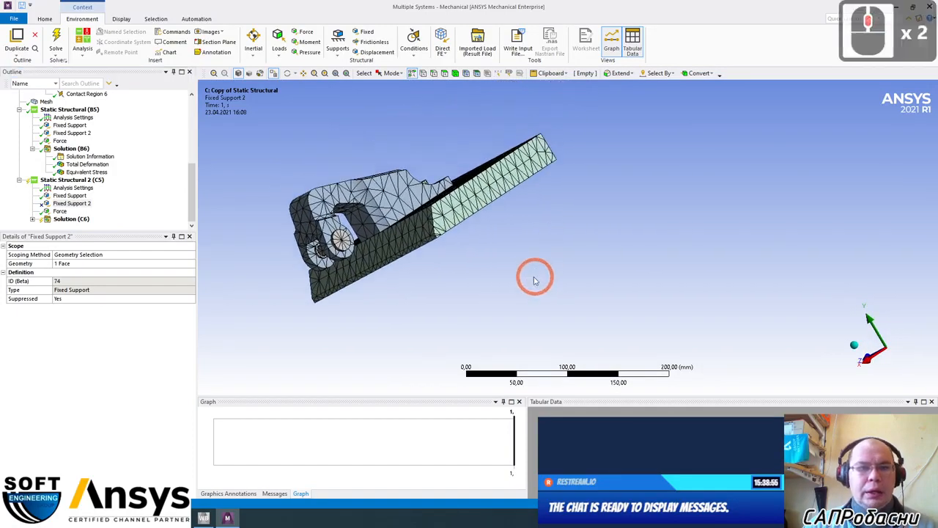
click(467, 208)
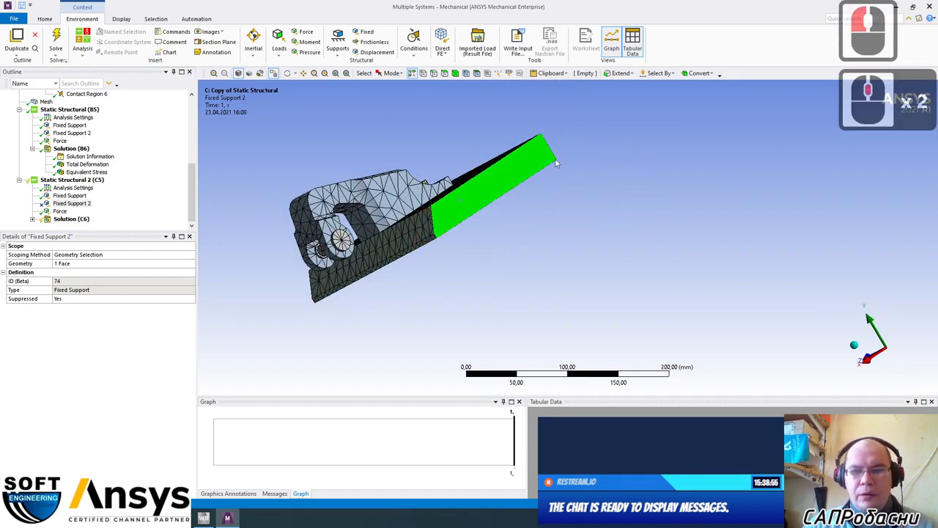
middle_drag(458, 228, 513, 272)
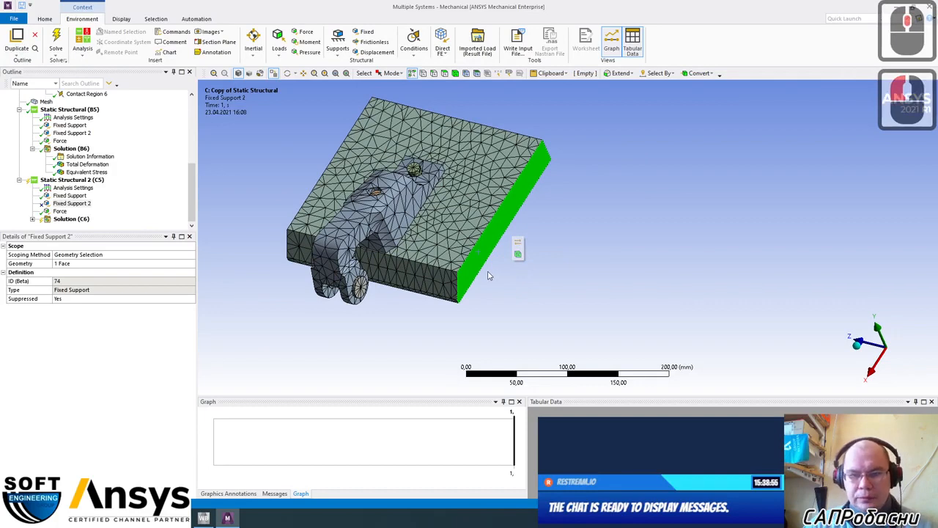
click(337, 57)
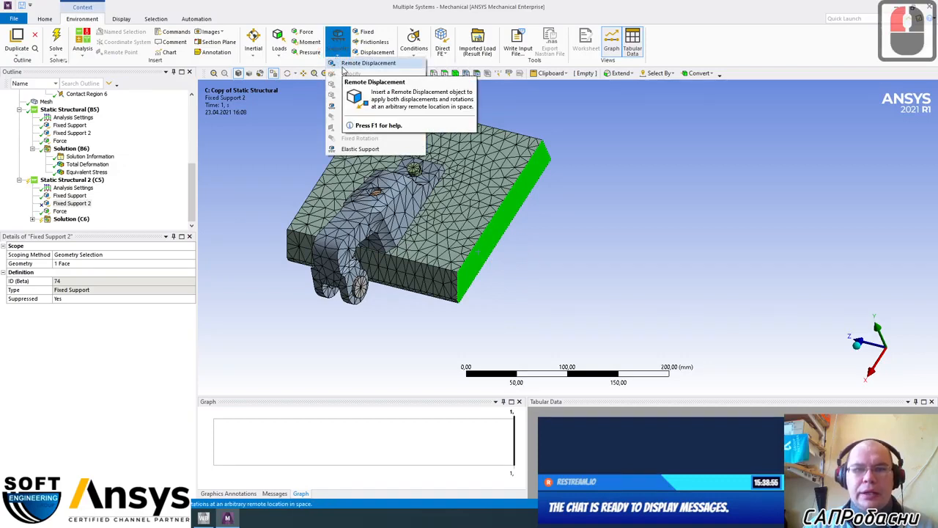
click(367, 63)
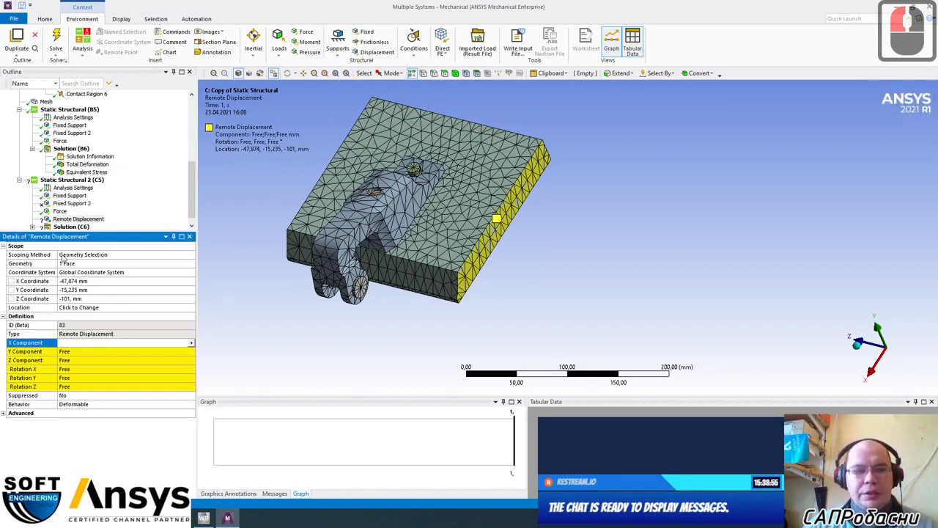
key(ctrl+1)
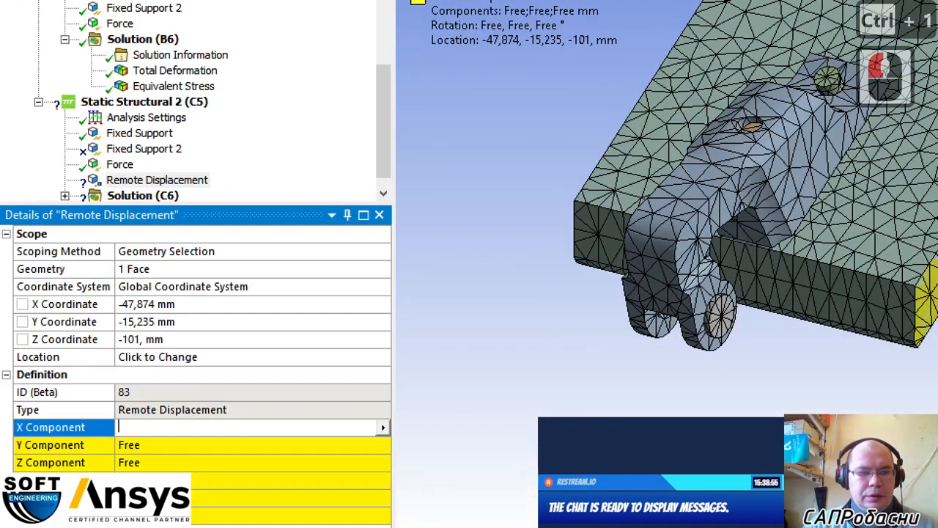
click(79, 270)
mouse_move(81, 256)
mouse_down()
mouse_move(61, 255)
mouse_move(78, 271)
mouse_up()
drag(159, 283, 163, 254)
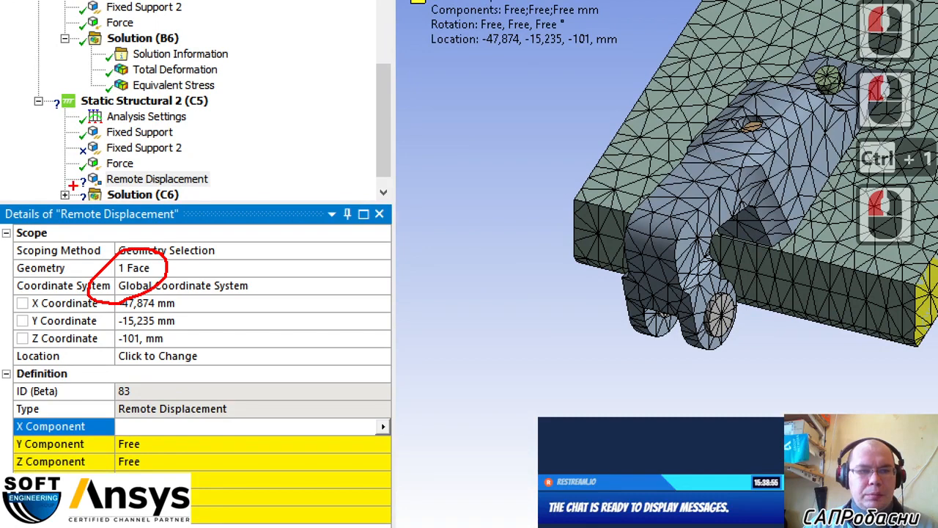
mouse_move(73, 186)
mouse_down()
mouse_move(90, 192)
mouse_move(93, 164)
mouse_move(64, 179)
mouse_up()
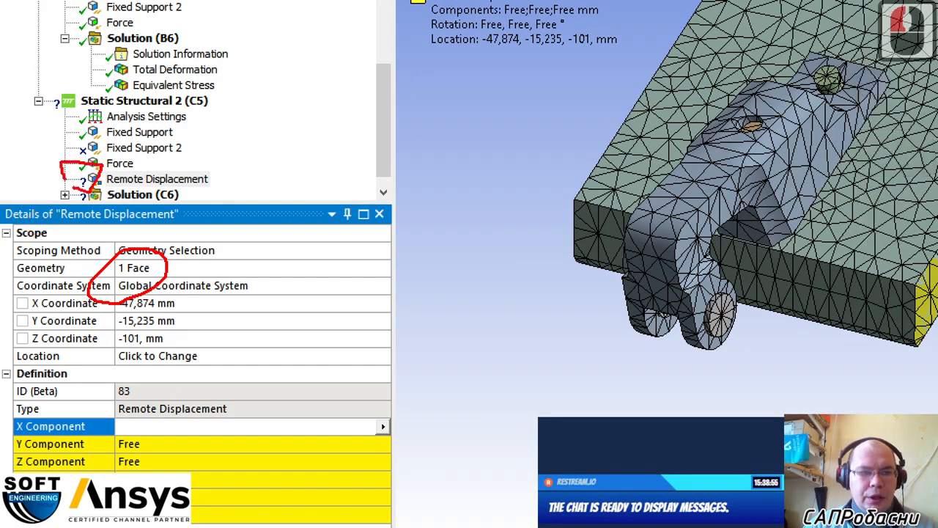
mouse_move(314, 126)
mouse_down()
mouse_move(322, 92)
mouse_move(320, 174)
mouse_up()
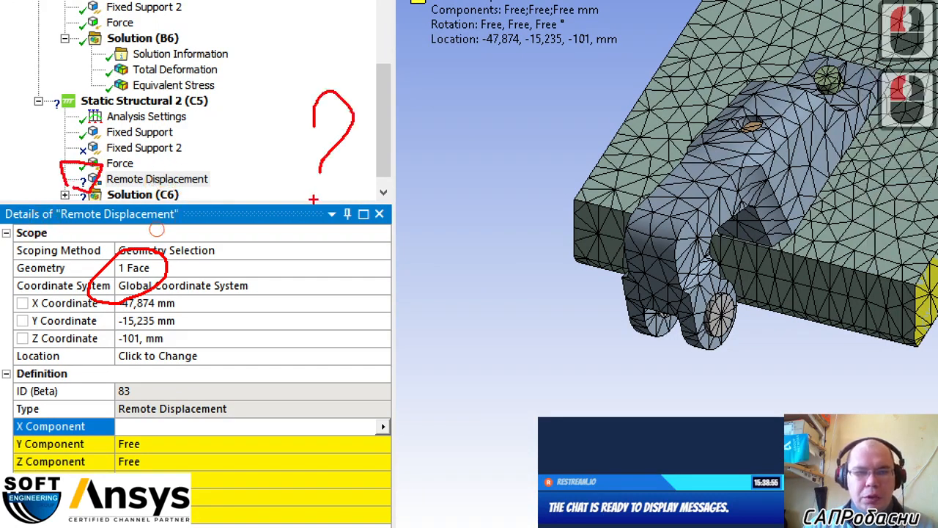
key(Escape)
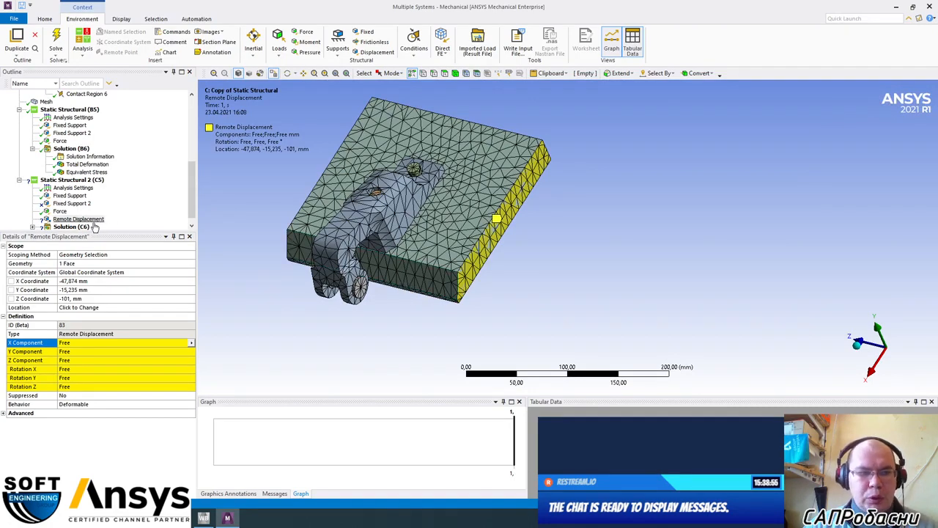
middle_drag(329, 252, 421, 260)
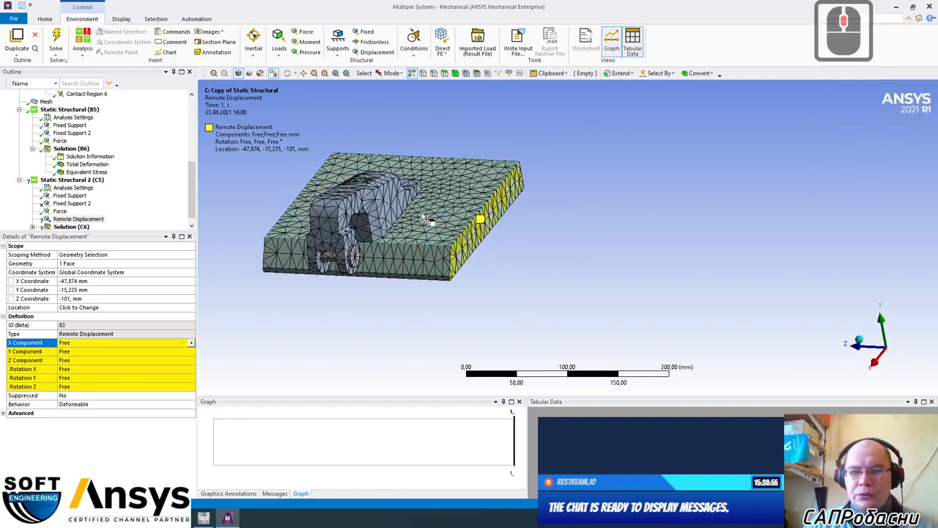
key(ctrl+1)
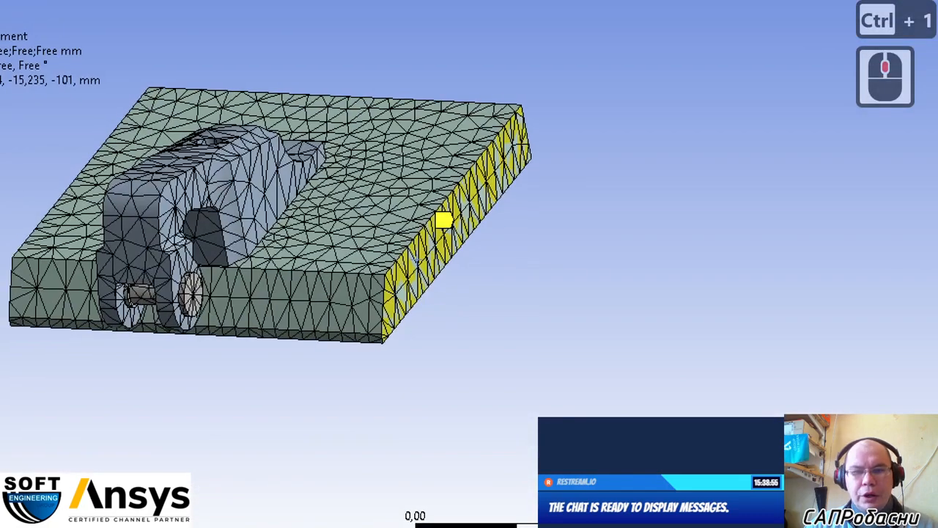
click(513, 218)
drag(357, 251, 542, 257)
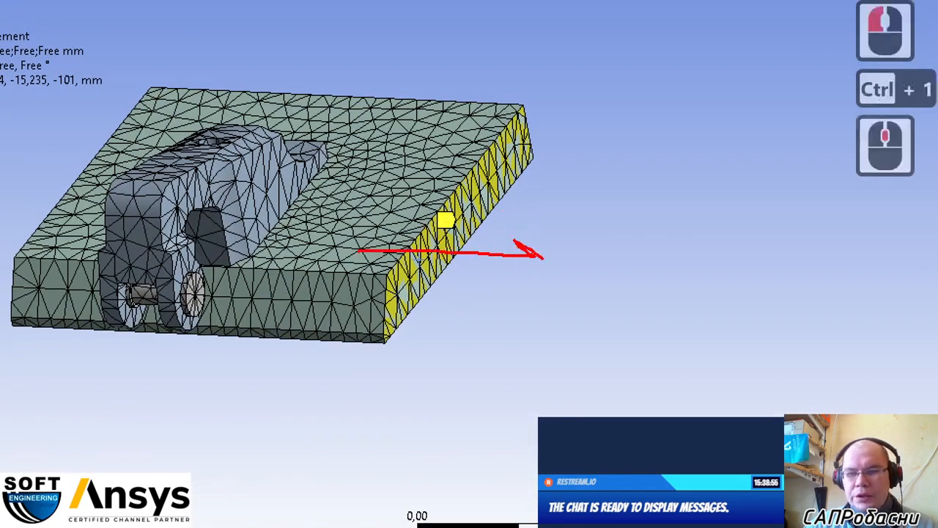
drag(366, 239, 339, 268)
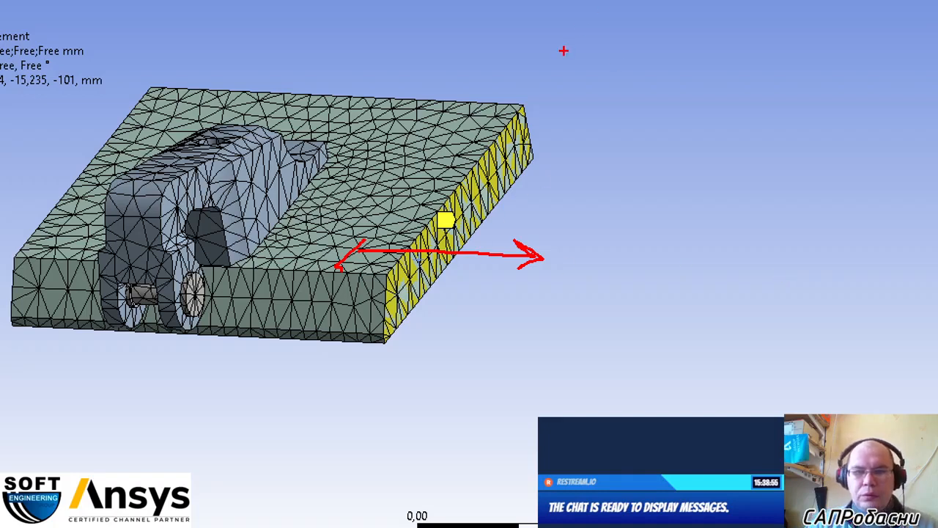
mouse_move(58, 228)
mouse_down()
mouse_move(2, 221)
mouse_move(10, 217)
mouse_move(28, 238)
mouse_up()
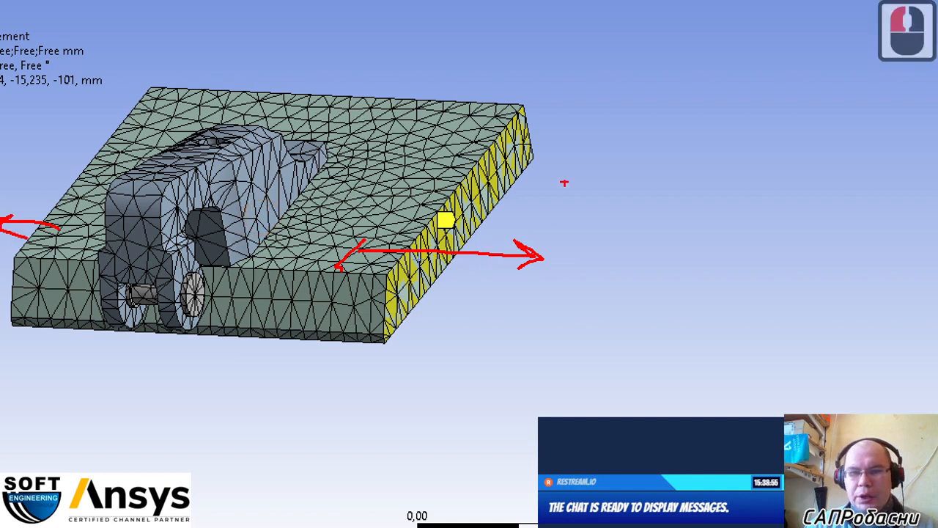
drag(480, 114, 526, 50)
drag(551, 54, 549, 59)
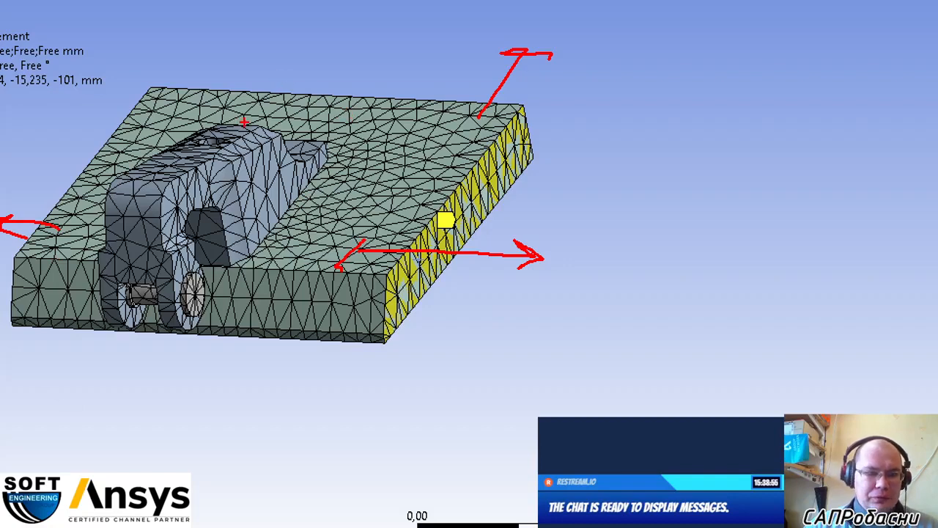
mouse_move(249, 96)
mouse_down()
mouse_move(126, 140)
mouse_move(73, 375)
mouse_move(220, 304)
mouse_move(336, 119)
mouse_move(255, 82)
mouse_up()
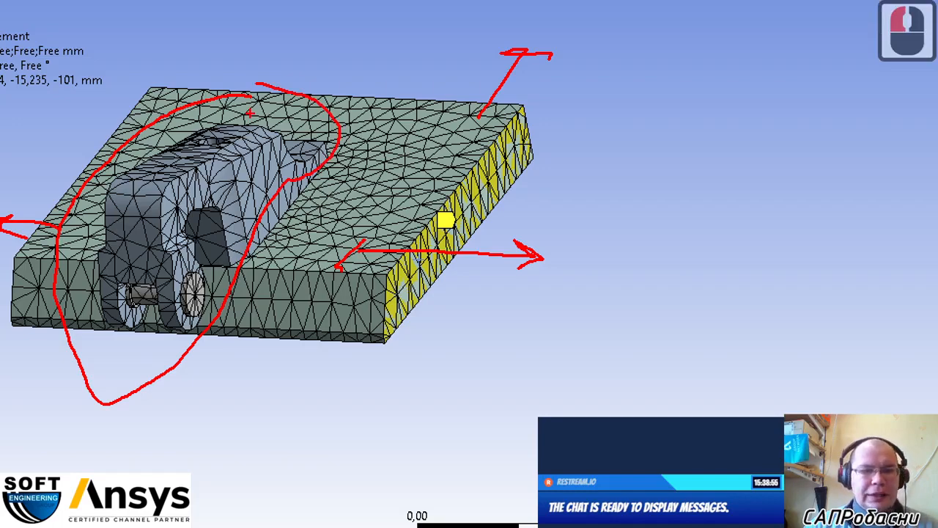
key(Escape)
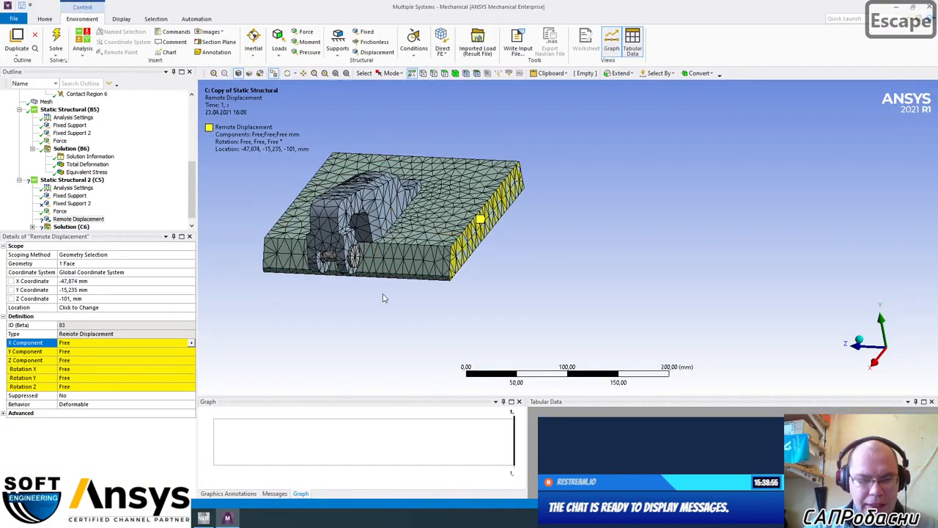
Switch to Google Drive in the browser and review the bracket figures in Условия конкурса EN.pdf
mouse_move(383, 297)
middle_down()
mouse_move(462, 247)
mouse_move(479, 259)
mouse_move(476, 345)
mouse_move(397, 307)
middle_up()
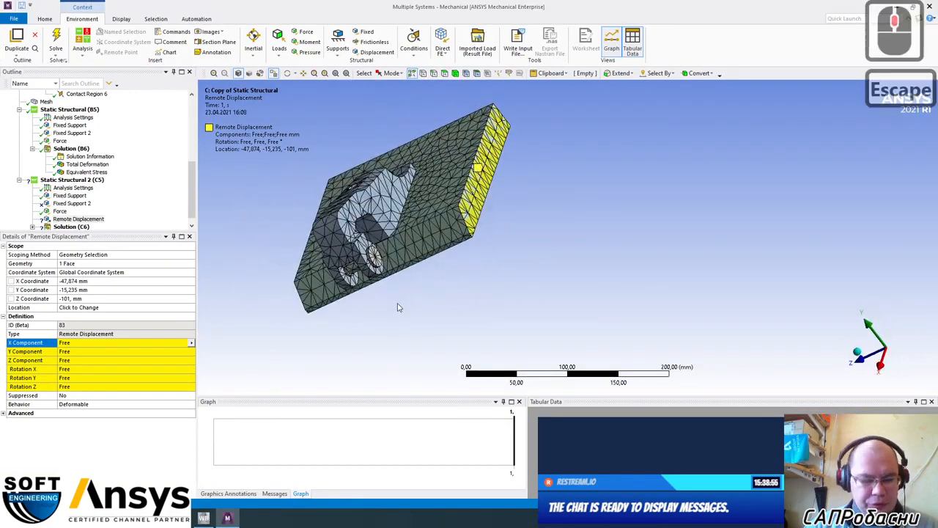
click(180, 518)
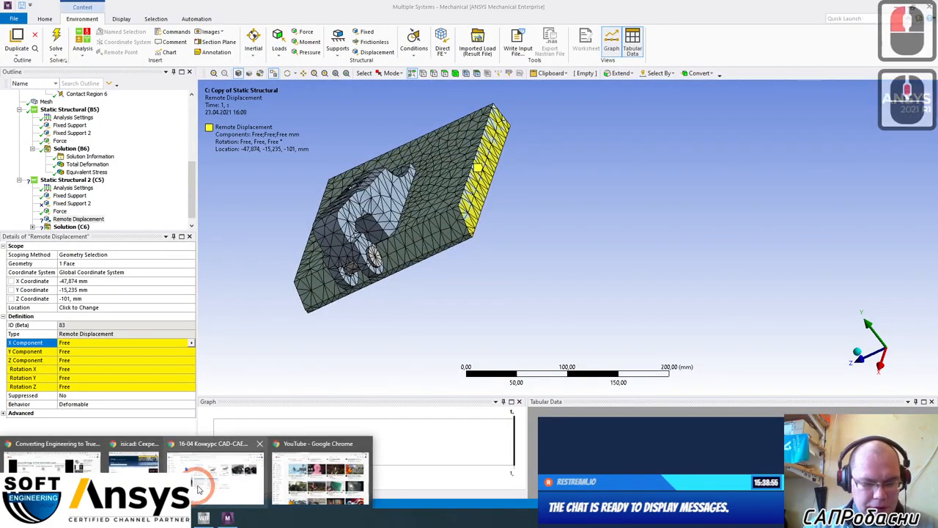
click(212, 472)
click(399, 317)
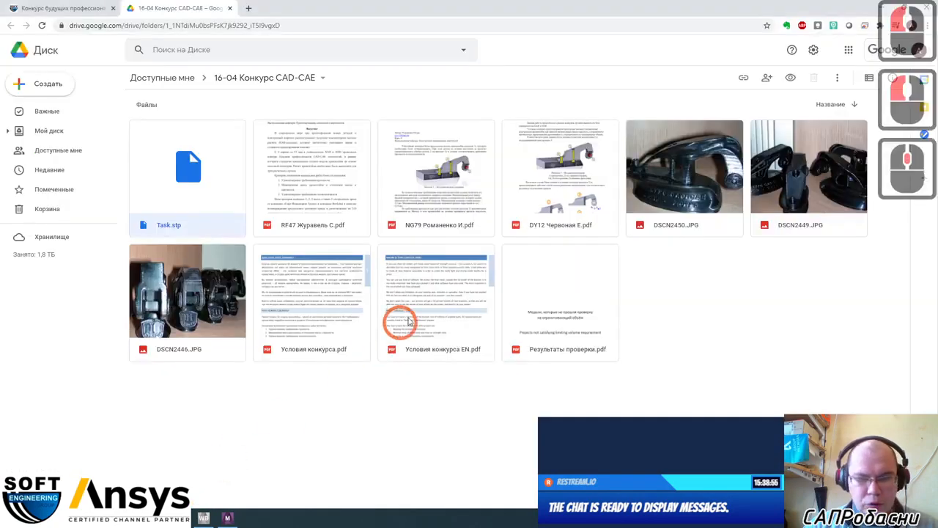
double_click(432, 304)
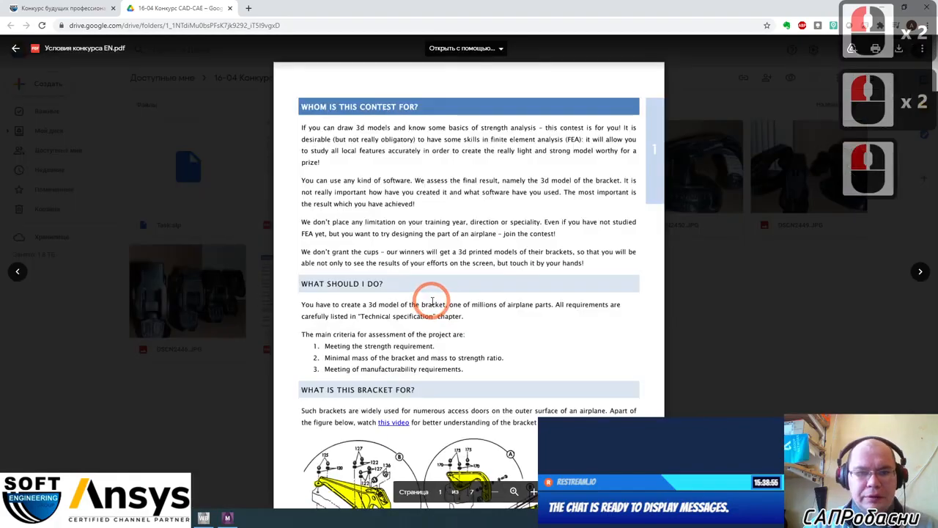
scroll(432, 303, down, 8)
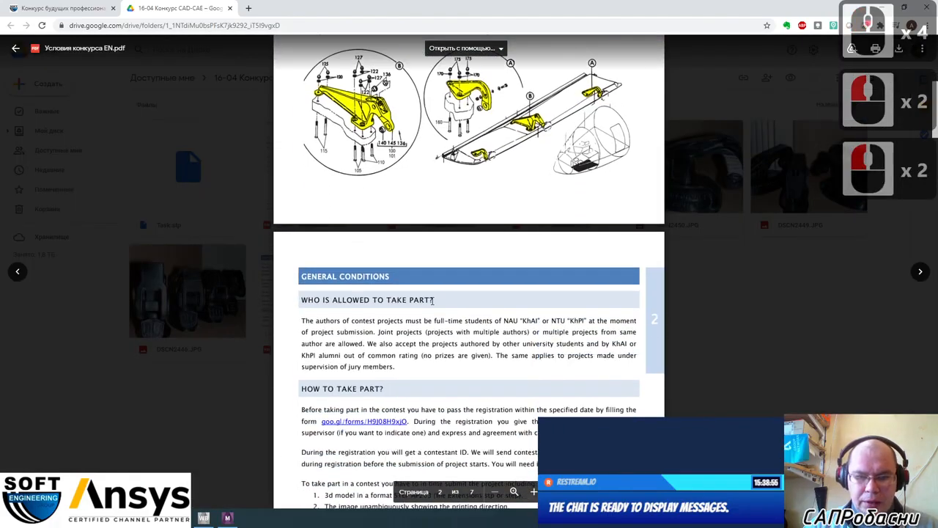
scroll(432, 300, up, 4)
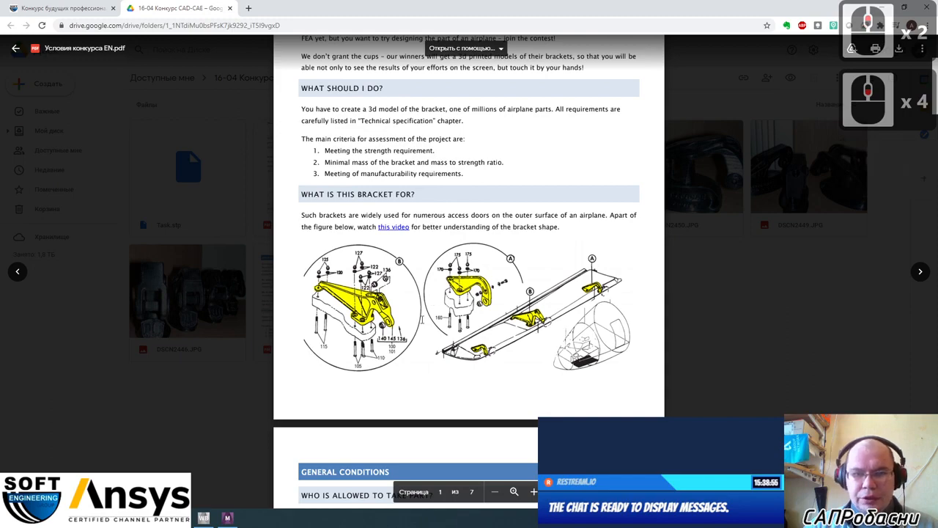
click(882, 7)
Set the Remote Displacement's X and Y Components to 0 mm in Static Structural 2
middle_drag(461, 253, 557, 208)
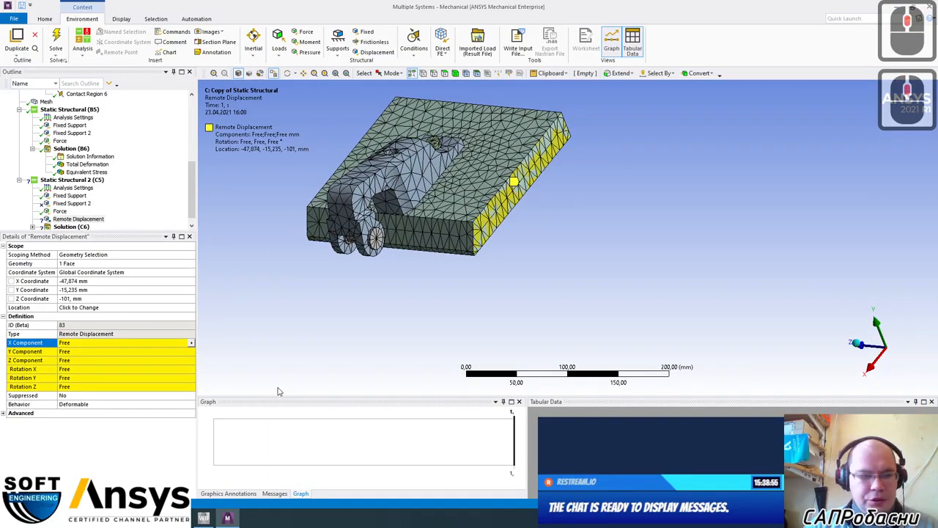
click(73, 343)
text(0)
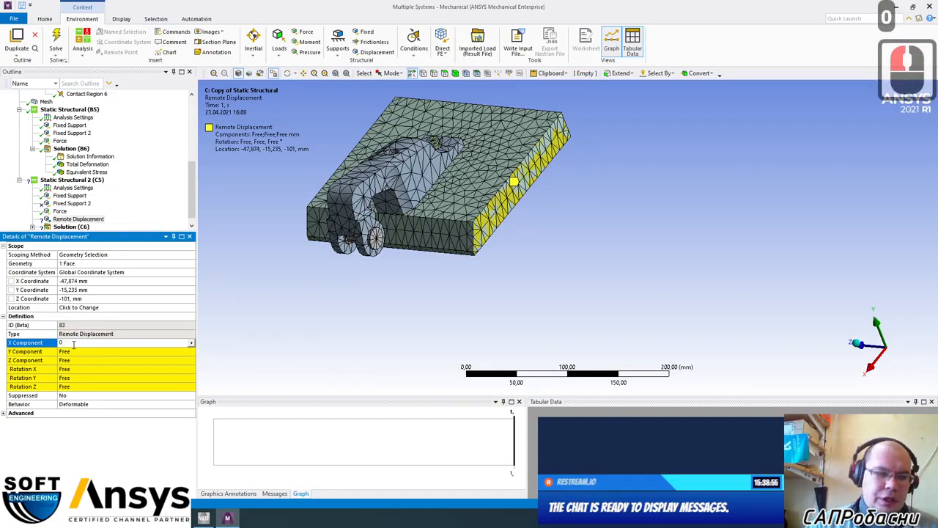
click(74, 352)
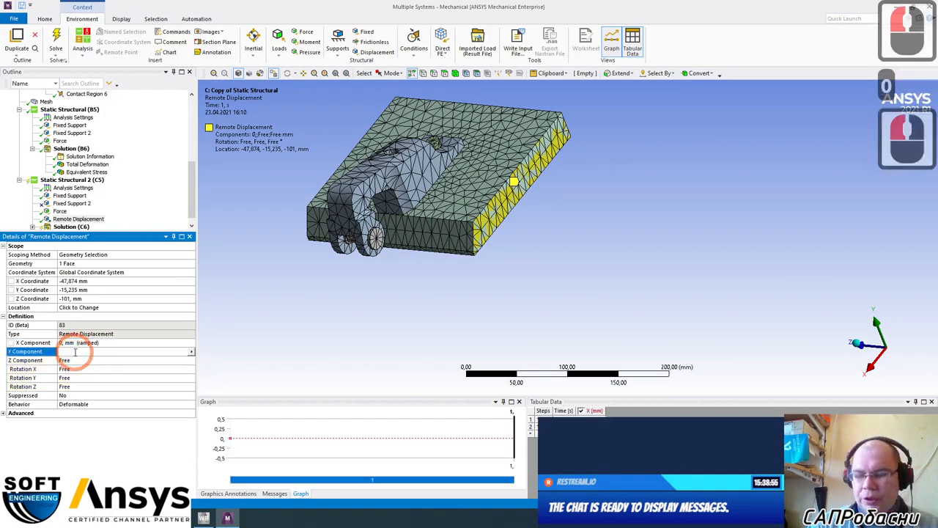
text(0)
Set the Remote Displacement's Rotation X and Rotation Y to 0°
middle_drag(380, 314, 453, 278)
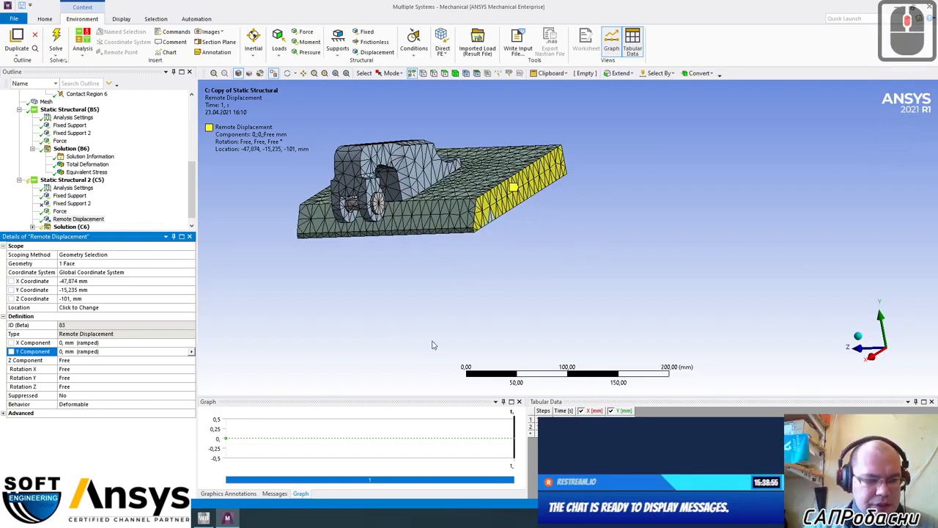
click(71, 370)
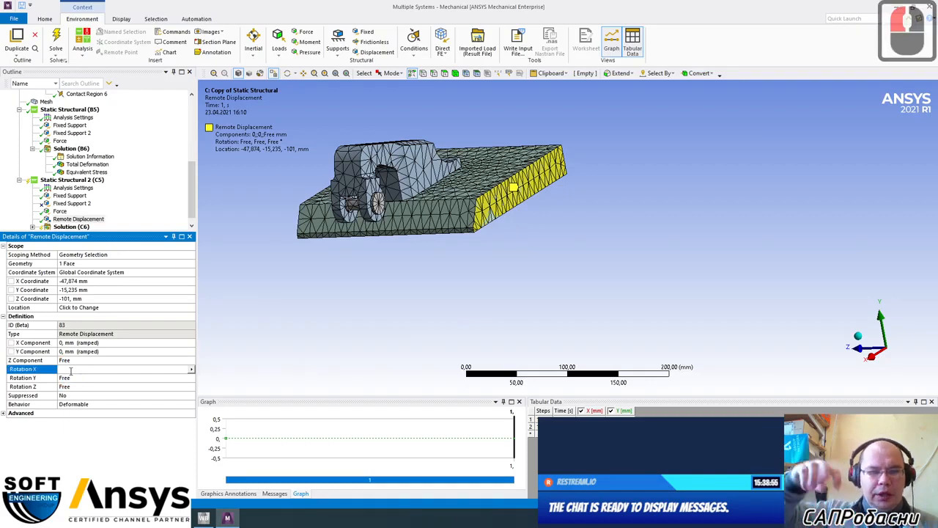
text(0)
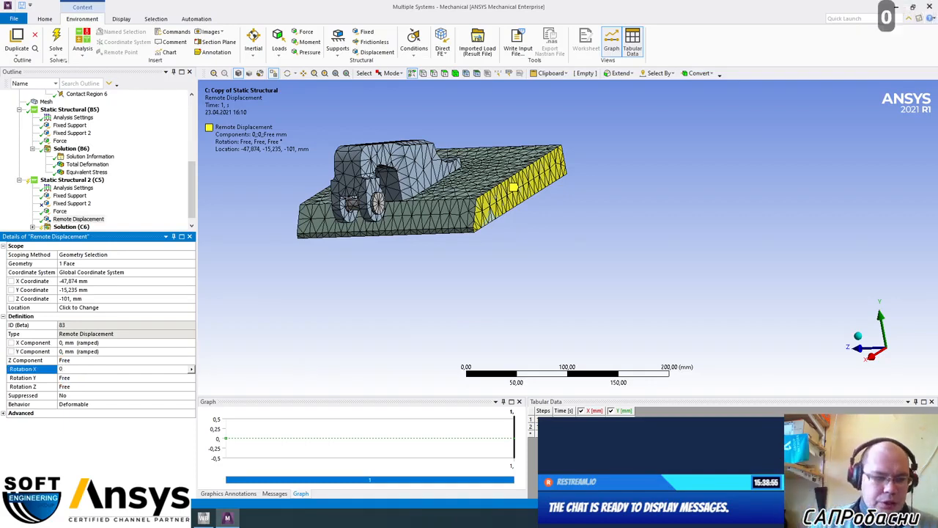
click(68, 378)
text(0)
key(Return)
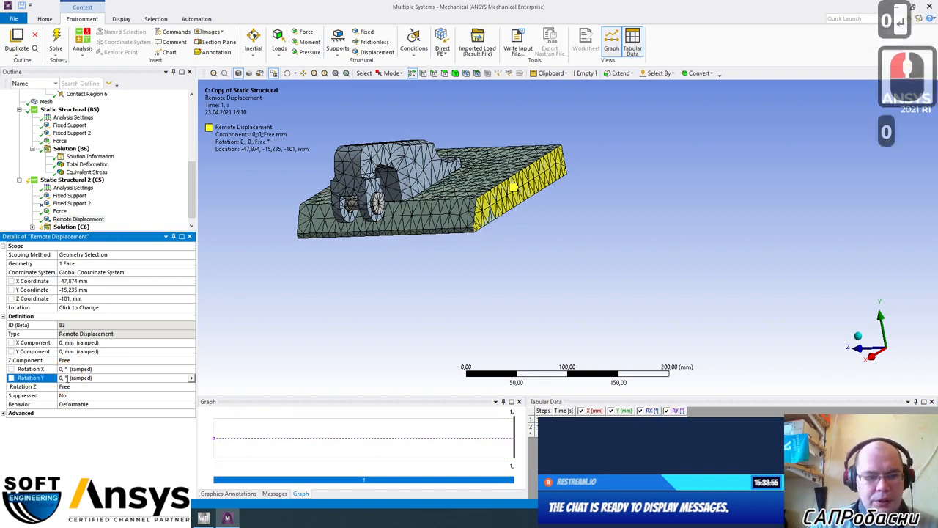
Expand Solution (C6) in the model tree and solve the Static Structural 2 analysis, bringing up the solution status window
scroll(66, 214, down, 4)
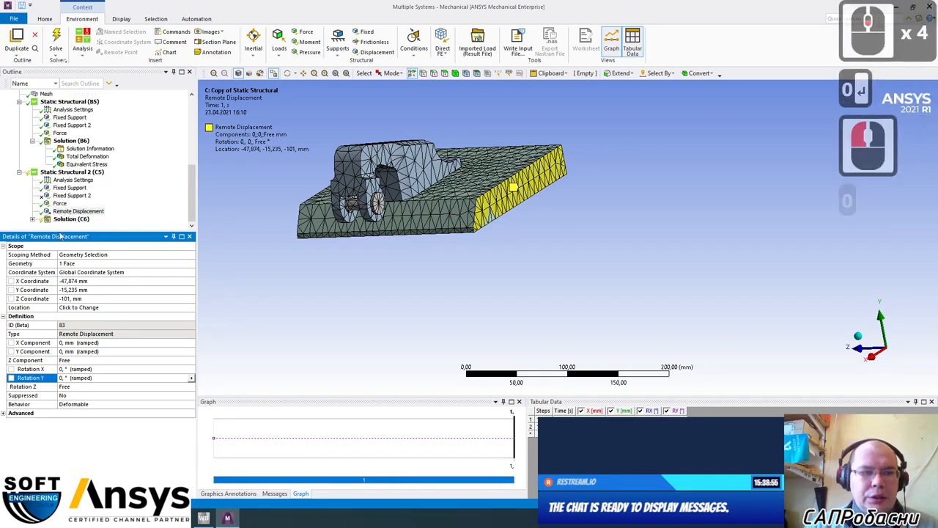
click(31, 237)
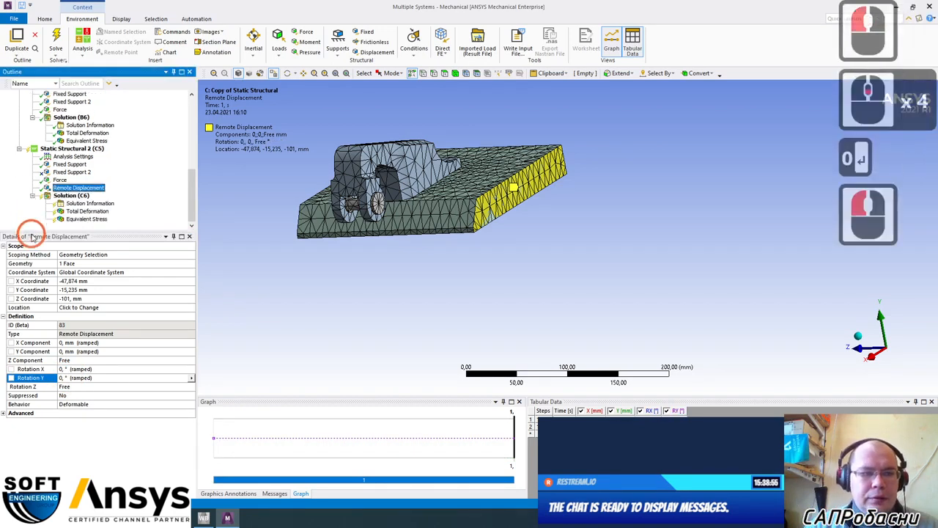
click(57, 34)
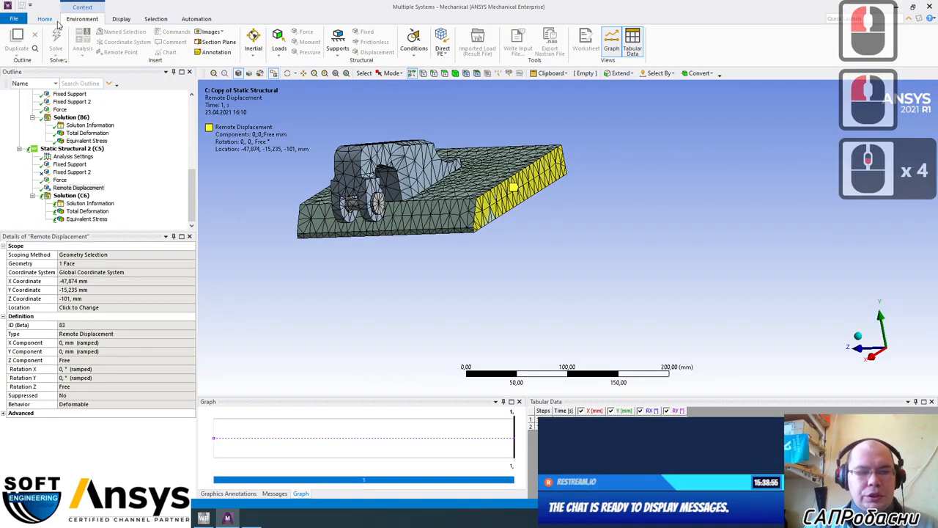
double_click(58, 503)
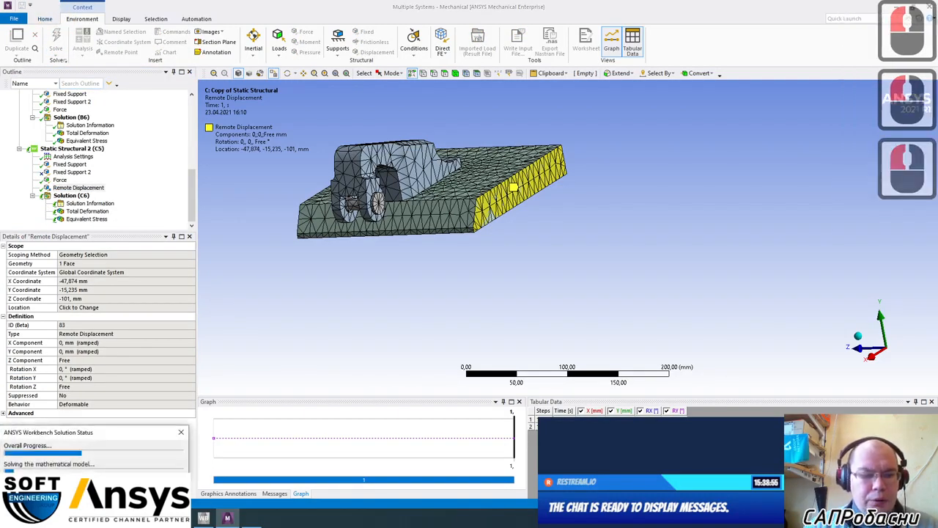
drag(82, 438, 351, 192)
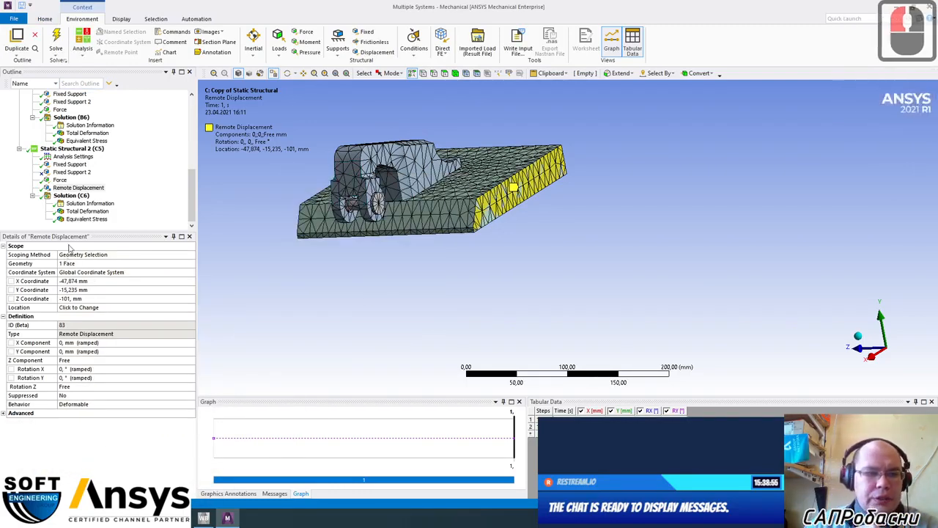
Examine the Total Deformation and Equivalent Stress results of Static Structural 2 from several angles
click(88, 211)
drag(408, 251, 496, 253)
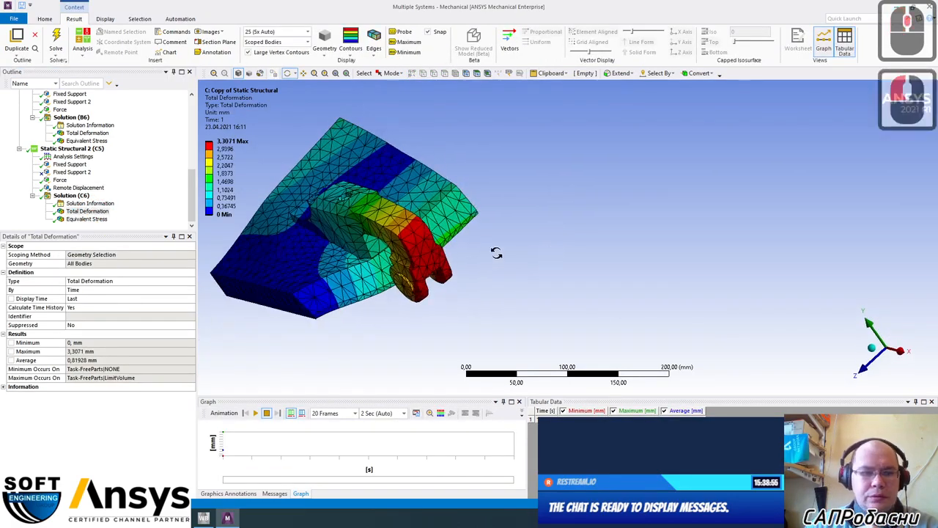
click(80, 219)
drag(272, 203, 349, 163)
middle_drag(348, 162, 344, 174)
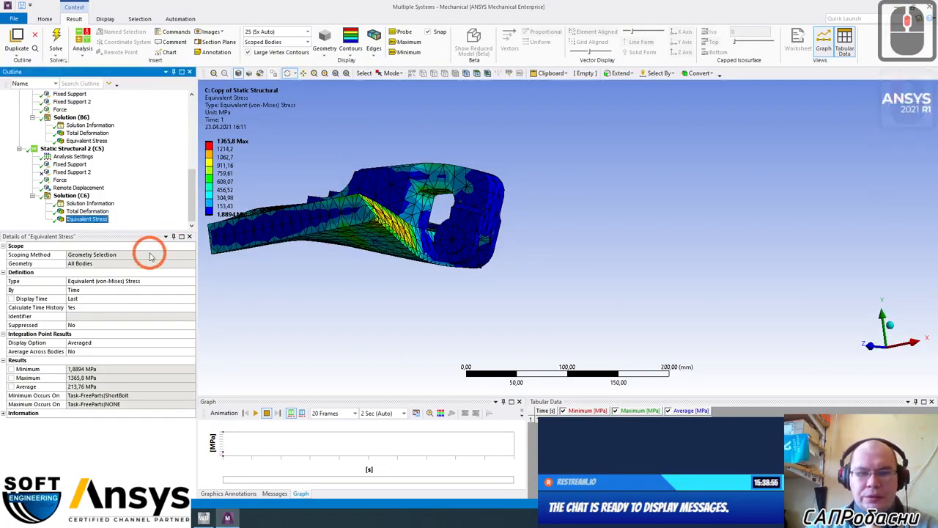
middle_drag(474, 218, 281, 225)
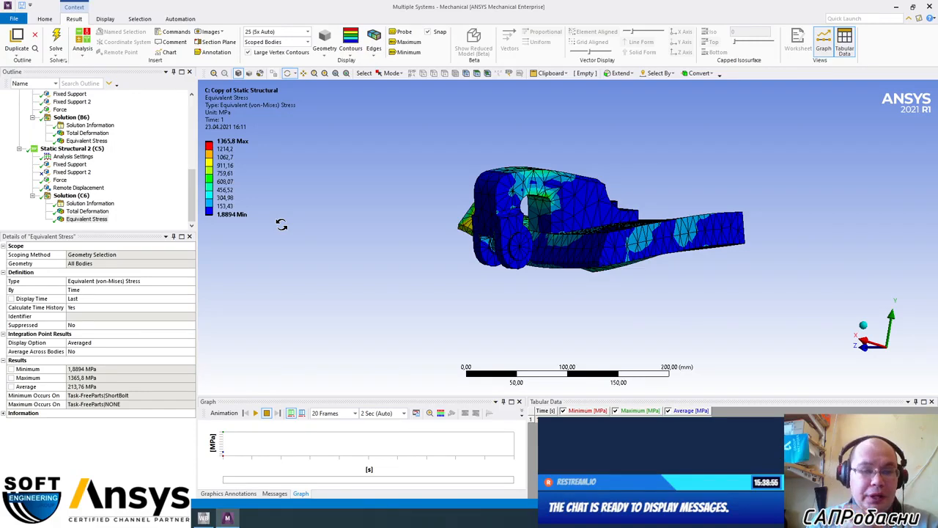
Switch to Workbench to view the linked systems in the project schematic, return to Mechanical and look over the model tree
click(204, 518)
click(461, 142)
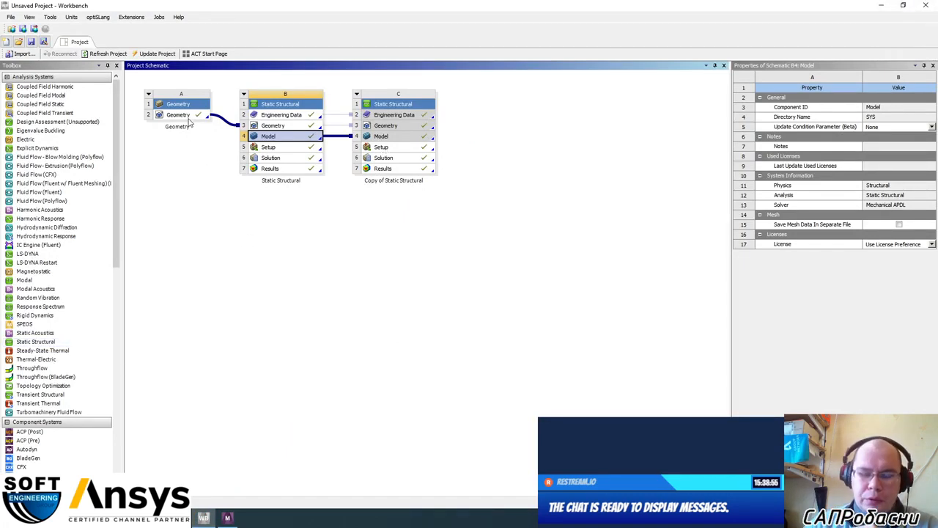
click(227, 518)
click(230, 399)
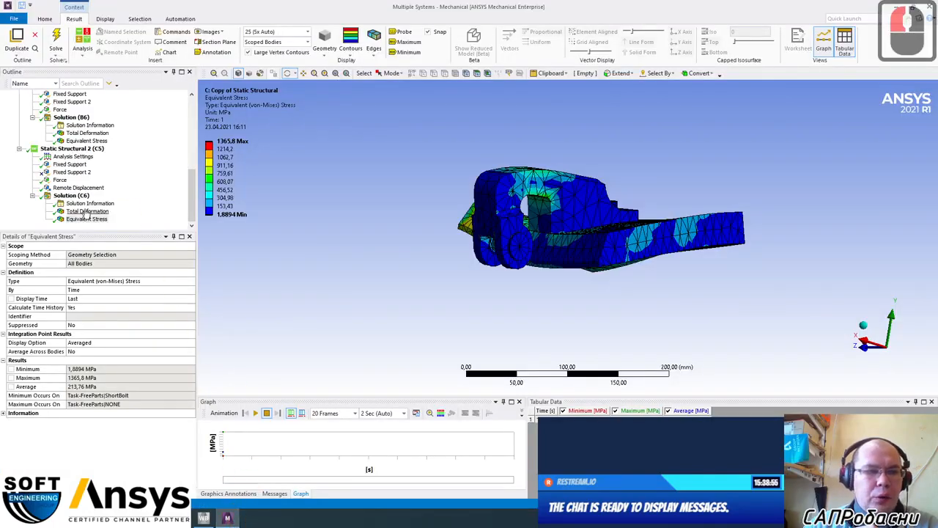
scroll(86, 212, up, 4)
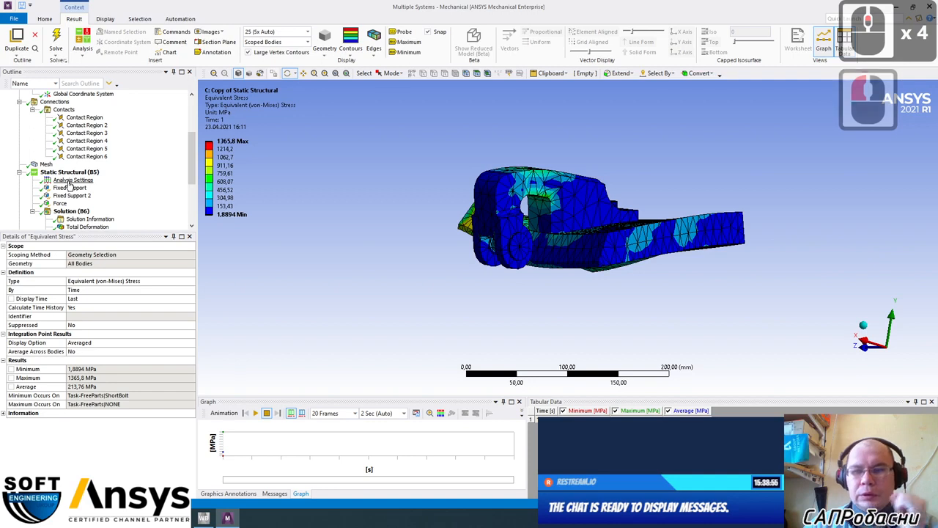
scroll(69, 176, down, 3)
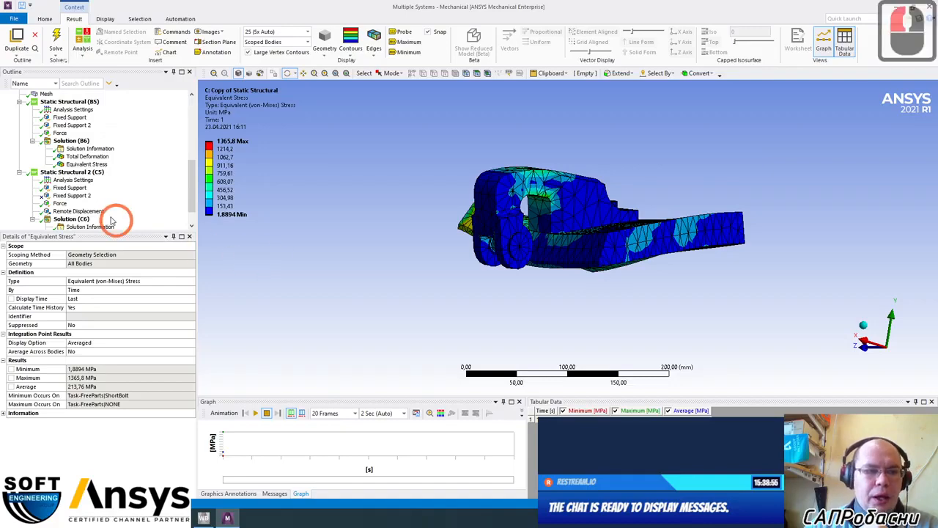
Add an Equivalent (von-Mises) Stress result to Solution (C6), scoped to the two outer faces of the bracket's curved end above the lugs
scroll(110, 213, down, 5)
click(61, 197)
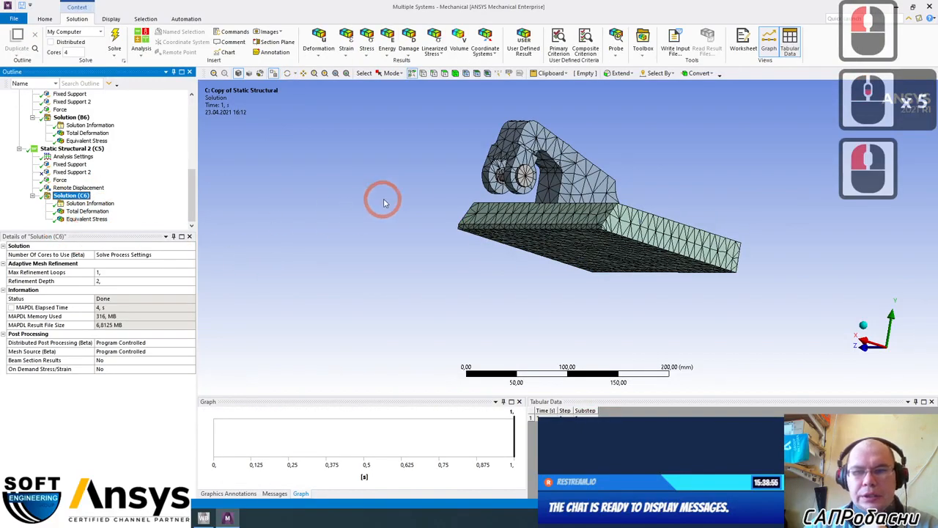
middle_drag(382, 197, 667, 218)
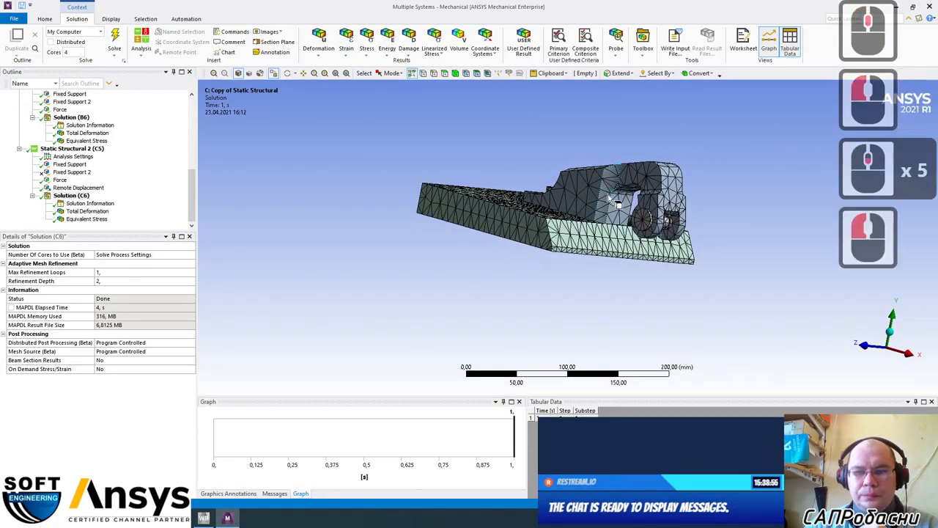
click(320, 53)
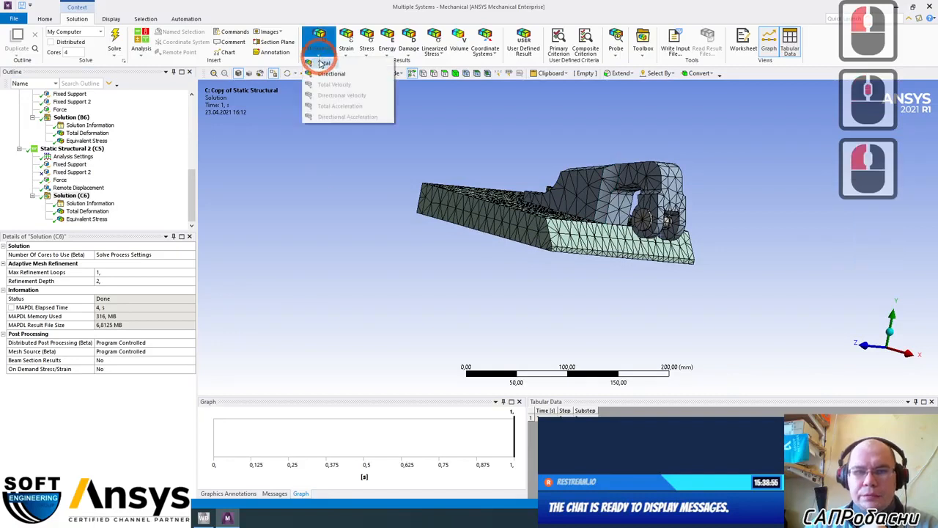
click(367, 52)
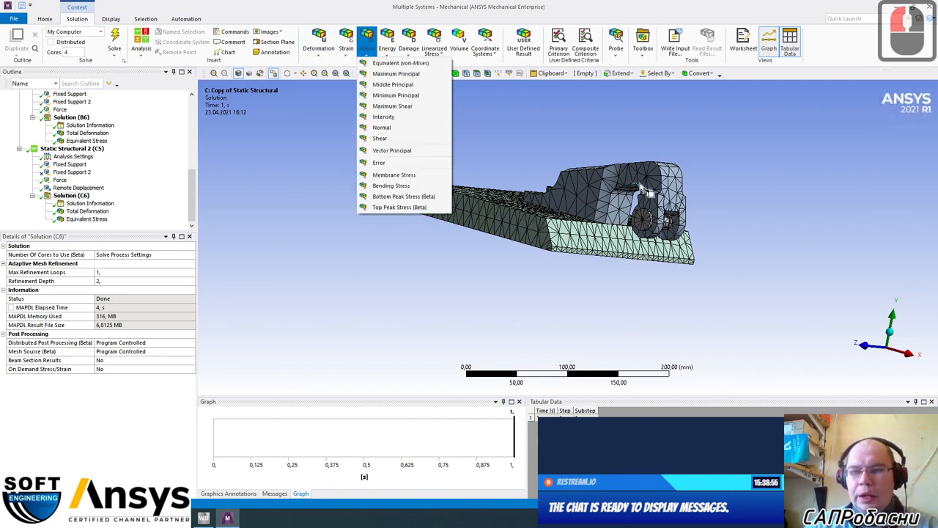
click(673, 173)
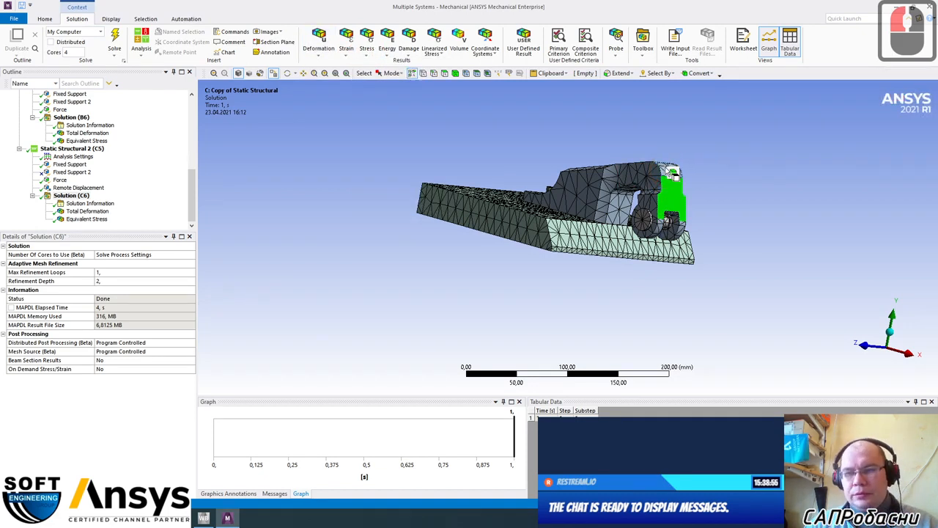
ctrl+click(664, 167)
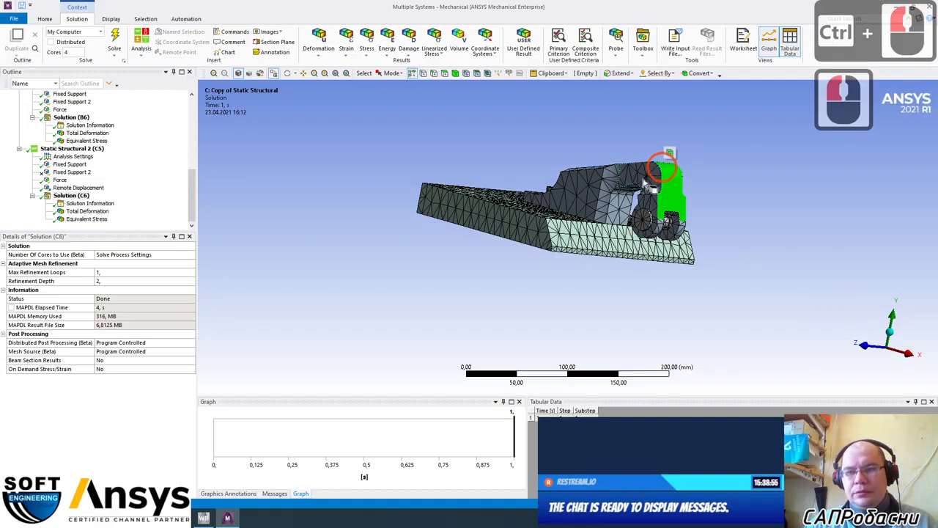
click(367, 54)
click(370, 64)
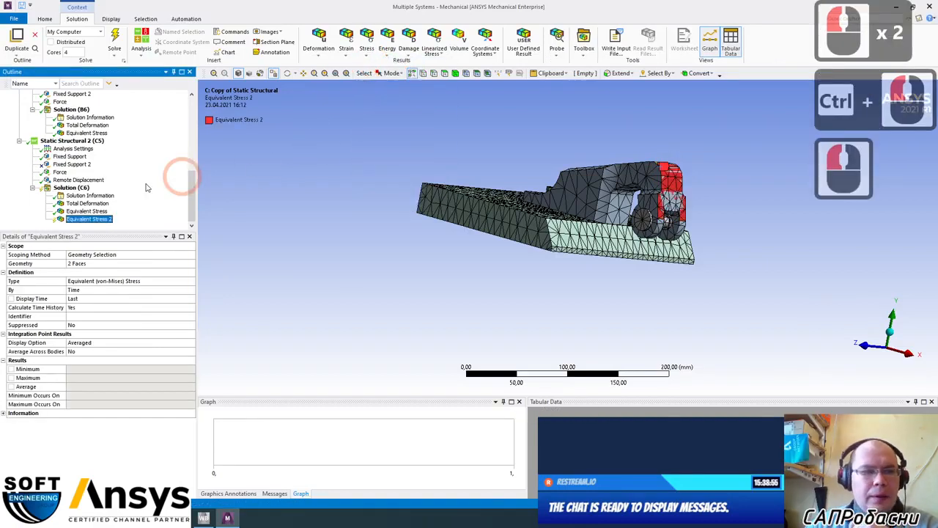
Evaluate all results and inspect the Equivalent Stress 2 contours on the bracket's two scoped faces up close
right_click(75, 218)
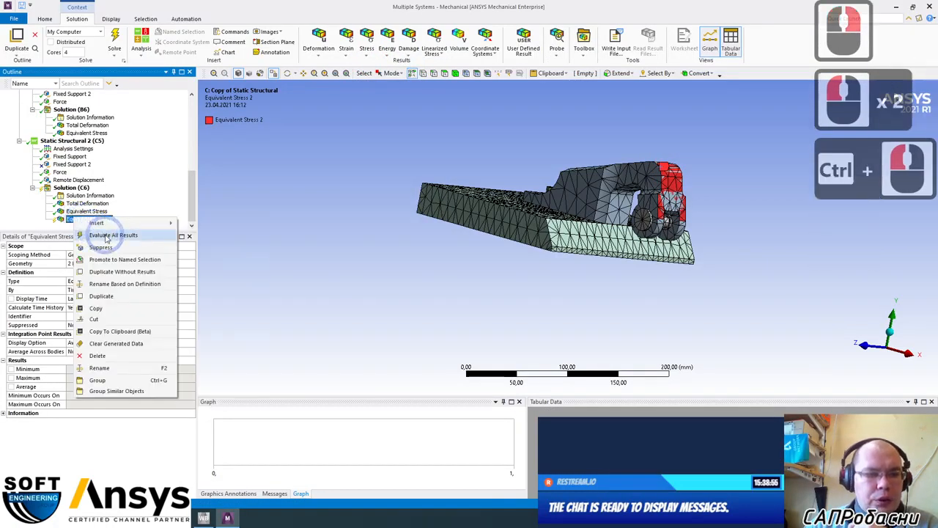
click(106, 235)
drag(530, 162, 502, 151)
scroll(505, 153, up, 4)
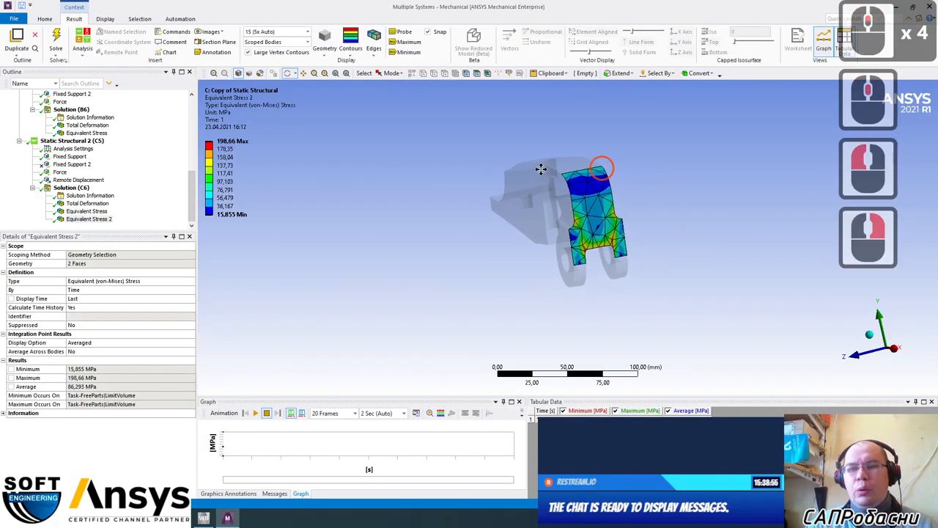
scroll(489, 172, up, 5)
middle_drag(486, 173, 574, 191)
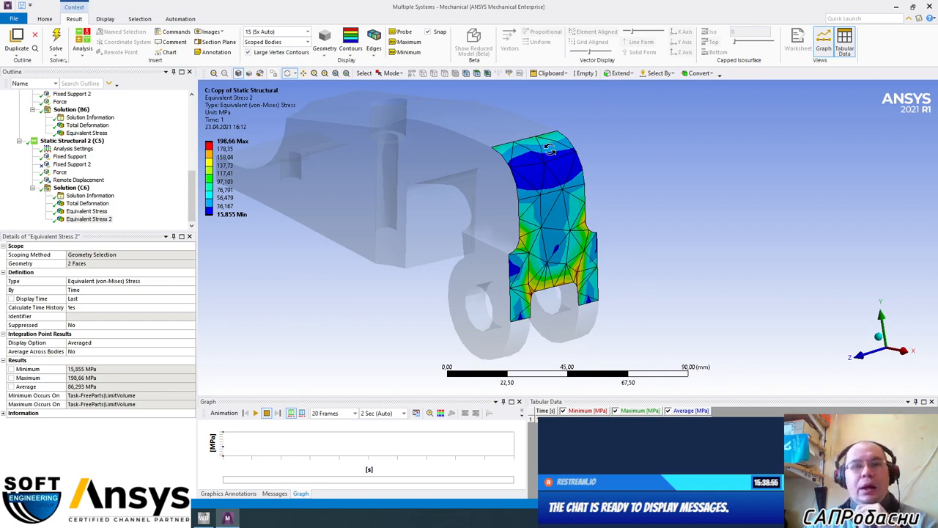
mouse_move(551, 230)
mouse_down()
mouse_move(586, 189)
mouse_move(583, 214)
mouse_move(557, 233)
mouse_up()
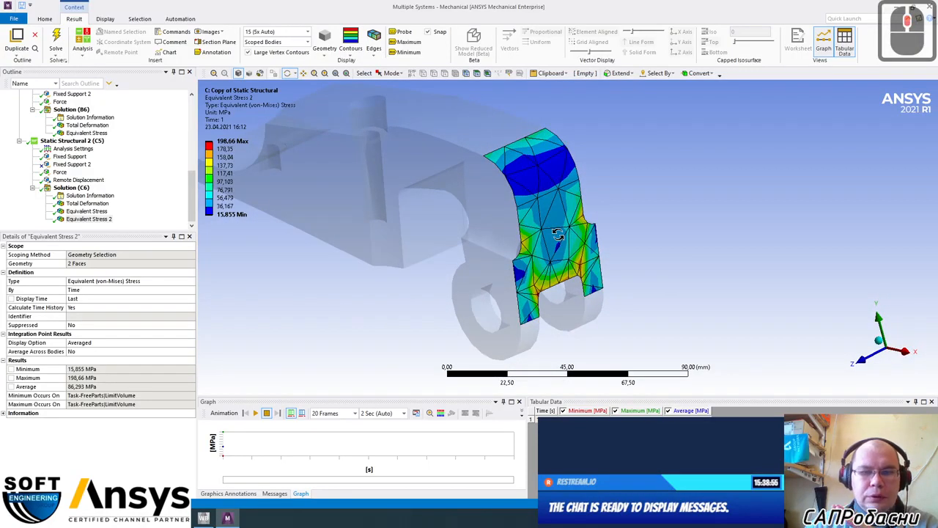